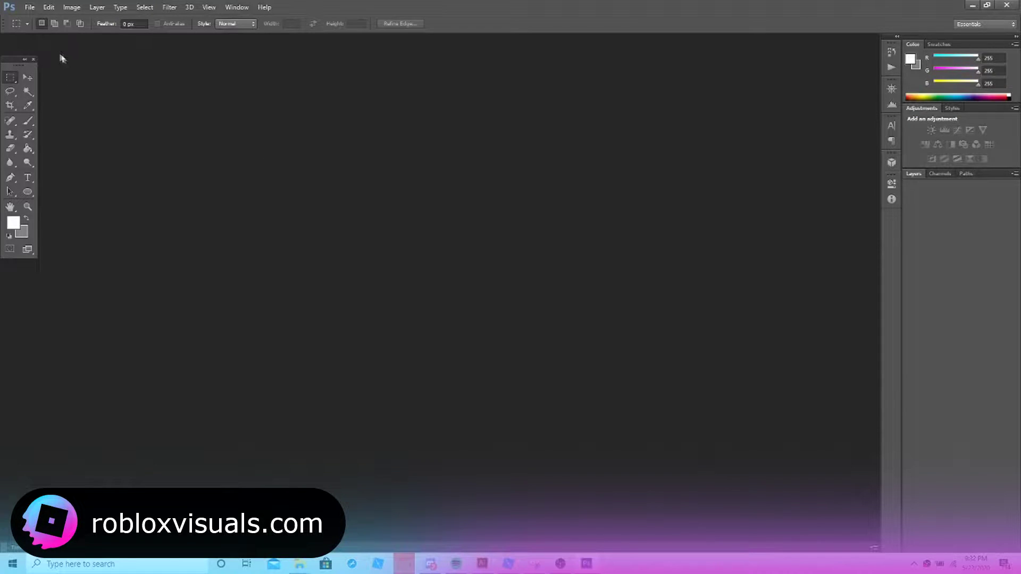
Open the SnowUICartoon PSD from the RBXV folder, choosing to keep its layers editable.
{"action": "left_click", "coordinate": [30, 8]}
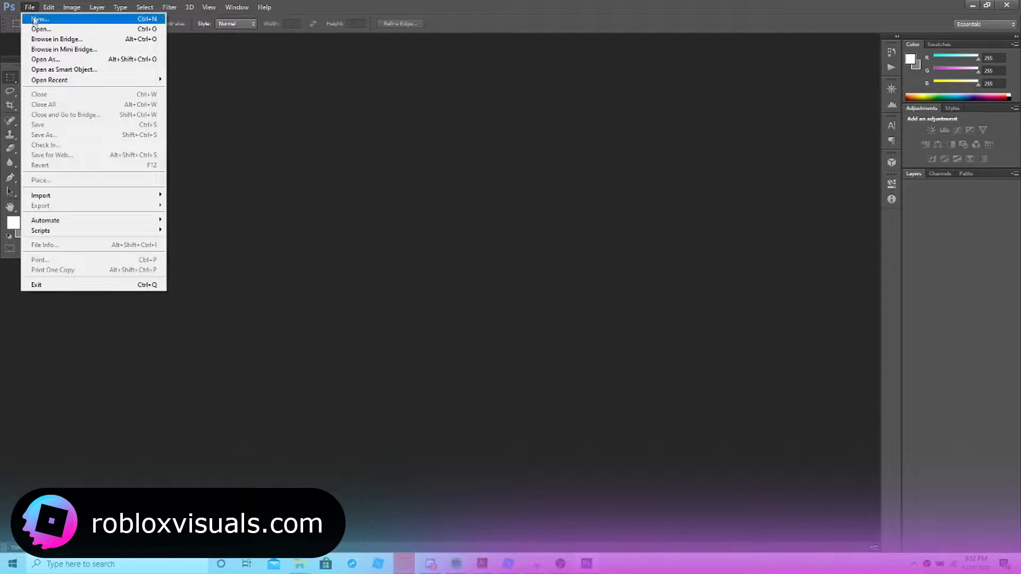
{"action": "left_click", "coordinate": [41, 29]}
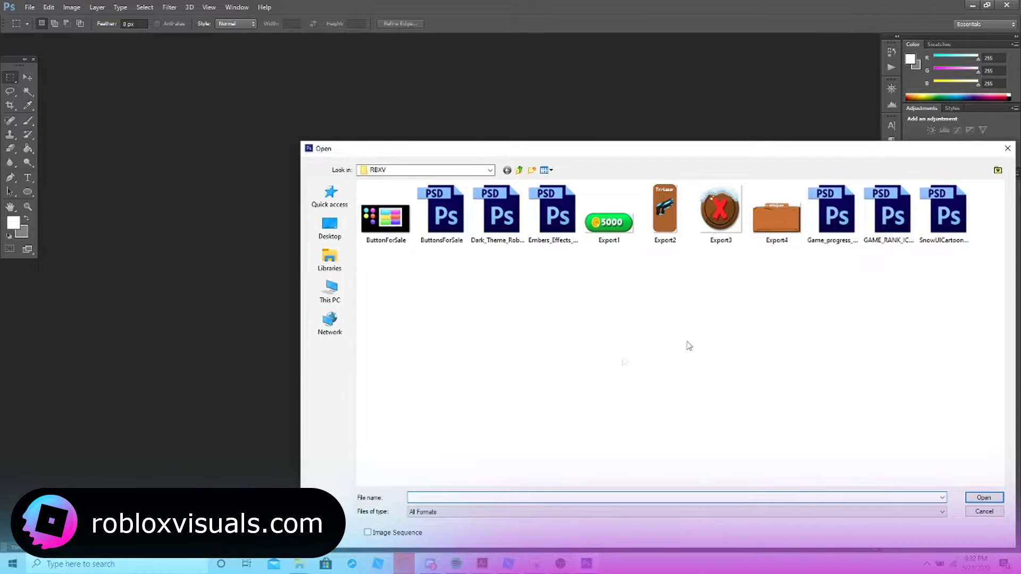
{"action": "double_click", "coordinate": [947, 222]}
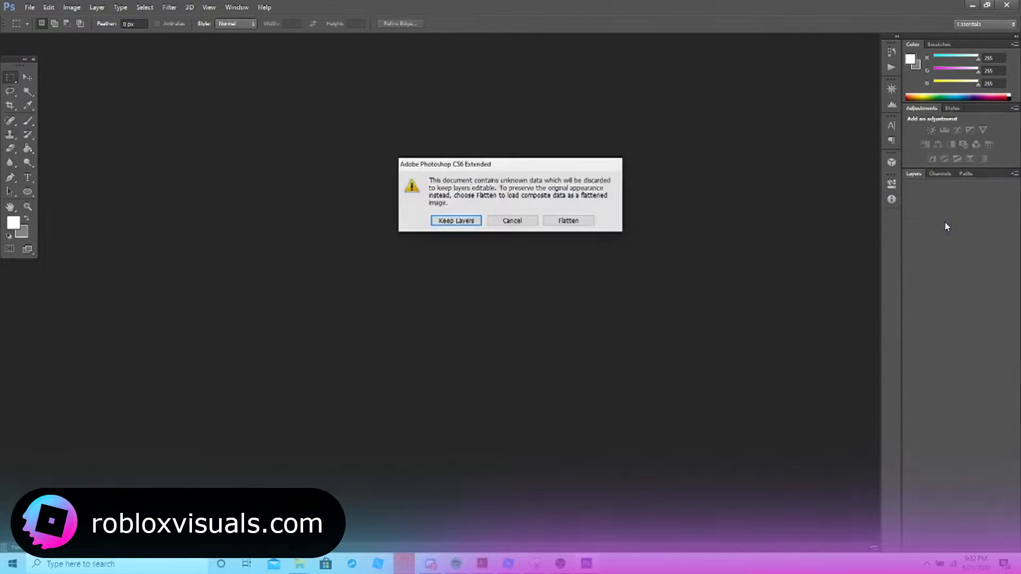
{"action": "left_click", "coordinate": [452, 221]}
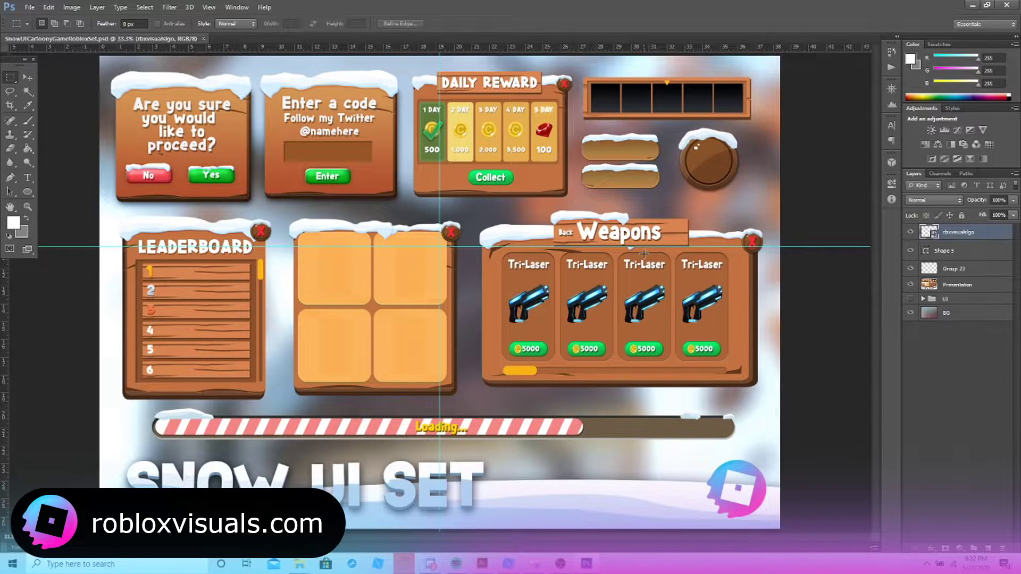
Hide the Roblox logo, Shape 5 and Presentation layers, and show the Shop pt2 Weapons panel.
{"action": "left_click", "coordinate": [910, 232]}
{"action": "left_click", "coordinate": [910, 250]}
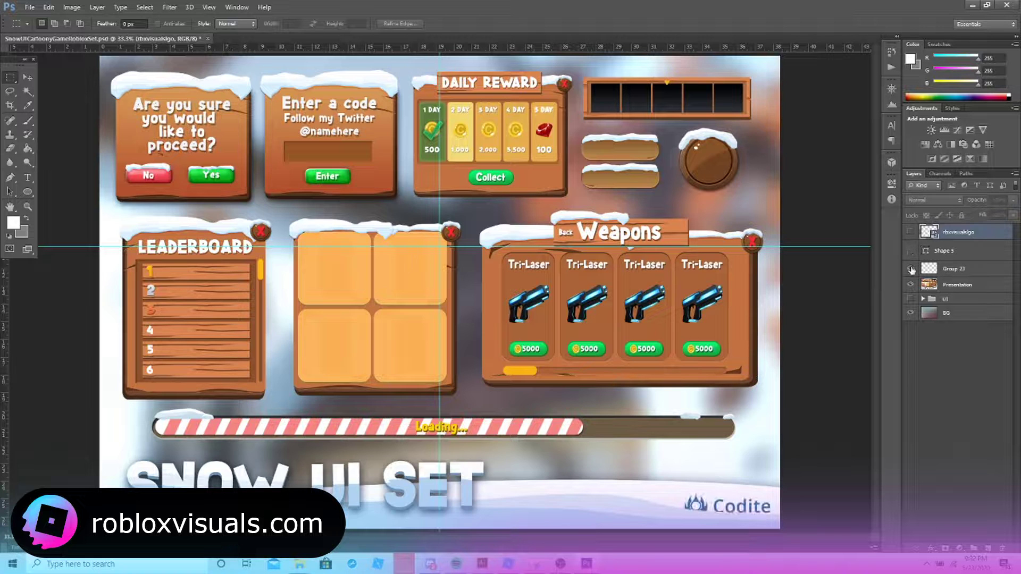
{"action": "left_click", "coordinate": [910, 285]}
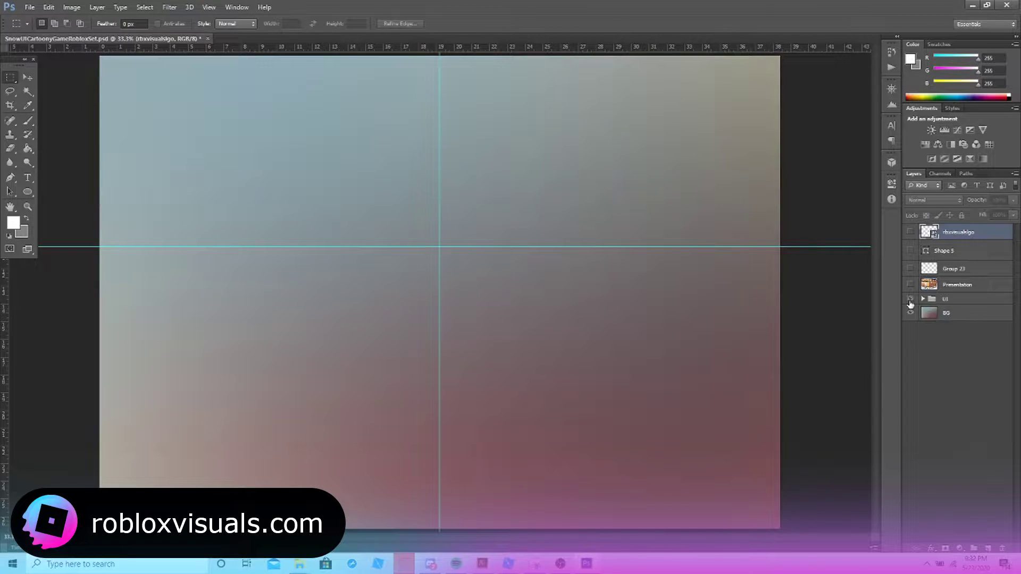
{"action": "left_click", "coordinate": [923, 299]}
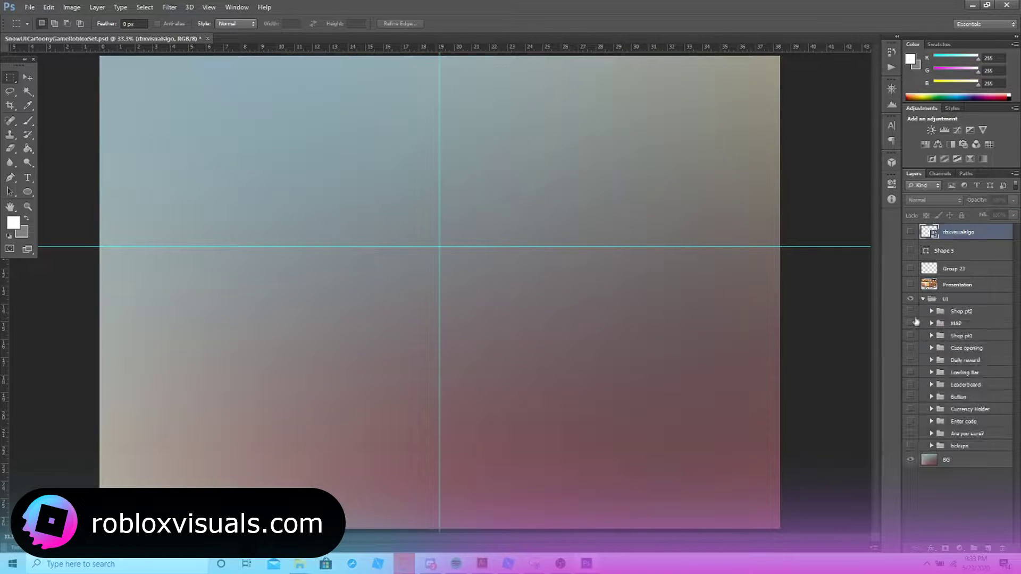
{"action": "left_click", "coordinate": [910, 313]}
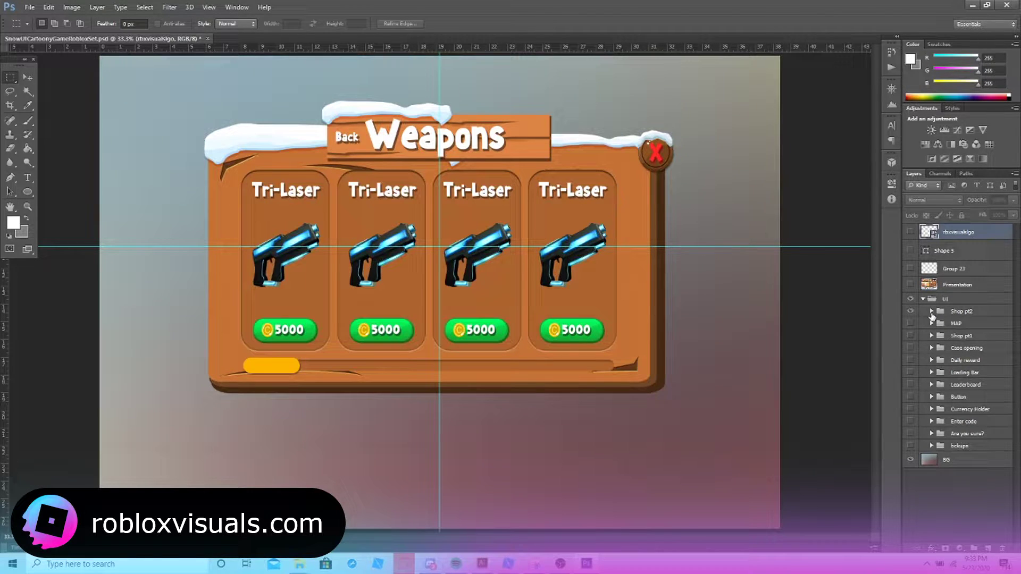
{"action": "left_click", "coordinate": [931, 312]}
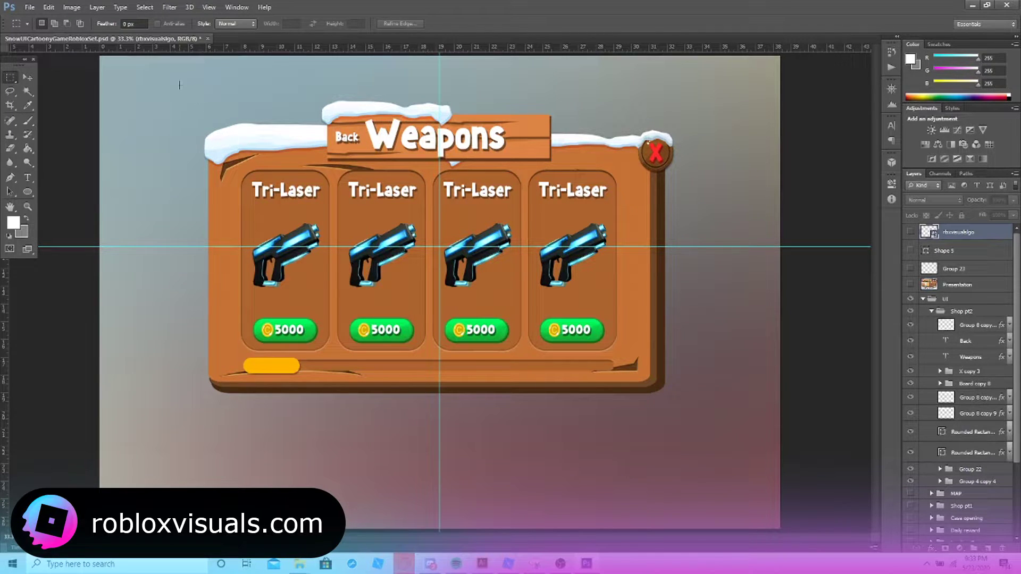
Inspect the panel by briefly hiding and reshowing the Group 4 copy 4 board and red X button.
{"action": "left_click_drag", "start_coordinate": [180, 85], "coordinate": [815, 433]}
{"action": "left_click", "coordinate": [800, 420]}
{"action": "scroll", "coordinate": [943, 384], "scroll_direction": "down", "scroll_amount": 1}
{"action": "scroll", "coordinate": [943, 384], "scroll_direction": "down", "scroll_amount": 4}
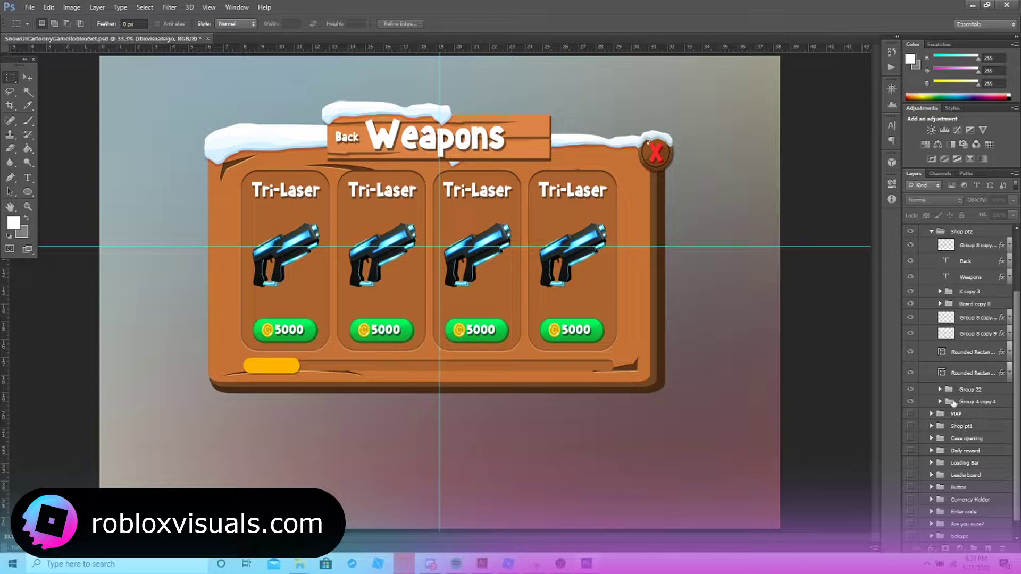
{"action": "left_click", "coordinate": [910, 402]}
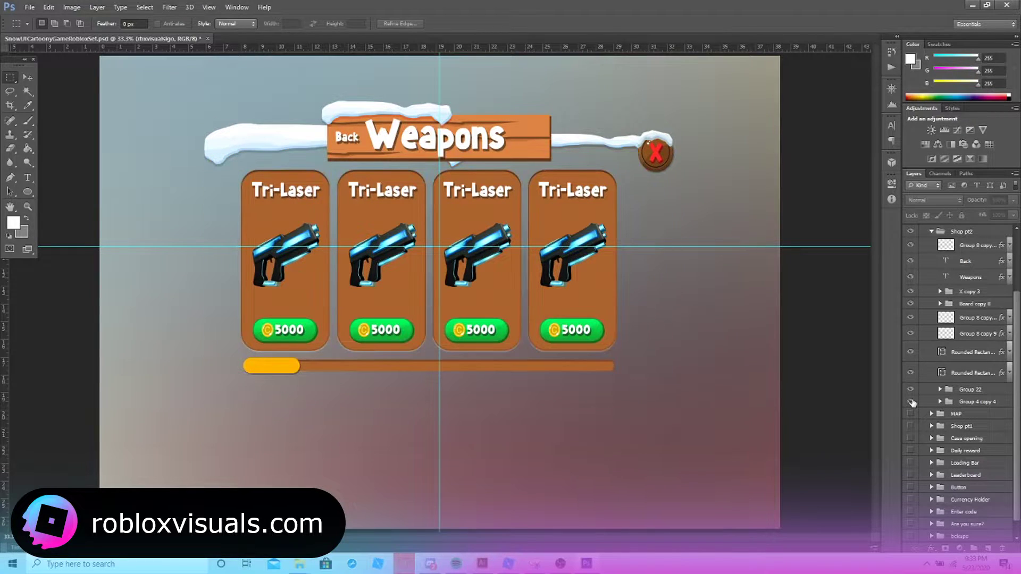
{"action": "left_click", "coordinate": [910, 401]}
{"action": "scroll", "coordinate": [938, 405], "scroll_direction": "up", "scroll_amount": 2}
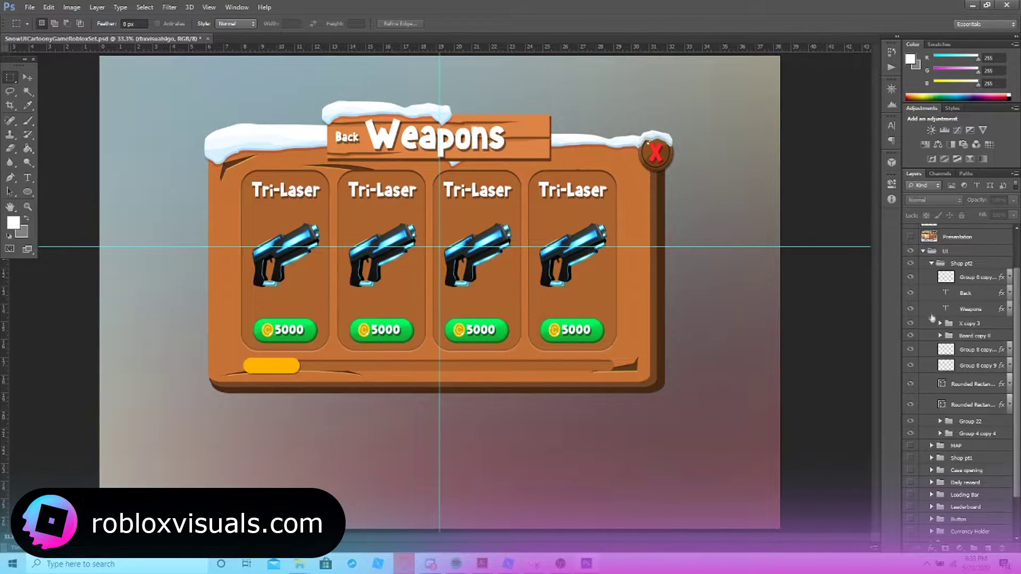
{"action": "left_click", "coordinate": [910, 324]}
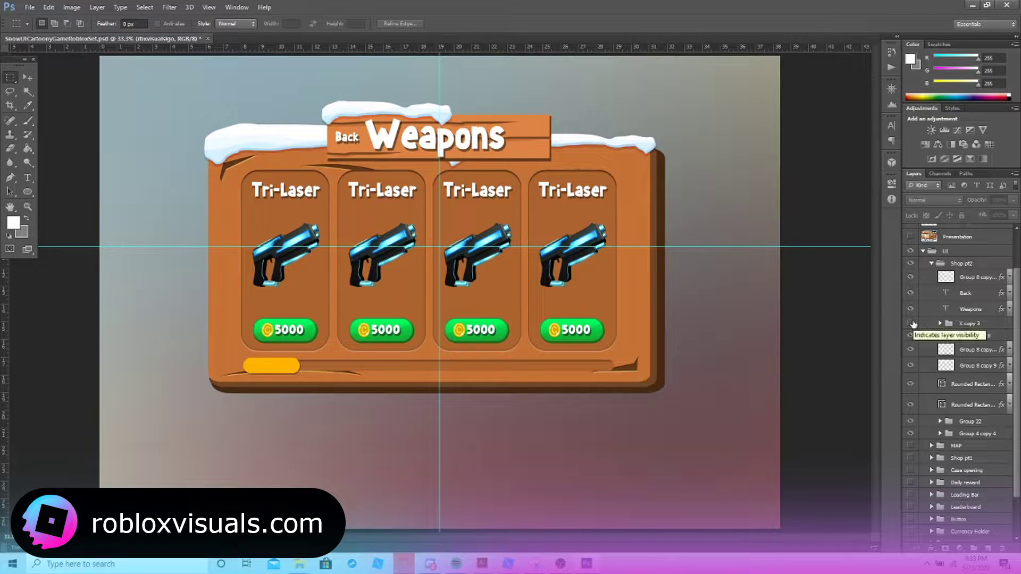
{"action": "left_click", "coordinate": [910, 323]}
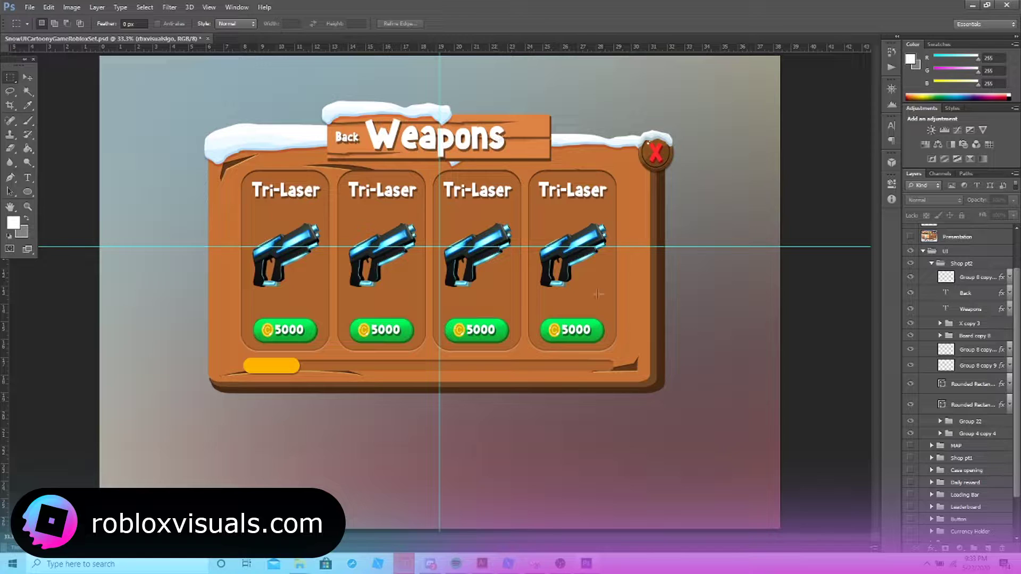
Expand Group 22 and select the fourth card's 5000 text, rounded button and coin layers.
{"action": "left_click", "coordinate": [948, 422]}
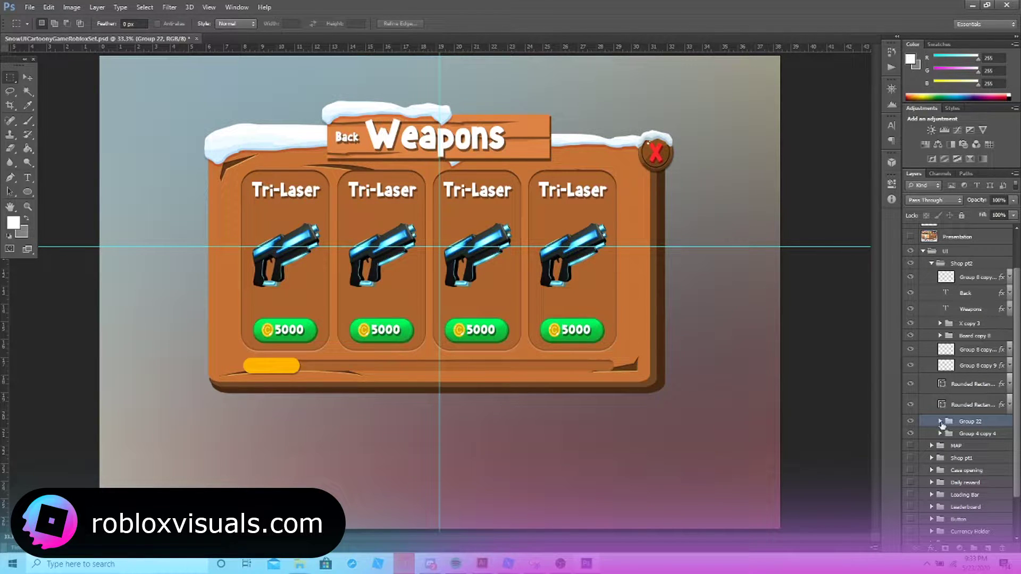
{"action": "left_click", "coordinate": [940, 421]}
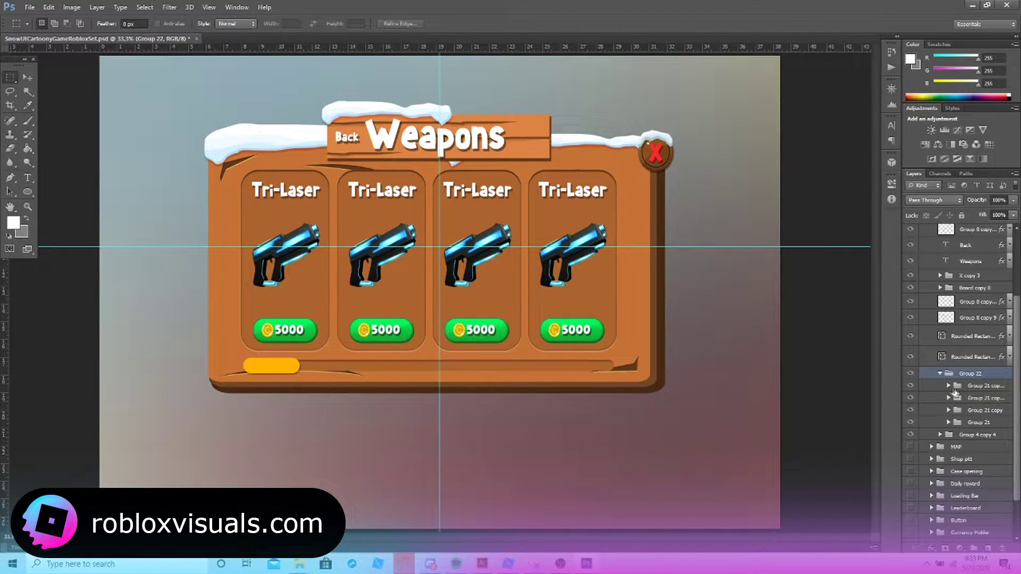
{"action": "left_click", "coordinate": [949, 387]}
{"action": "left_click", "coordinate": [962, 401]}
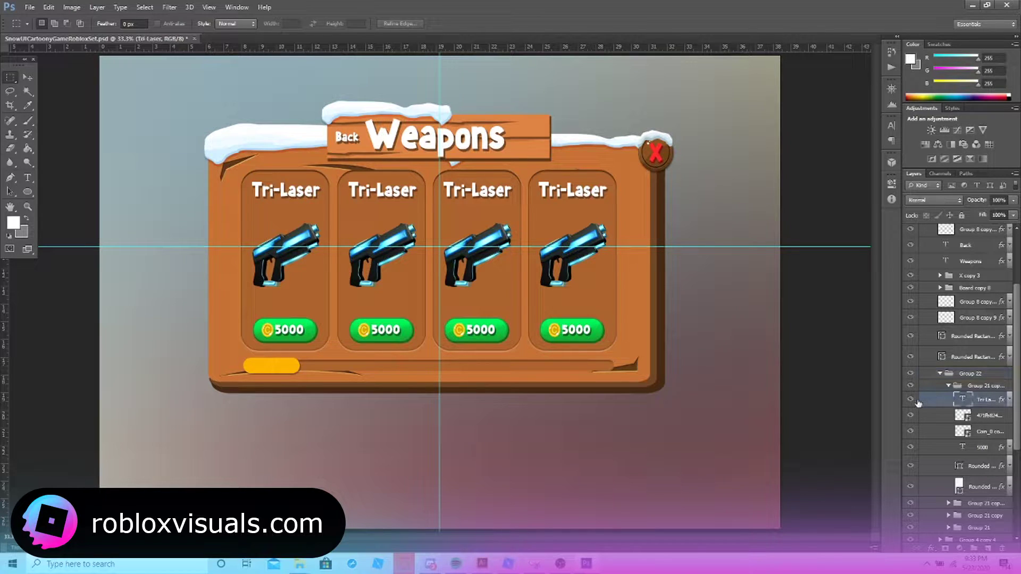
{"action": "scroll", "coordinate": [980, 408], "scroll_direction": "down", "scroll_amount": 1}
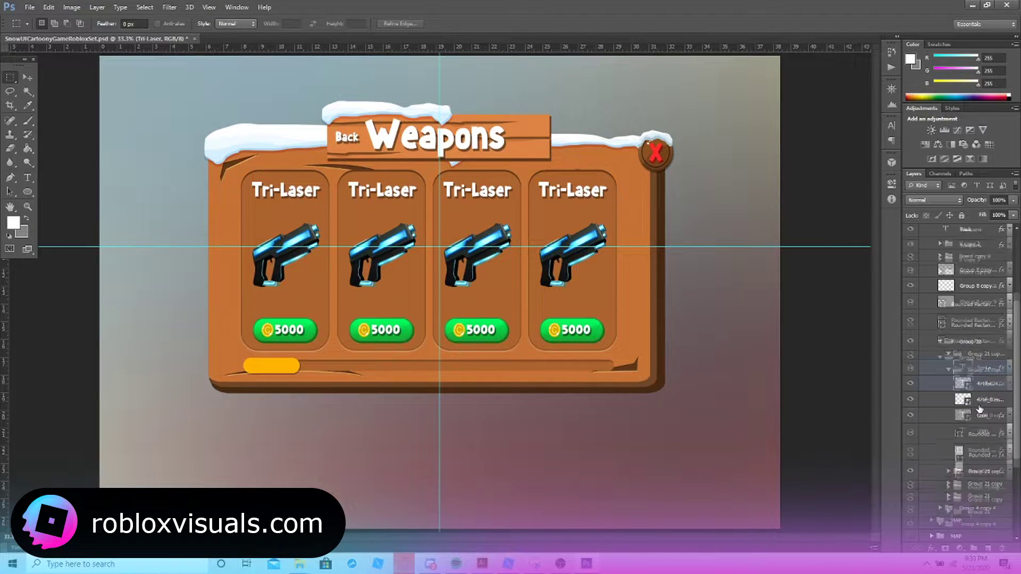
{"action": "scroll", "coordinate": [978, 405], "scroll_direction": "down", "scroll_amount": 2}
{"action": "left_click", "coordinate": [976, 400]}
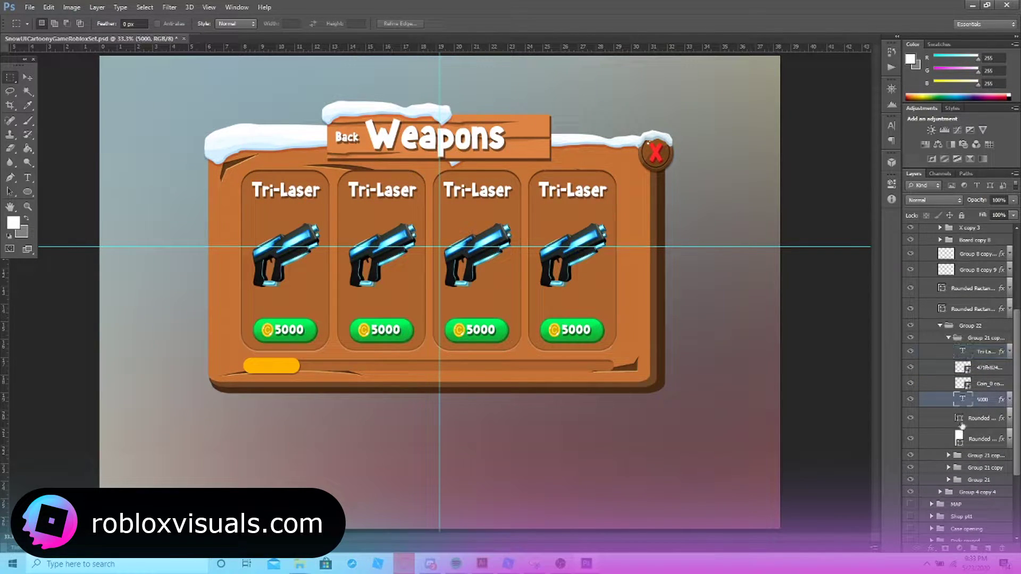
{"action": "left_click", "coordinate": [967, 419], "text": "shift"}
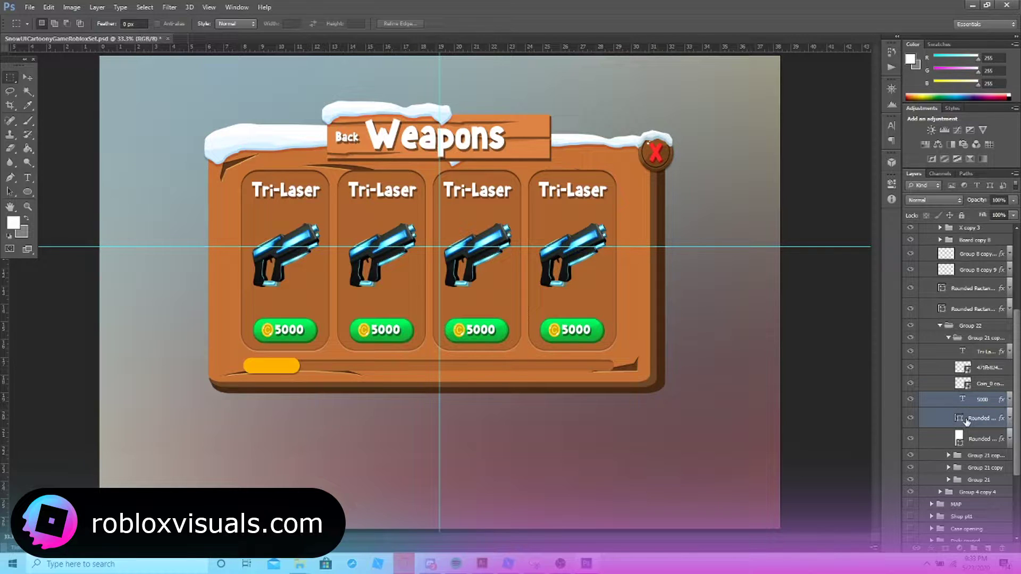
{"action": "left_click", "coordinate": [936, 385], "text": "shift"}
Rasterize the layer style of the selected coin, 5000 text and green button layers.
{"action": "left_click", "coordinate": [910, 383]}
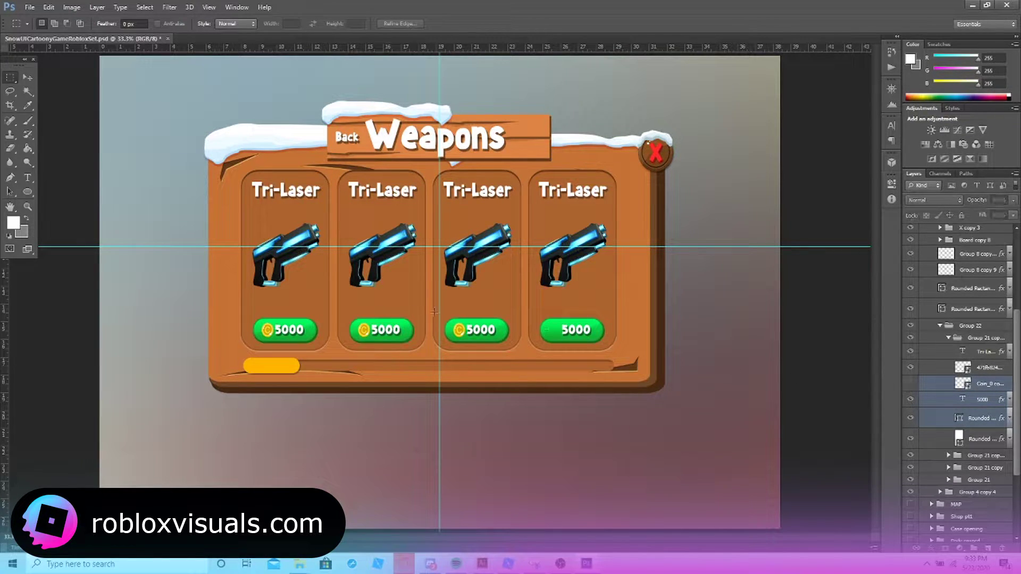
{"action": "left_click", "coordinate": [911, 417]}
{"action": "left_click", "coordinate": [911, 418]}
{"action": "left_click", "coordinate": [910, 399]}
{"action": "left_click", "coordinate": [910, 383]}
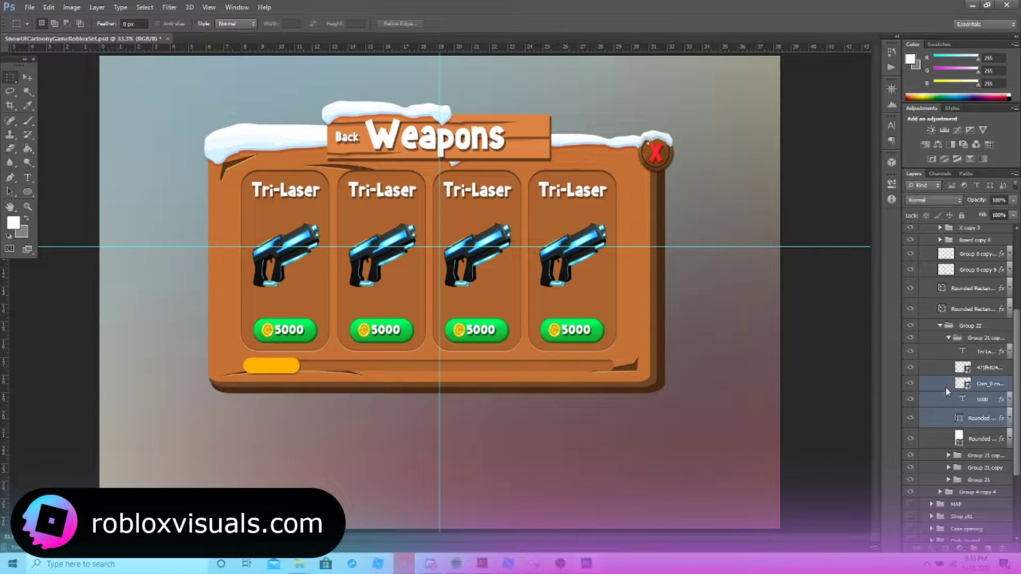
{"action": "right_click", "coordinate": [951, 390]}
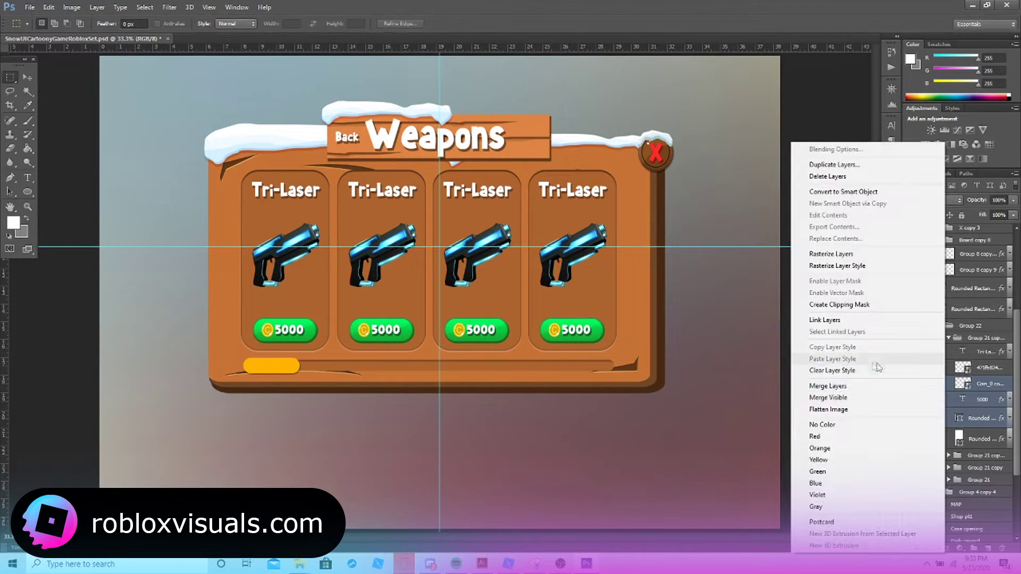
{"action": "left_click", "coordinate": [869, 265]}
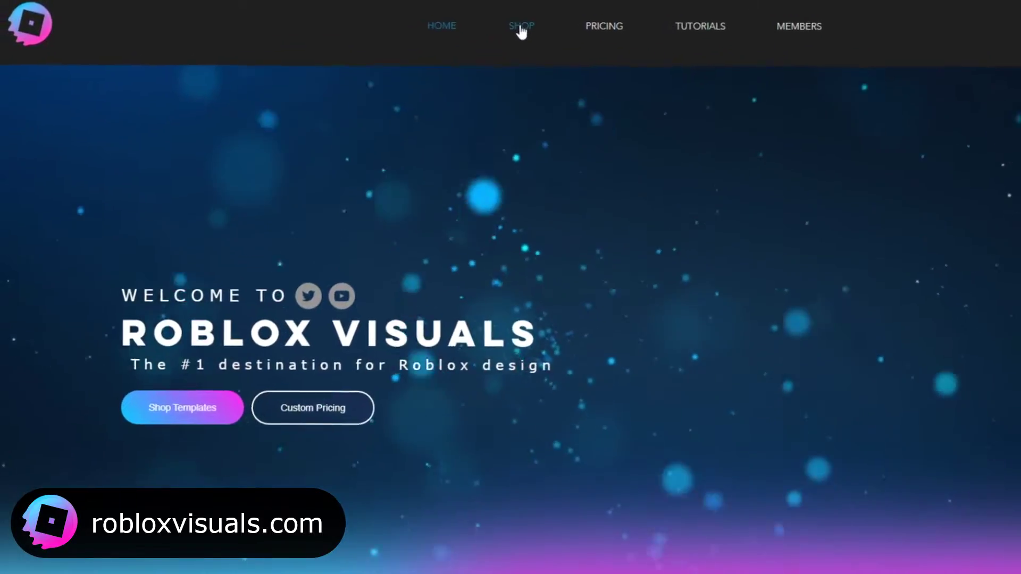
Add the Sleek Clean Dark Theme Shooter UI template from the shop and proceed to checkout.
{"action": "left_click", "coordinate": [522, 30]}
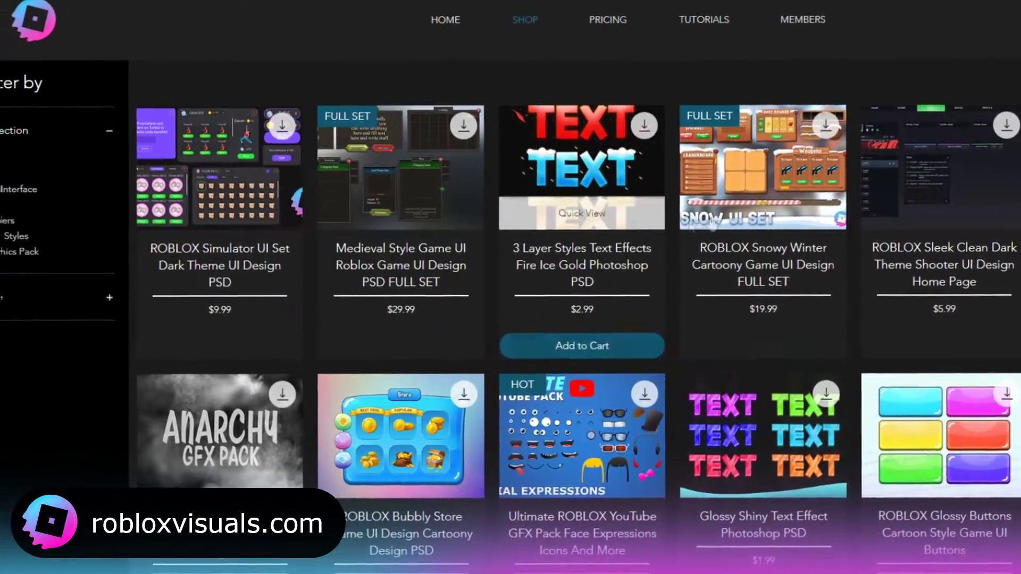
{"action": "left_click", "coordinate": [920, 200]}
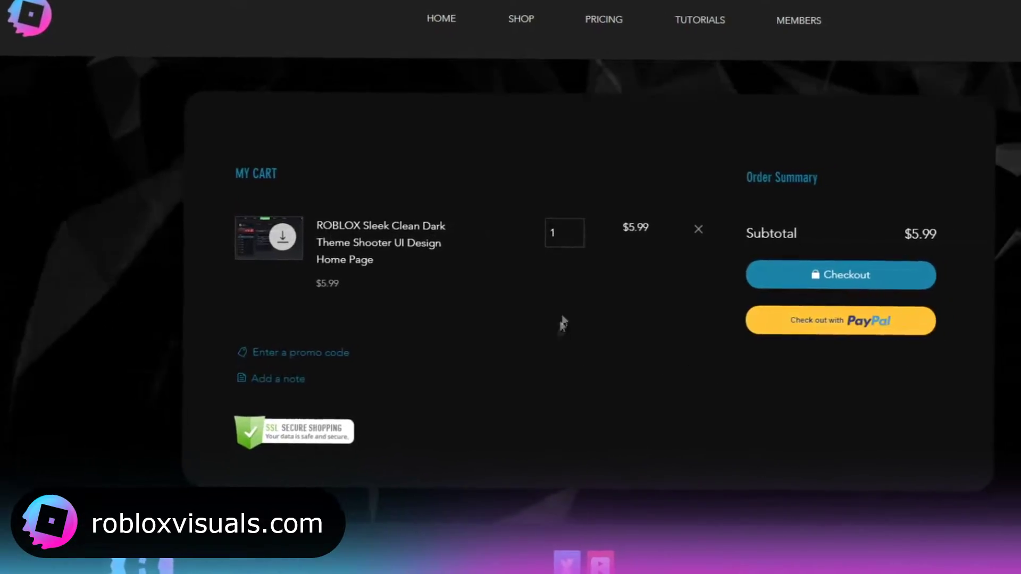
{"action": "left_click", "coordinate": [814, 284]}
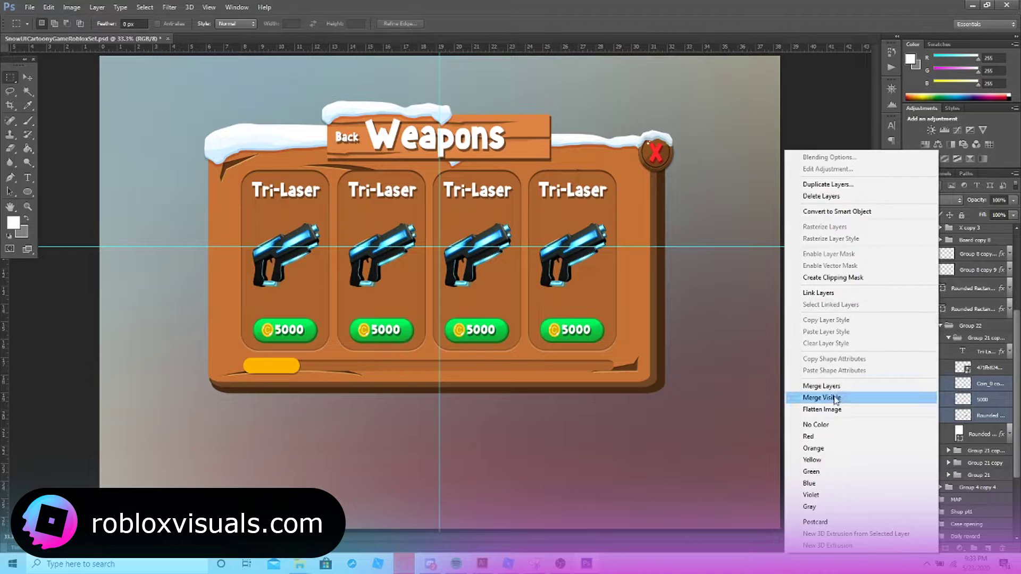
Merge the coin, 5000 text and green button into one Coin_0 copy 4 layer and copy it.
{"action": "left_click", "coordinate": [836, 386]}
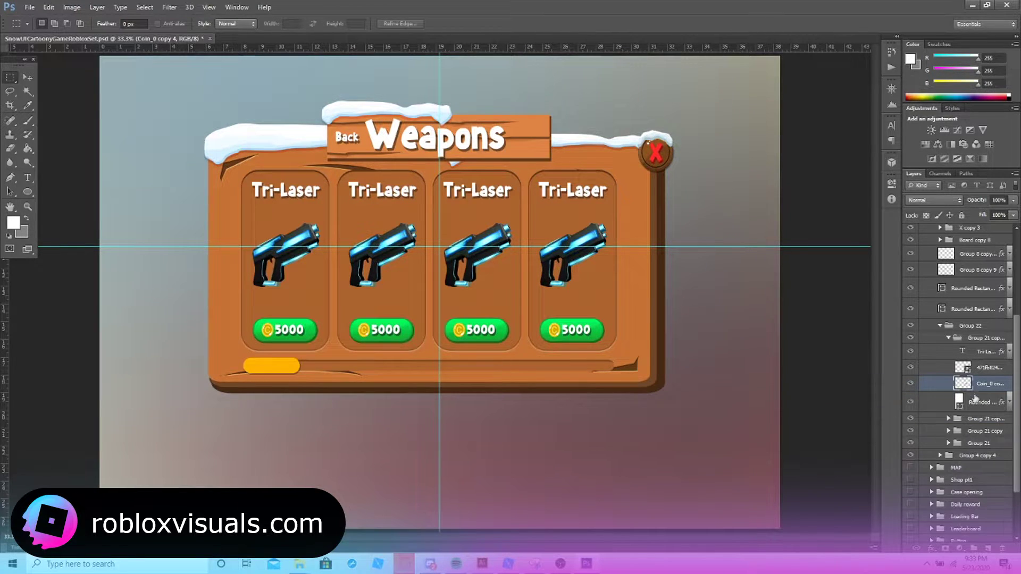
{"action": "left_click", "coordinate": [909, 384]}
{"action": "left_click", "coordinate": [909, 384]}
{"action": "key", "text": "ctrl+a"}
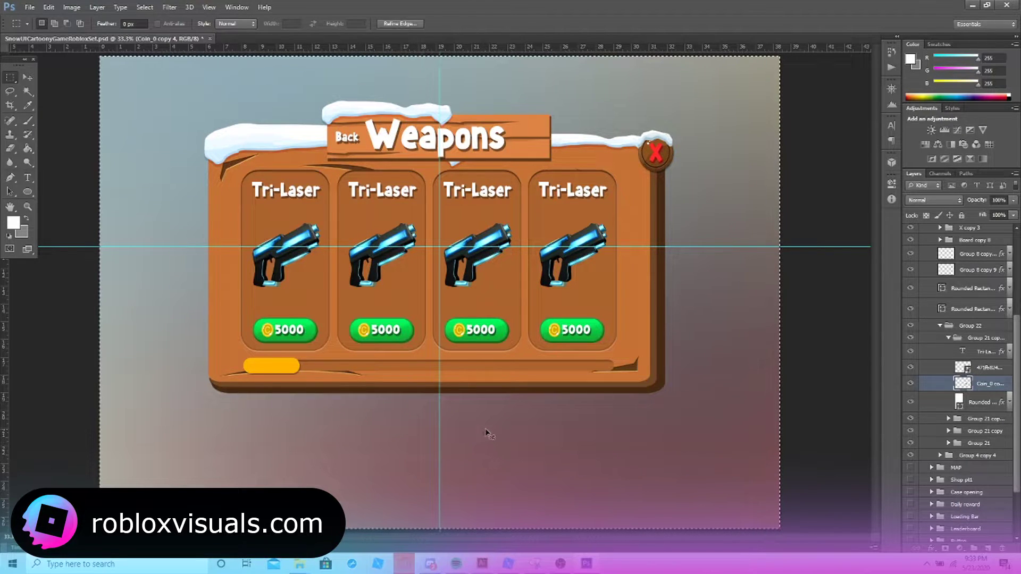
{"action": "key", "text": "ctrl+c"}
{"action": "key", "text": "ctrl+v"}
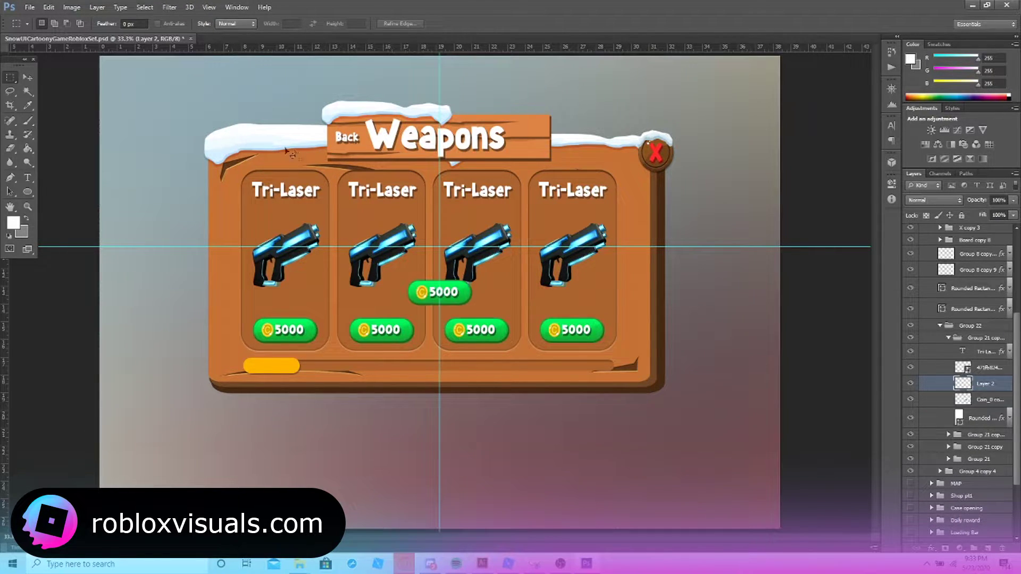
{"action": "key", "text": "ctrl+z"}
{"action": "left_click", "coordinate": [29, 7]}
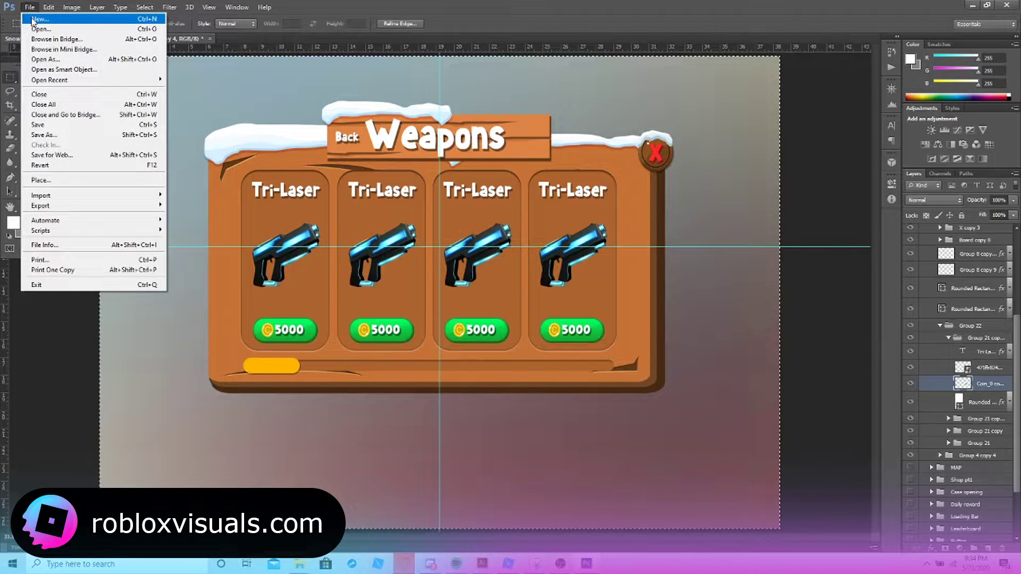
Paste the coin button into a new 367x144 document and delete its white background.
{"action": "left_click", "coordinate": [39, 19]}
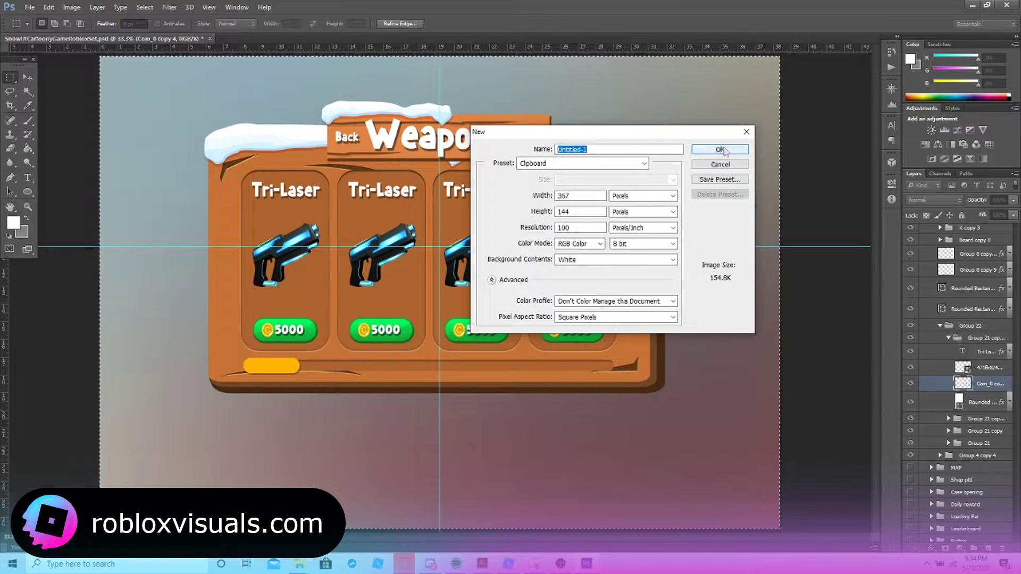
{"action": "left_click_drag", "start_coordinate": [656, 133], "coordinate": [860, 99]}
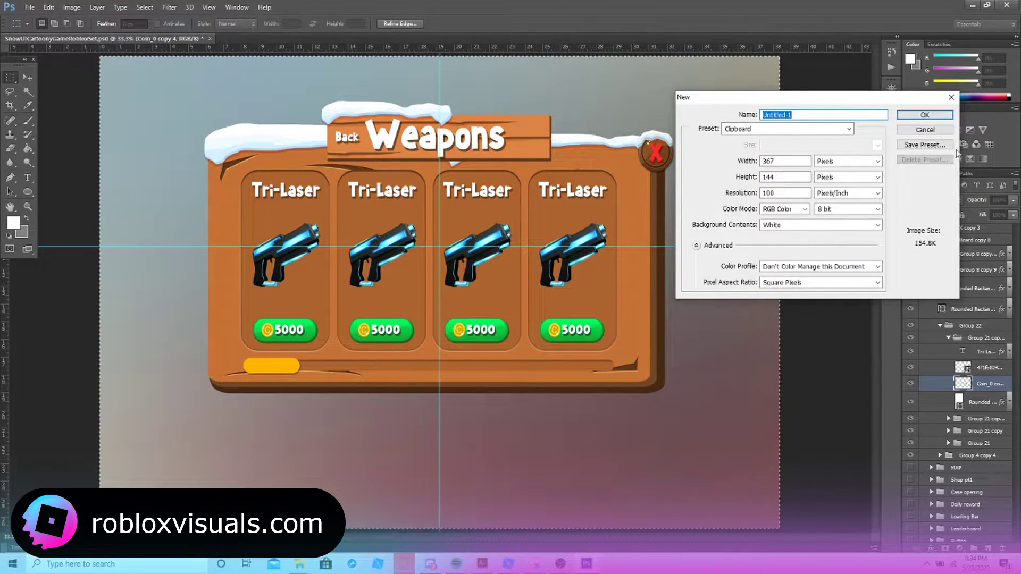
{"action": "left_click", "coordinate": [924, 115]}
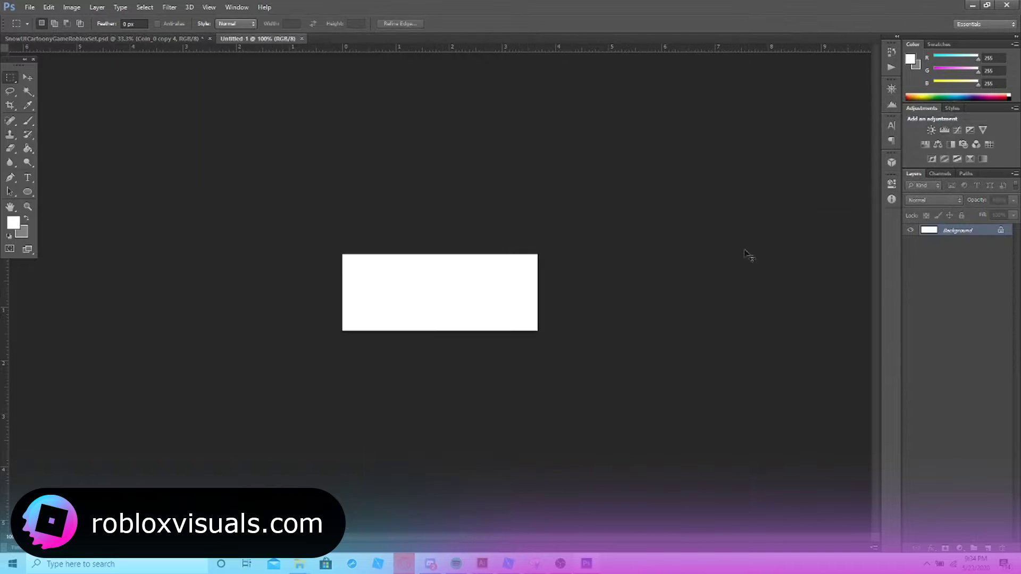
{"action": "key", "text": "ctrl+v"}
{"action": "left_click", "coordinate": [957, 242]}
{"action": "key", "text": "Delete"}
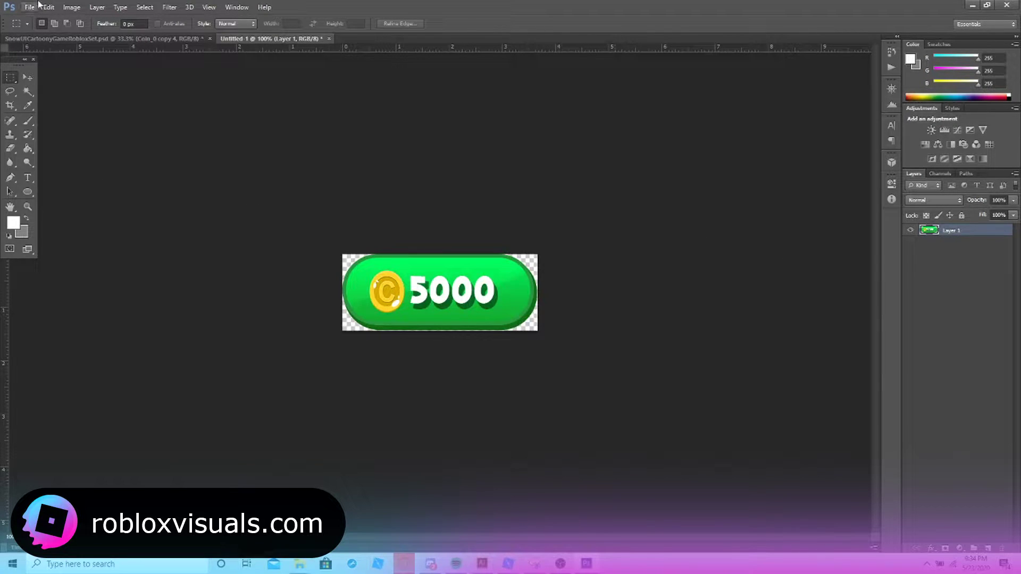
Save the button document as a PNG file and return to the Weapons shop design.
{"action": "left_click", "coordinate": [30, 7]}
{"action": "left_click", "coordinate": [58, 135]}
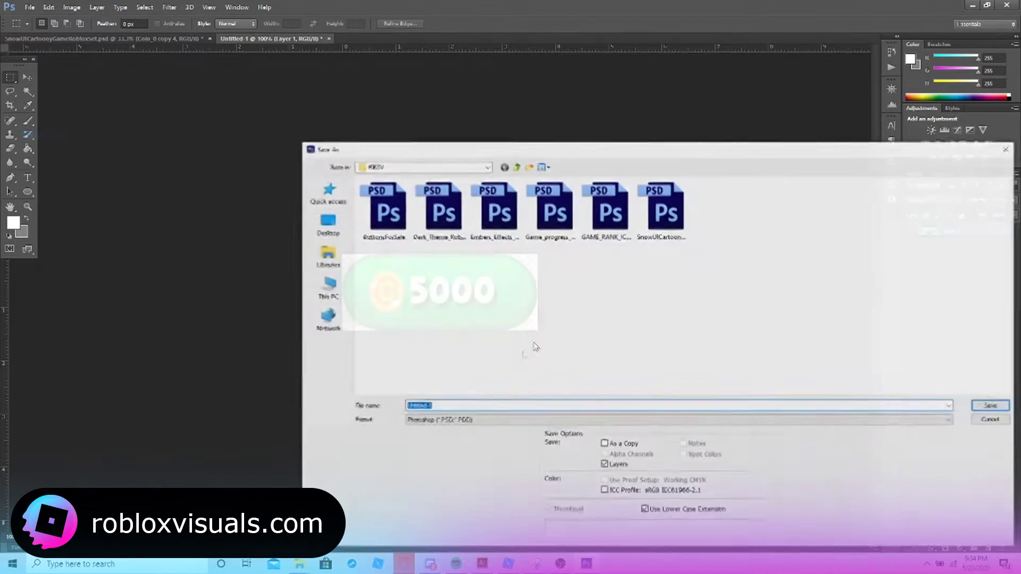
{"action": "left_click", "coordinate": [462, 420]}
{"action": "left_click", "coordinate": [462, 420]}
{"action": "left_click", "coordinate": [463, 420]}
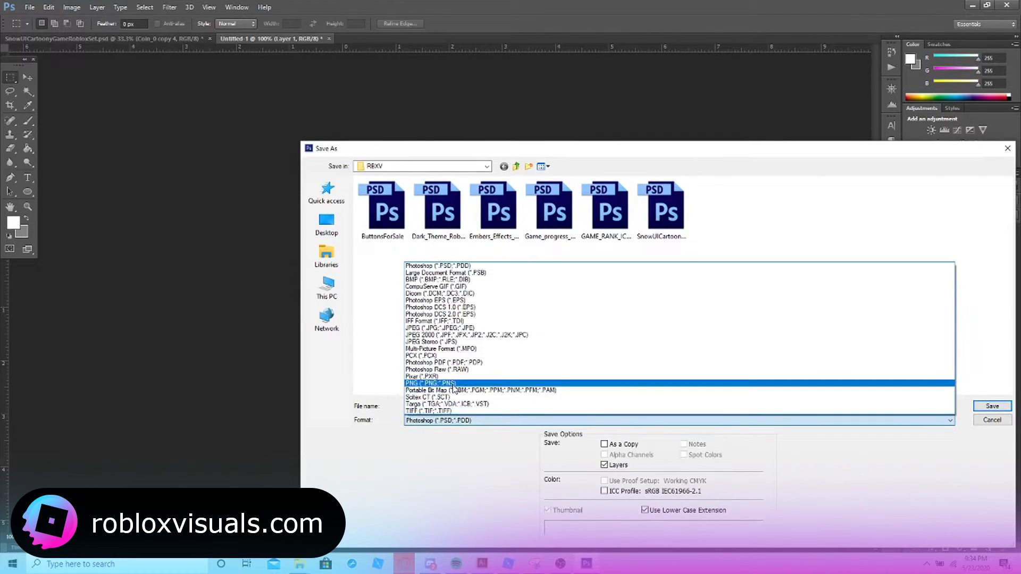
{"action": "left_click", "coordinate": [453, 383]}
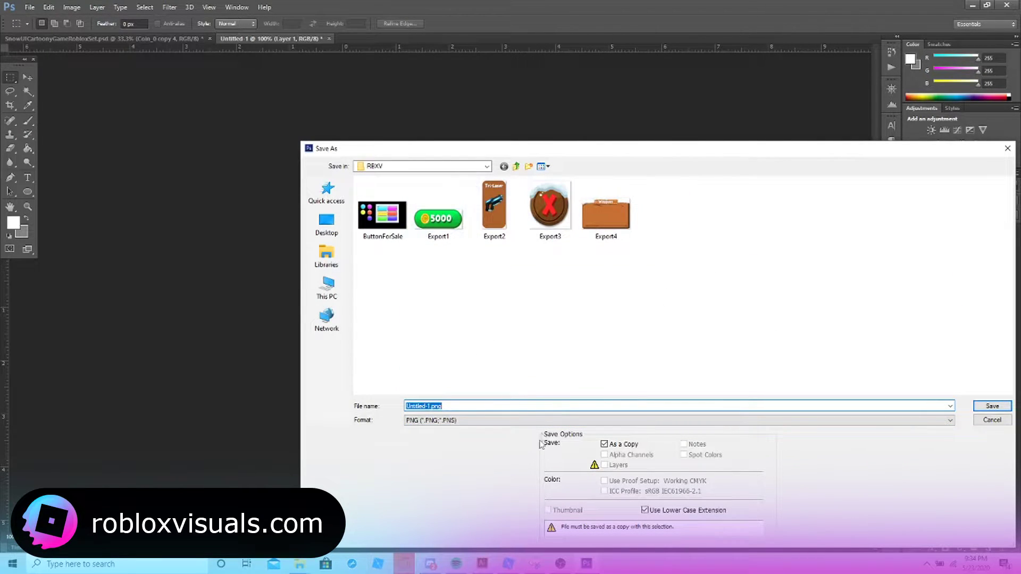
{"action": "left_click_drag", "start_coordinate": [548, 152], "coordinate": [727, 94]}
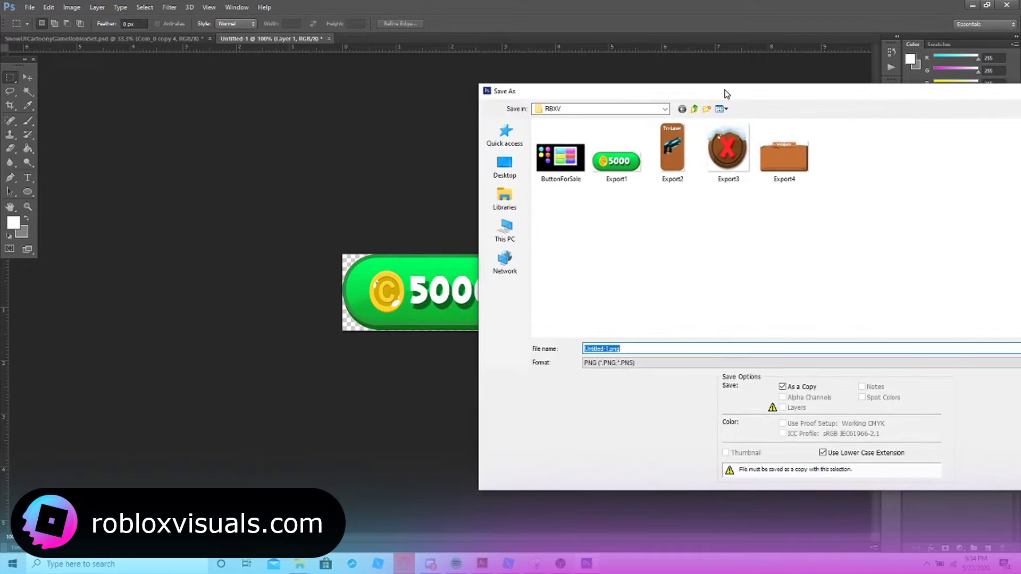
{"action": "type", "text": "TV"}
{"action": "key", "text": "Return"}
{"action": "left_click", "coordinate": [541, 171]}
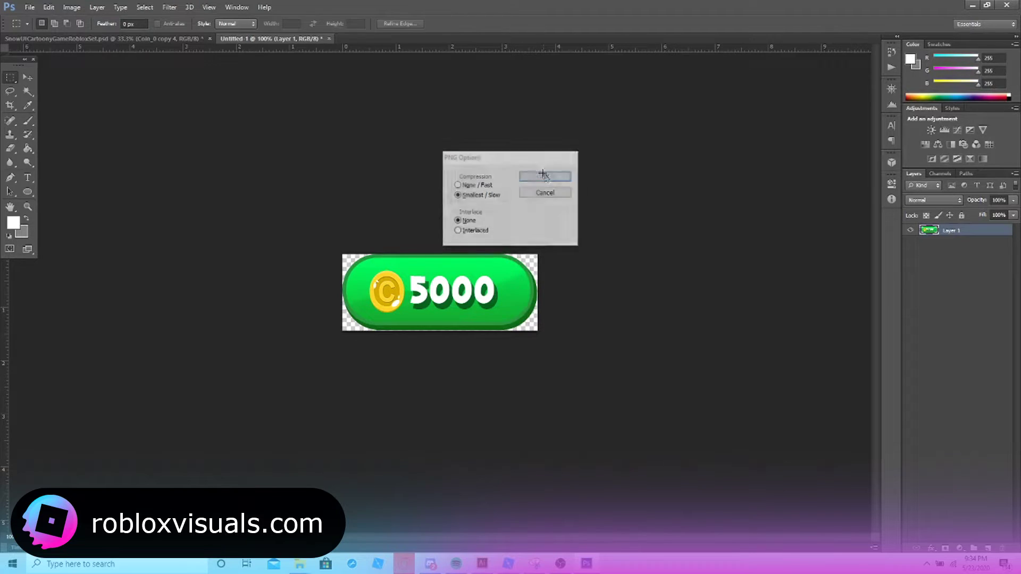
{"action": "left_click", "coordinate": [57, 39]}
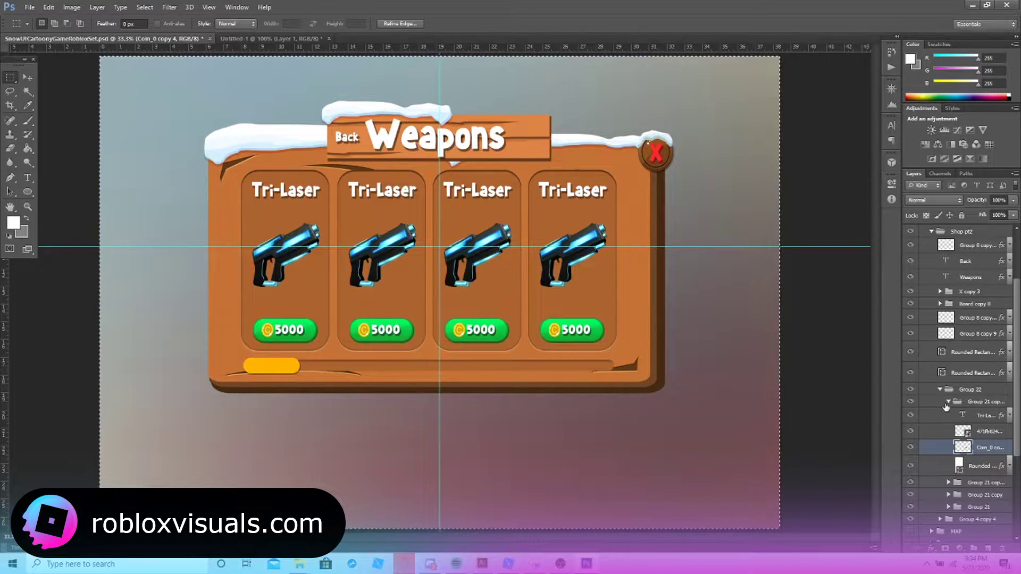
Hide the fourth card's price button and select its layers from the Tri-Laser title to the background.
{"action": "left_click", "coordinate": [958, 464]}
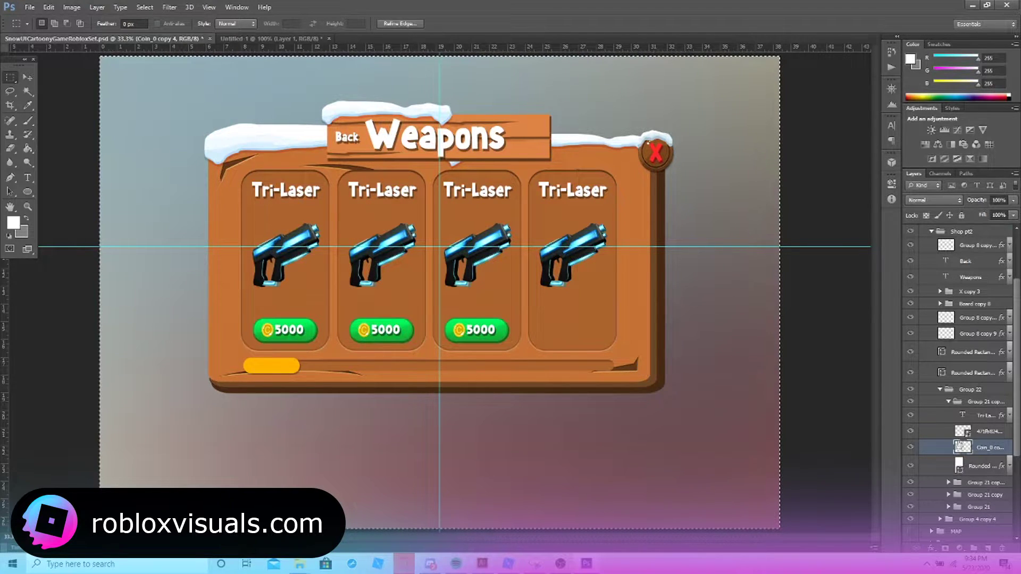
{"action": "left_click", "coordinate": [948, 403]}
{"action": "left_click", "coordinate": [948, 401]}
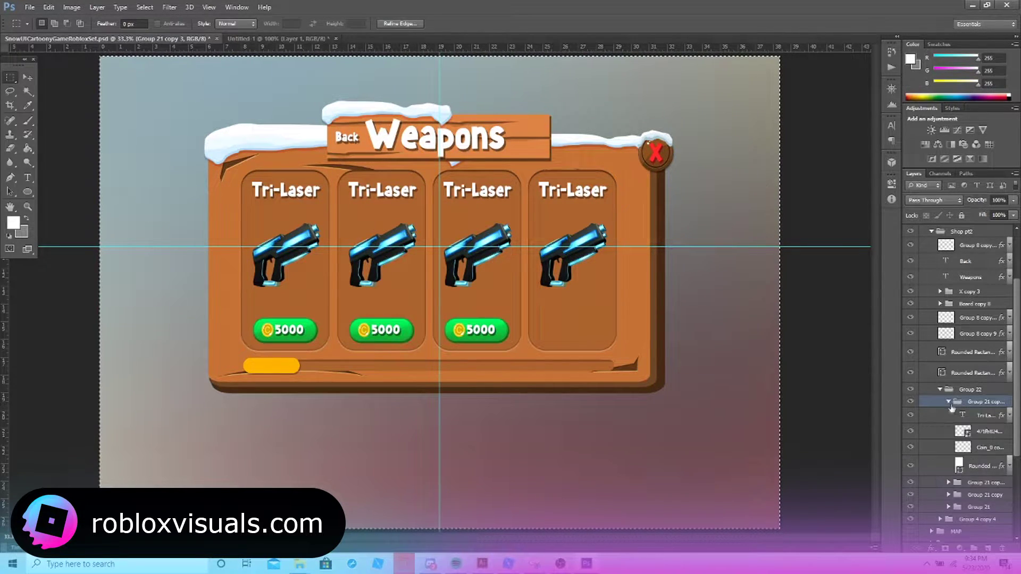
{"action": "left_click", "coordinate": [981, 415]}
{"action": "left_click", "coordinate": [979, 465], "text": "shift"}
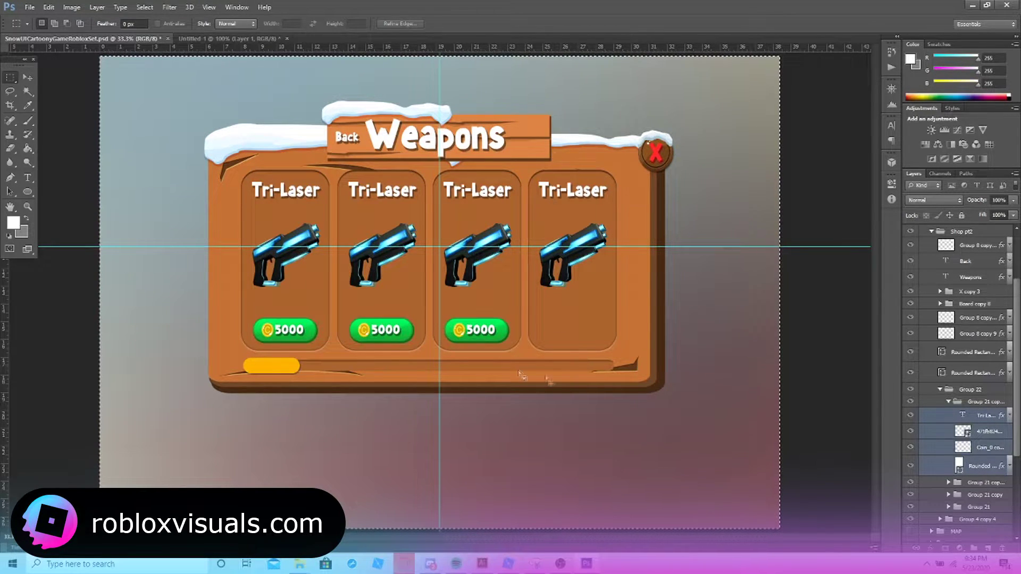
Rasterize the selected card layers' styles and merge them into one Tri-Laser layer.
{"action": "right_click", "coordinate": [981, 428]}
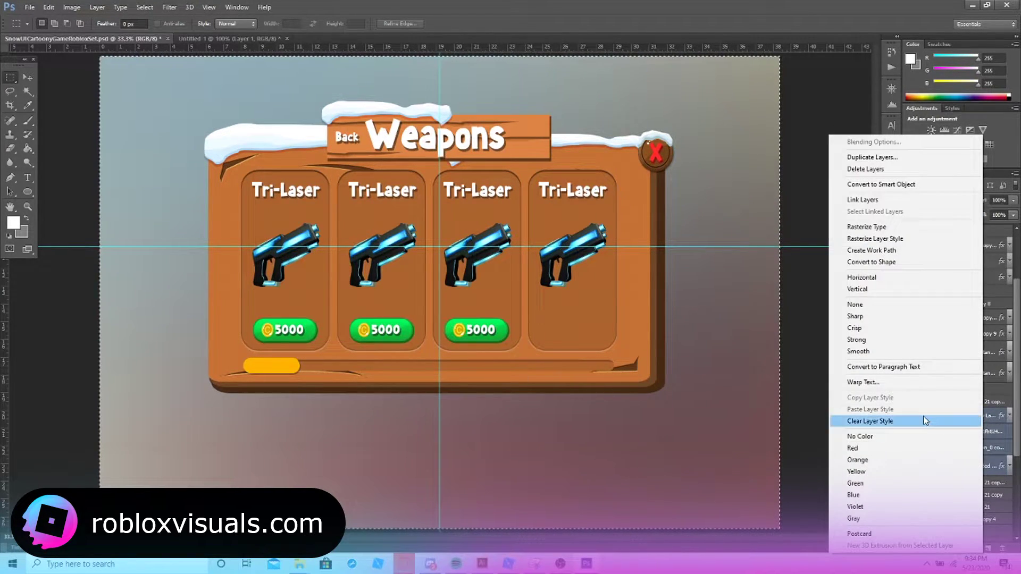
{"action": "left_click", "coordinate": [874, 239]}
{"action": "right_click", "coordinate": [986, 442]}
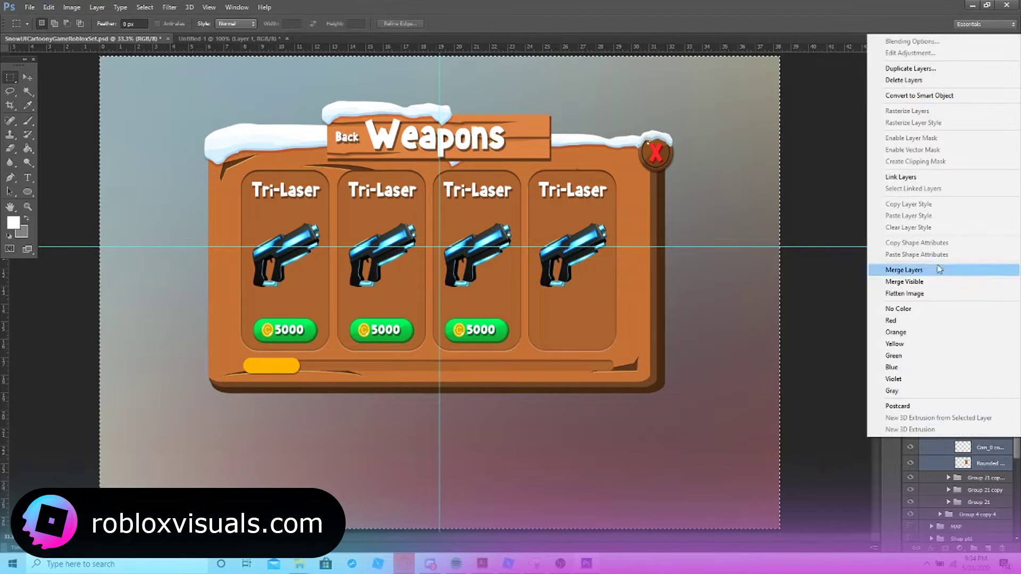
{"action": "left_click", "coordinate": [931, 270]}
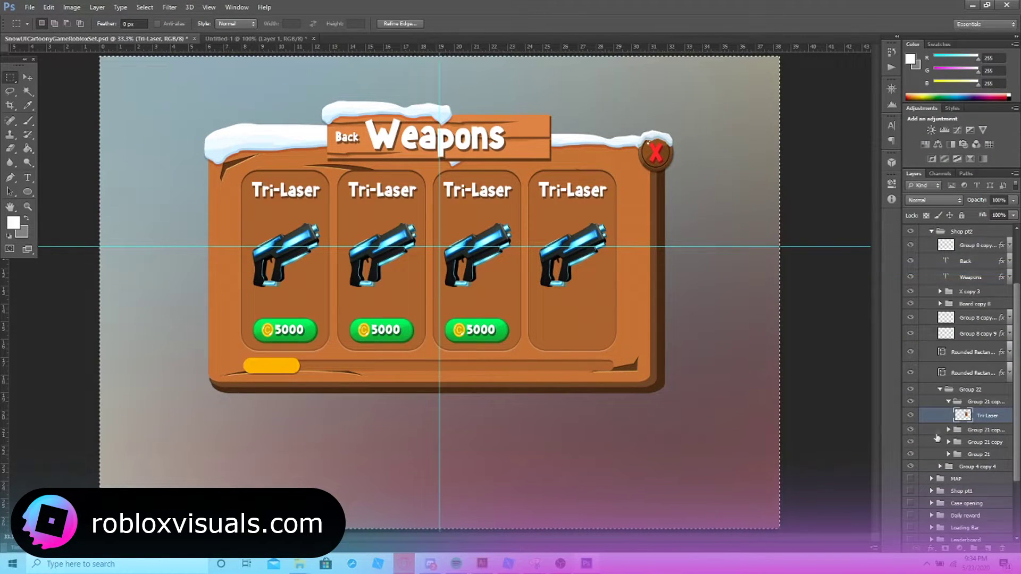
{"action": "left_click", "coordinate": [913, 415]}
{"action": "left_click", "coordinate": [911, 415]}
{"action": "left_click", "coordinate": [911, 415]}
{"action": "left_click", "coordinate": [911, 415]}
{"action": "left_click", "coordinate": [29, 7]}
Paste the Tri-Laser card into a new document and delete its white background.
{"action": "left_click", "coordinate": [38, 20]}
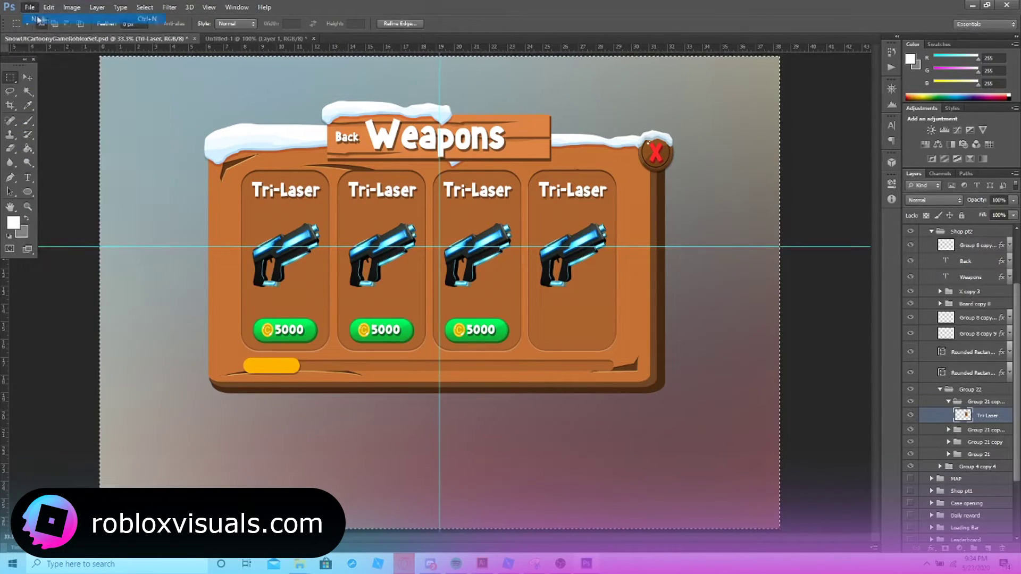
{"action": "left_click", "coordinate": [920, 110]}
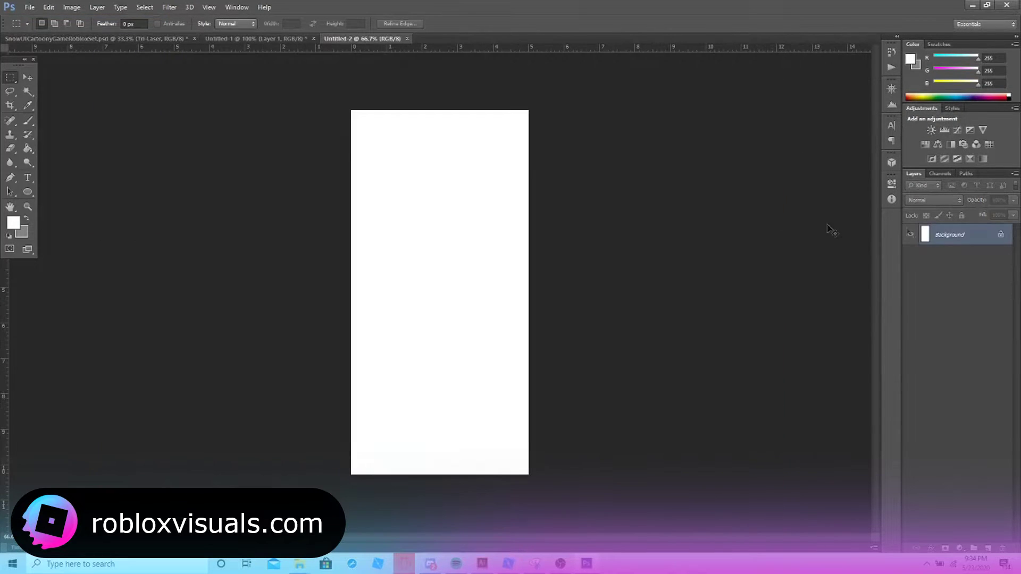
{"action": "key", "text": "ctrl+v"}
{"action": "left_click", "coordinate": [965, 253]}
{"action": "key", "text": "Delete"}
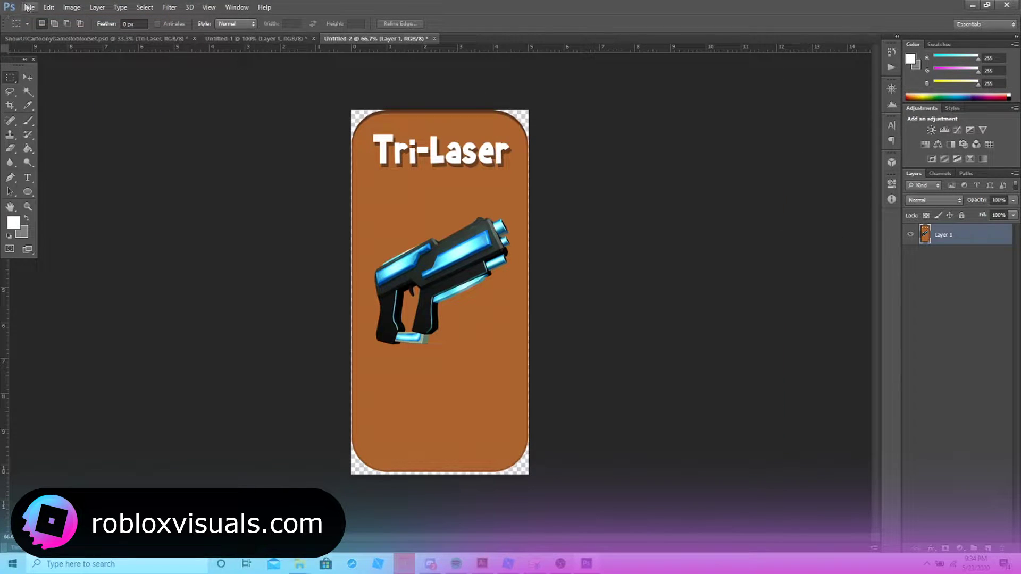
Save the card as a PNG named Tri-Laser and return to the Weapons shop document.
{"action": "left_click", "coordinate": [30, 7]}
{"action": "left_click", "coordinate": [58, 134]}
{"action": "left_click", "coordinate": [505, 362]}
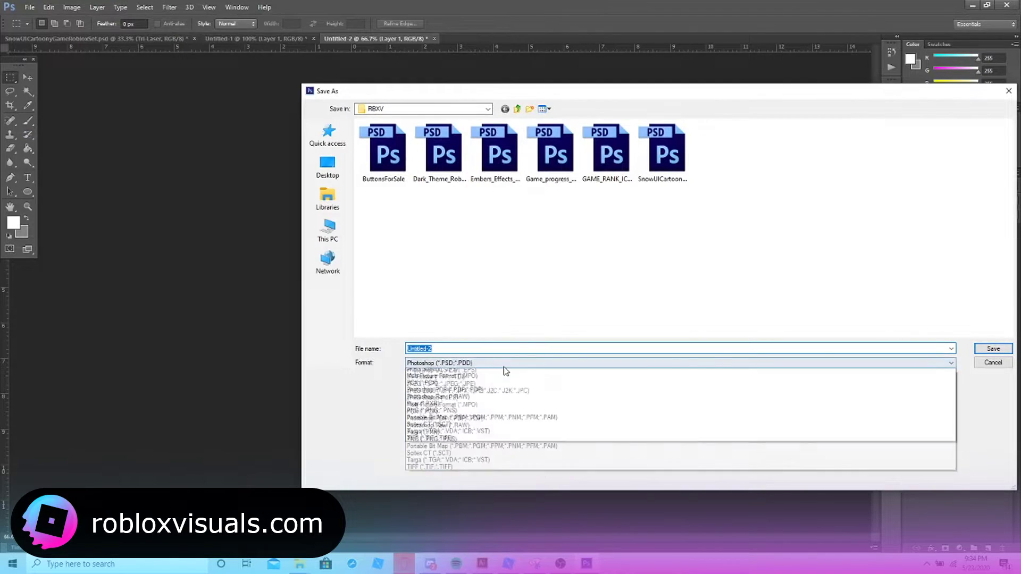
{"action": "left_click", "coordinate": [478, 492]}
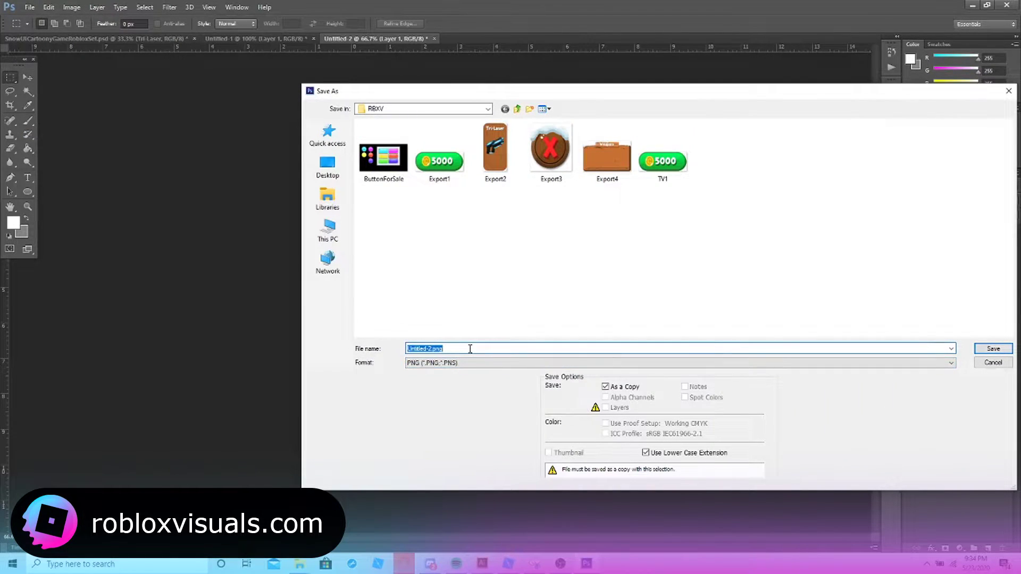
{"action": "type", "text": "Tri-Laser"}
{"action": "key", "text": "Return"}
{"action": "left_click", "coordinate": [533, 176]}
{"action": "left_click", "coordinate": [258, 39]}
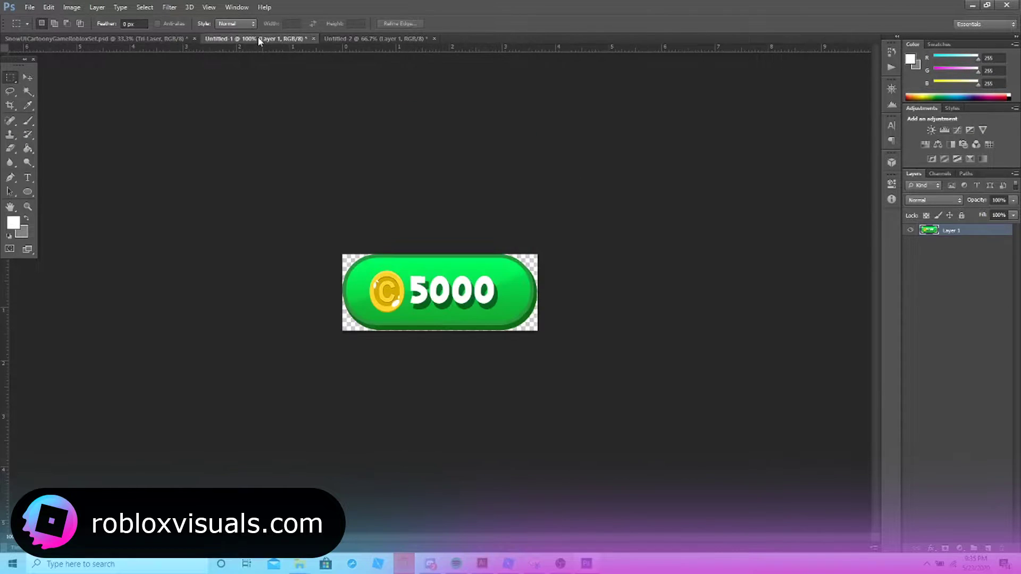
{"action": "left_click", "coordinate": [138, 40]}
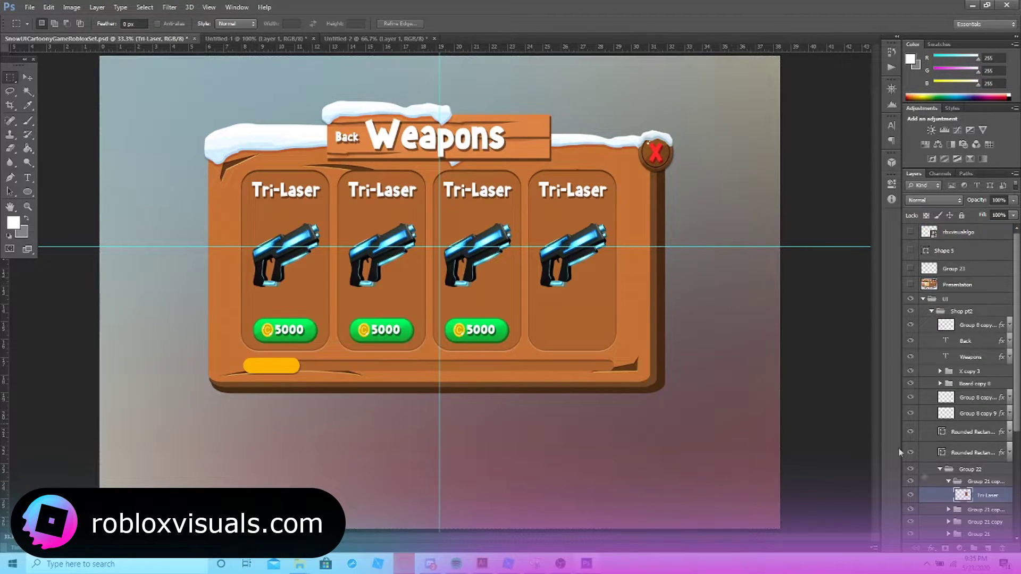
Delete Group 22, removing the four Tri-Laser weapon cards from the board.
{"action": "left_click", "coordinate": [954, 449]}
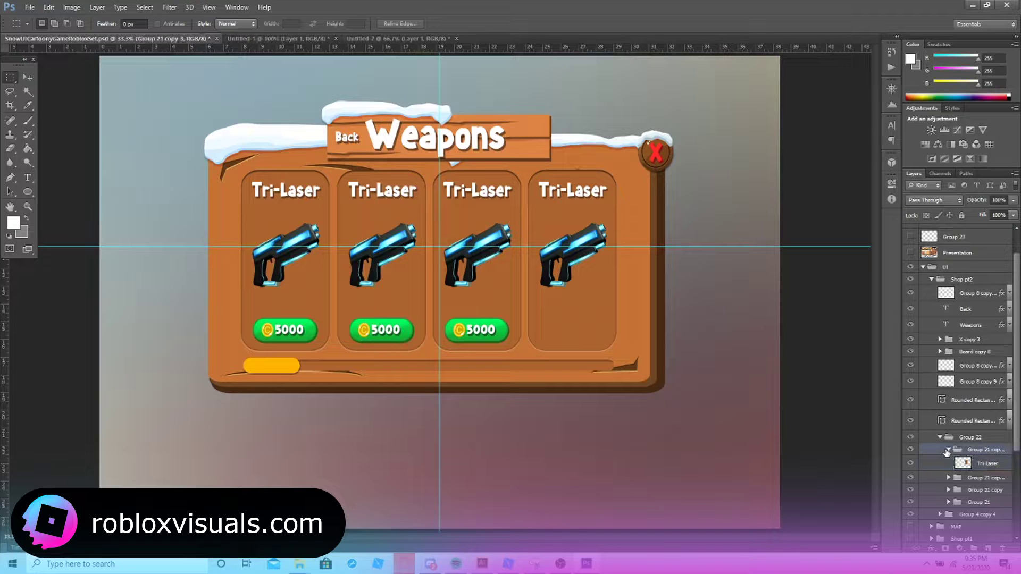
{"action": "left_click", "coordinate": [948, 451]}
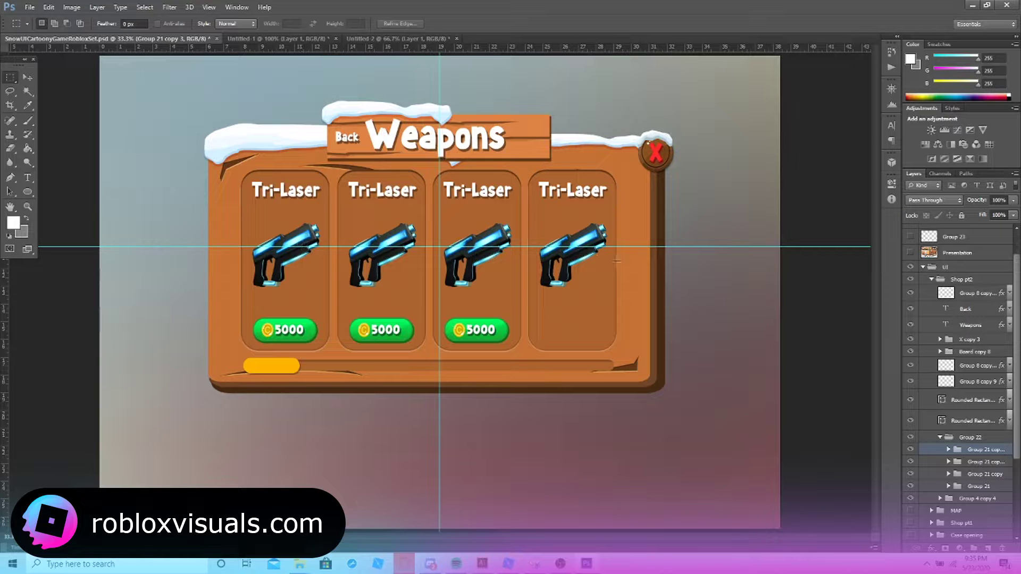
{"action": "left_click", "coordinate": [939, 438]}
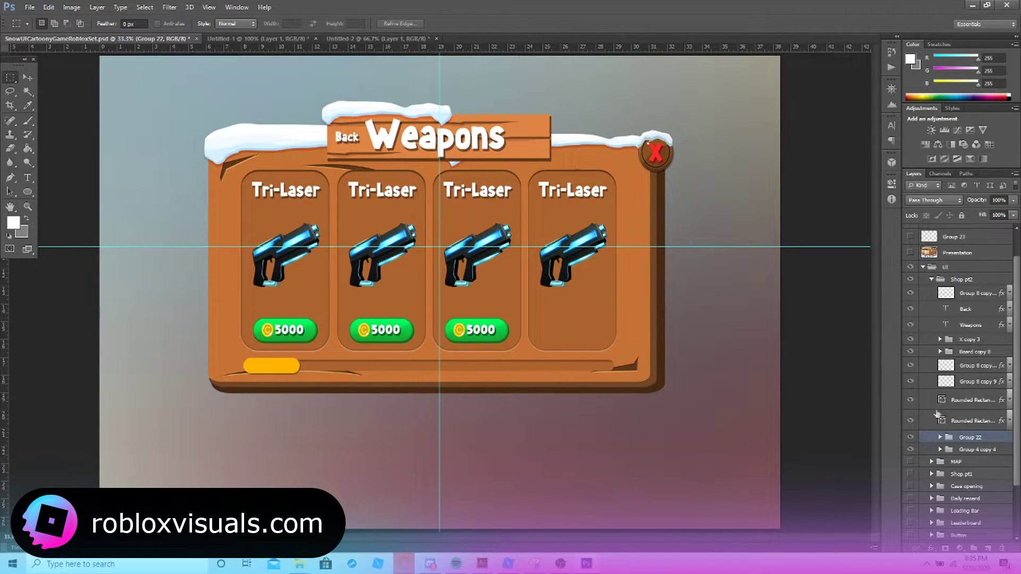
{"action": "key", "text": "Delete"}
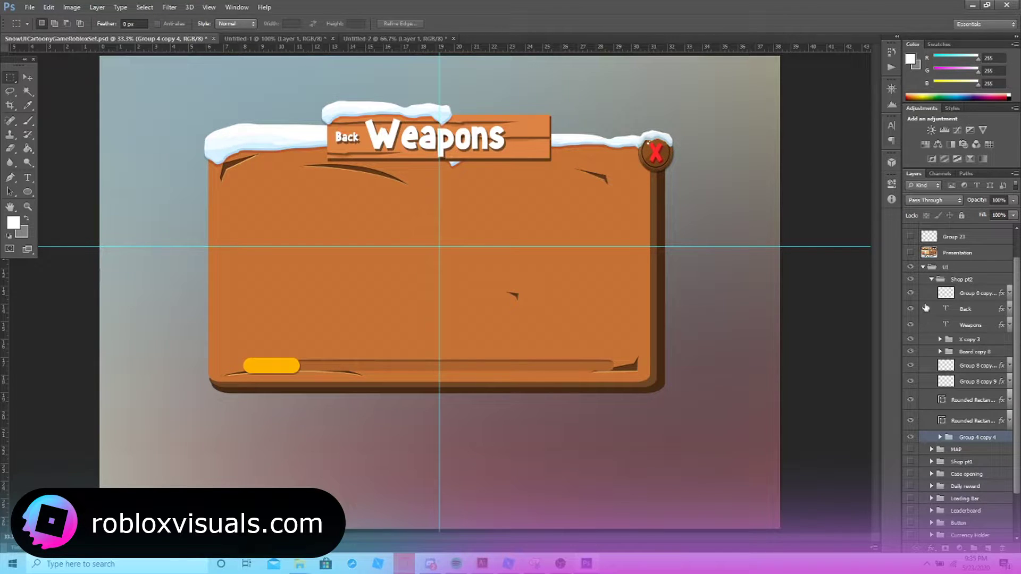
Keep the progress bar track visible and hide the yellow progress fill.
{"action": "left_click", "coordinate": [910, 419]}
{"action": "left_click", "coordinate": [911, 420]}
{"action": "left_click", "coordinate": [911, 419]}
{"action": "left_click", "coordinate": [911, 419]}
{"action": "left_click", "coordinate": [910, 400]}
{"action": "left_click", "coordinate": [911, 399]}
{"action": "left_click", "coordinate": [910, 399]}
{"action": "left_click", "coordinate": [911, 400]}
{"action": "left_click", "coordinate": [910, 399]}
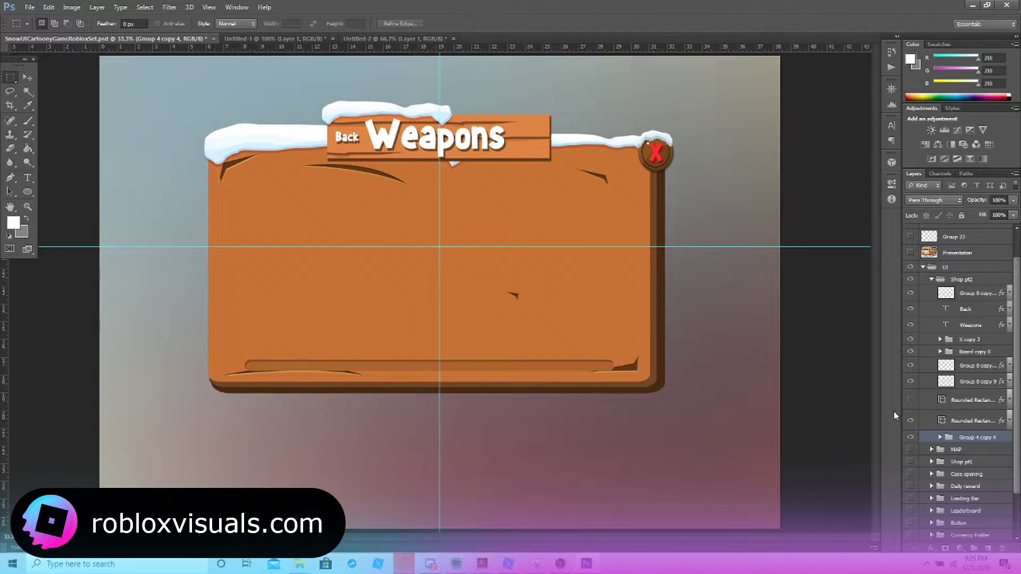
Ungroup the X copy 3 layers, rasterize their styles and merge them into one X layer.
{"action": "left_click", "coordinate": [940, 340]}
{"action": "left_click", "coordinate": [955, 355]}
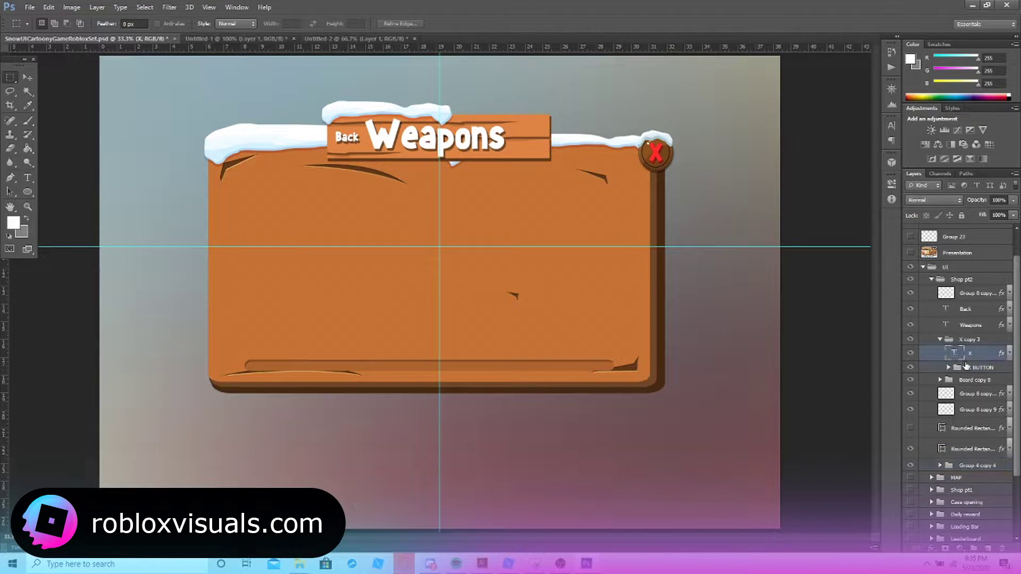
{"action": "right_click", "coordinate": [965, 367]}
{"action": "left_click", "coordinate": [945, 133]}
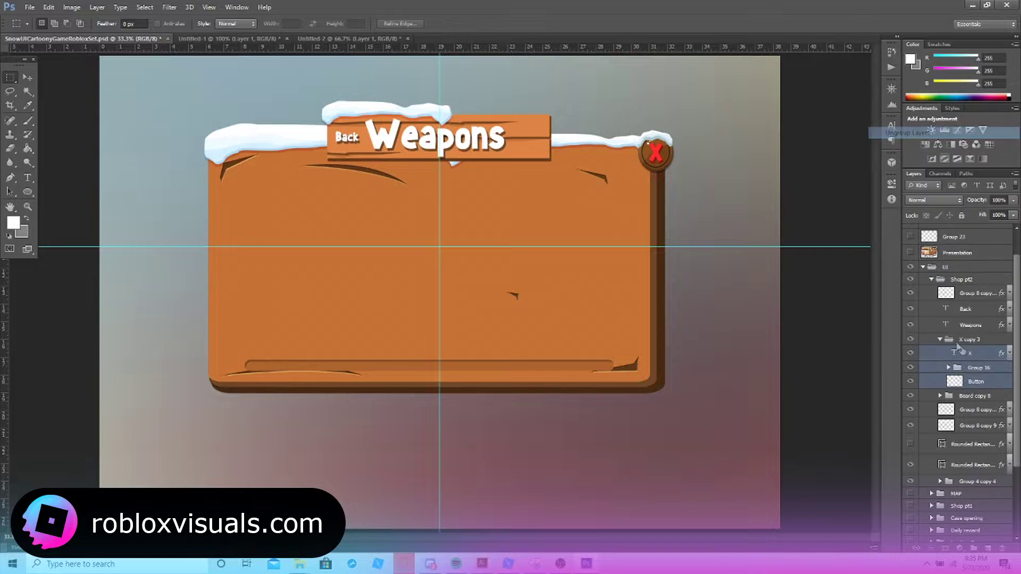
{"action": "right_click", "coordinate": [975, 353]}
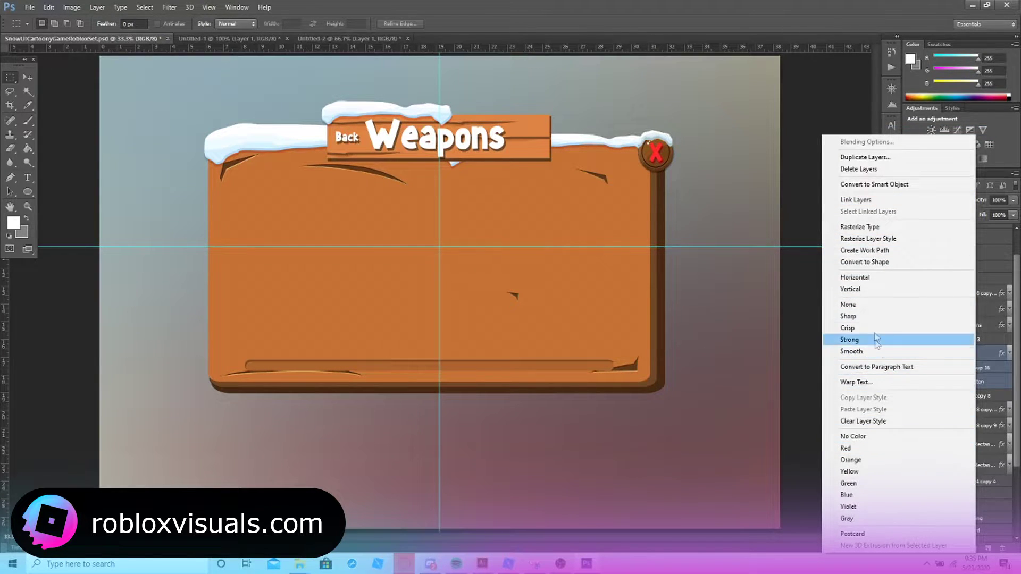
{"action": "left_click", "coordinate": [893, 238]}
{"action": "right_click", "coordinate": [966, 365]}
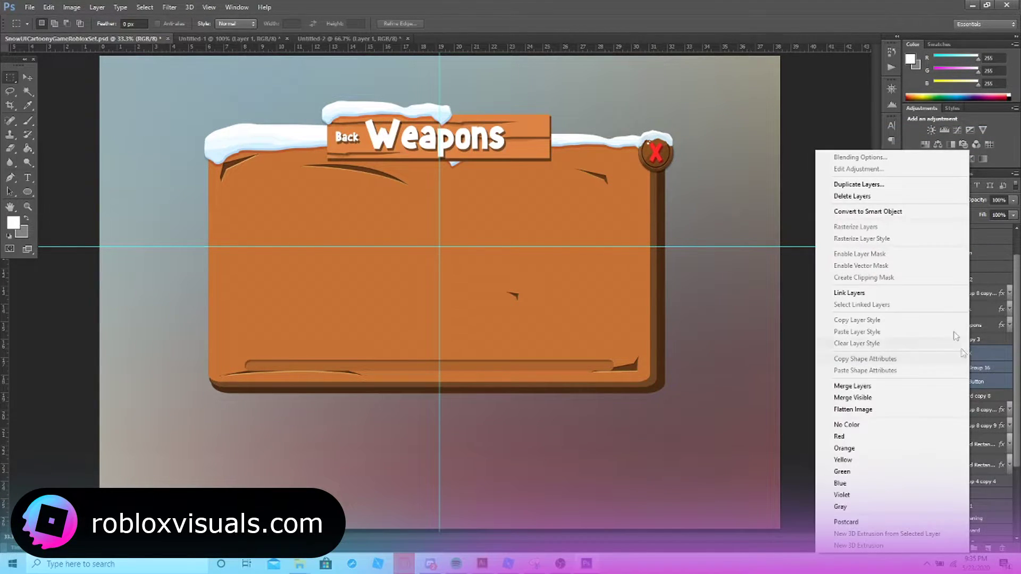
{"action": "left_click", "coordinate": [905, 387]}
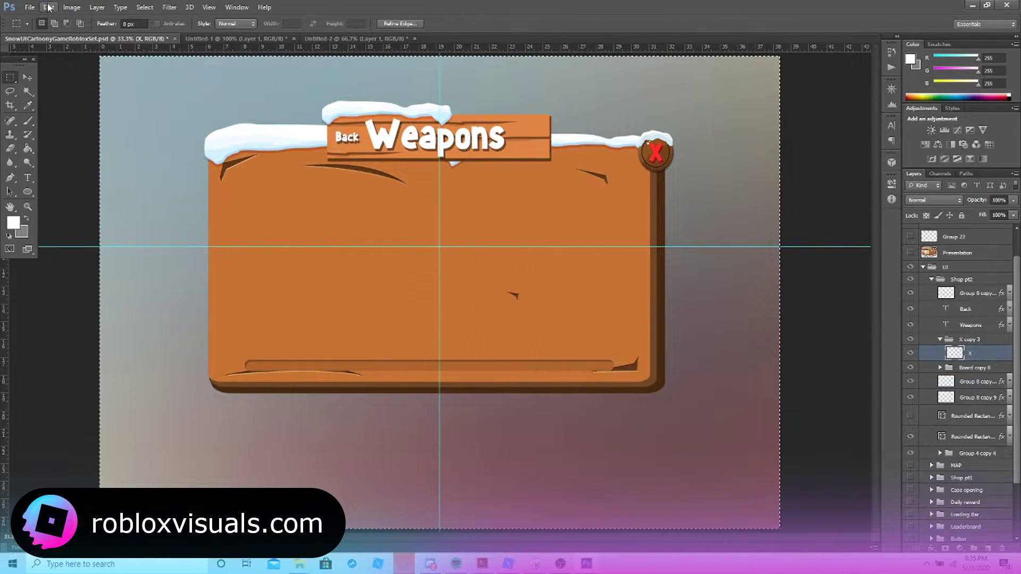
Paste the X button into a new transparent document and save it as TV3.
{"action": "left_click", "coordinate": [29, 7]}
{"action": "left_click", "coordinate": [53, 19]}
{"action": "key", "text": "Return"}
{"action": "key", "text": "ctrl+v"}
{"action": "left_click_drag", "start_coordinate": [934, 253], "coordinate": [1001, 547]}
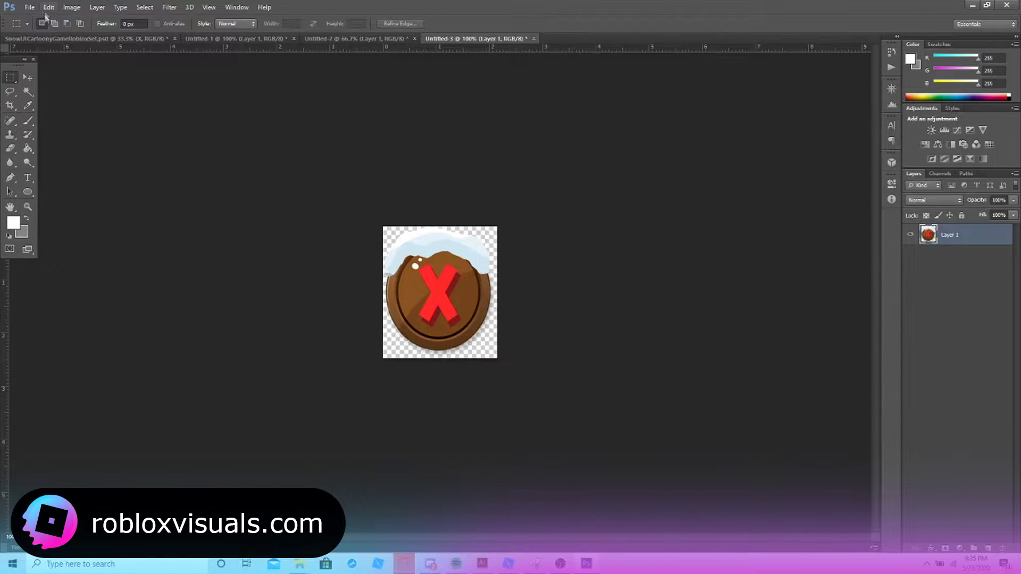
{"action": "left_click", "coordinate": [29, 7]}
{"action": "left_click", "coordinate": [53, 152]}
{"action": "type", "text": "TV3"}
{"action": "key", "text": "Return"}
{"action": "key", "text": "ctrl+Tab"}
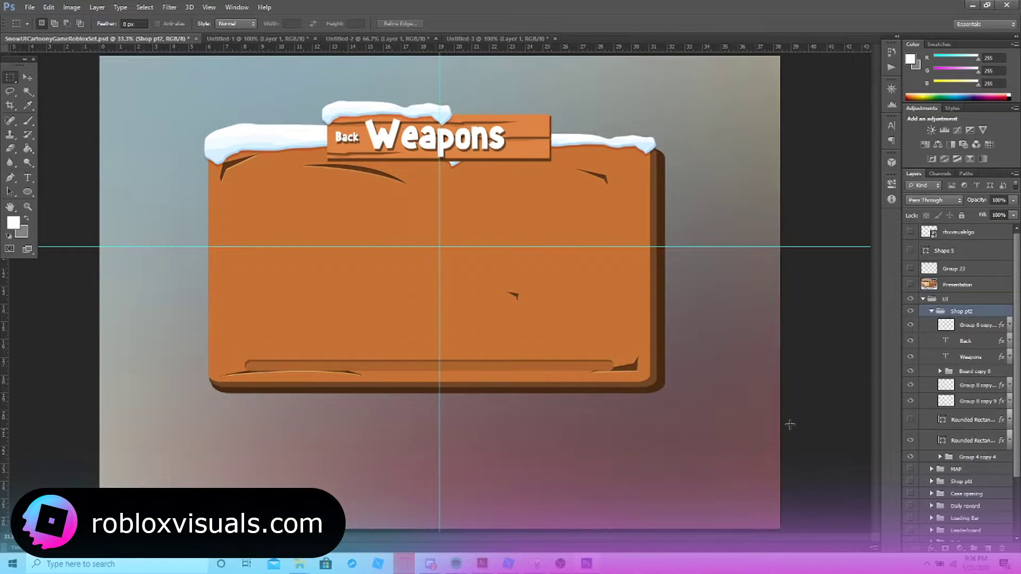
Merge the board layers, Group 8 copy 11 down to Group 4 copy 4, into one layer.
{"action": "double_click", "coordinate": [967, 326]}
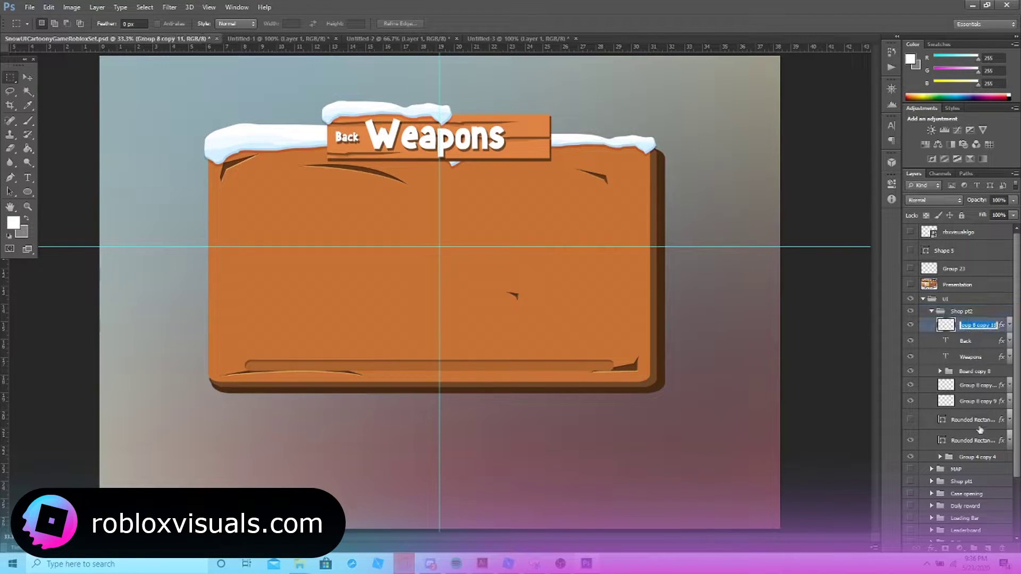
{"action": "left_click", "coordinate": [973, 458], "text": "shift"}
{"action": "right_click", "coordinate": [969, 457]}
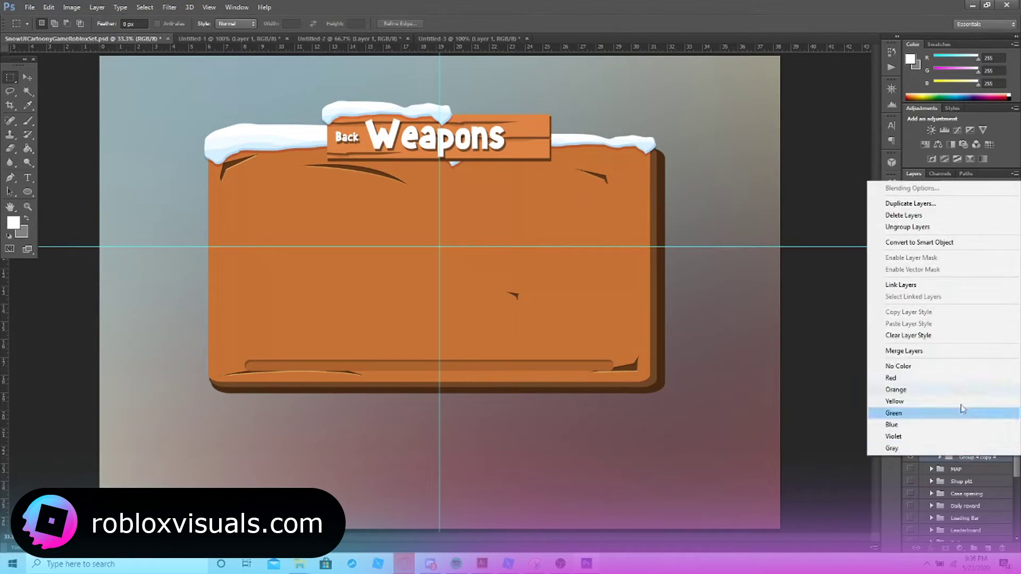
{"action": "left_click", "coordinate": [935, 351]}
{"action": "left_click", "coordinate": [911, 327]}
{"action": "left_click", "coordinate": [911, 326]}
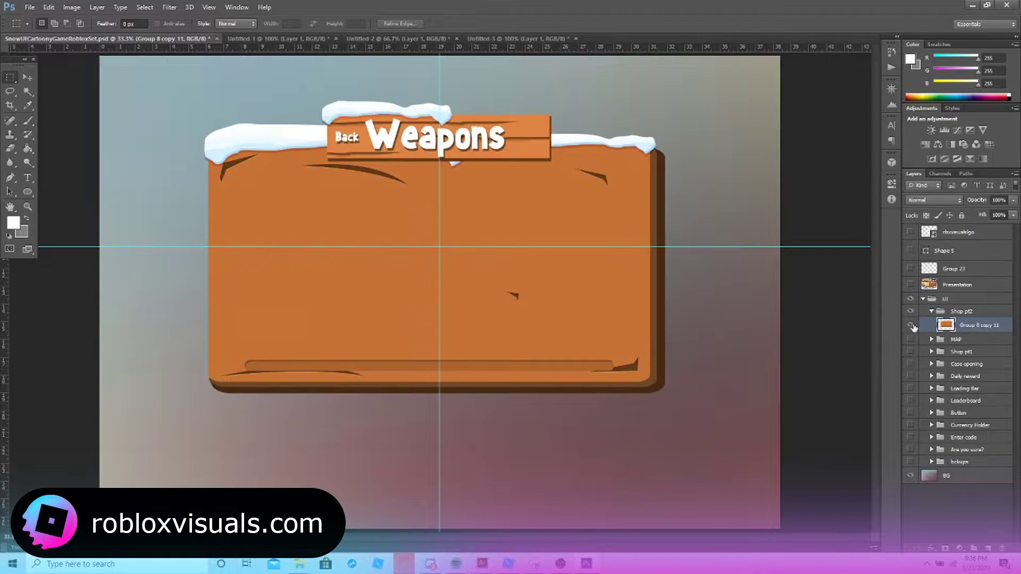
{"action": "left_click", "coordinate": [911, 326]}
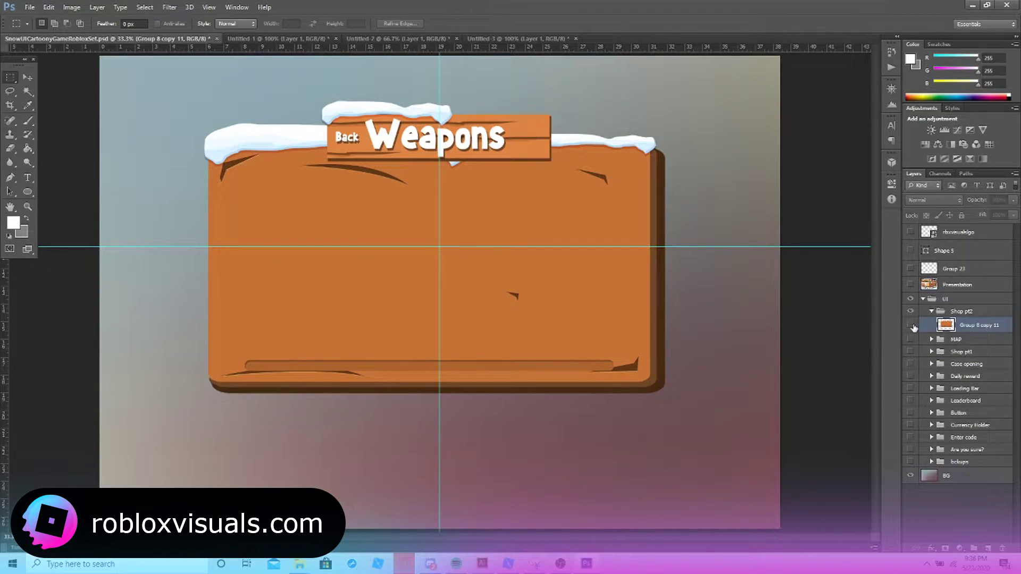
{"action": "left_click", "coordinate": [911, 327]}
Paste the merged board alone into a new transparent-background document.
{"action": "key", "text": "ctrl+a"}
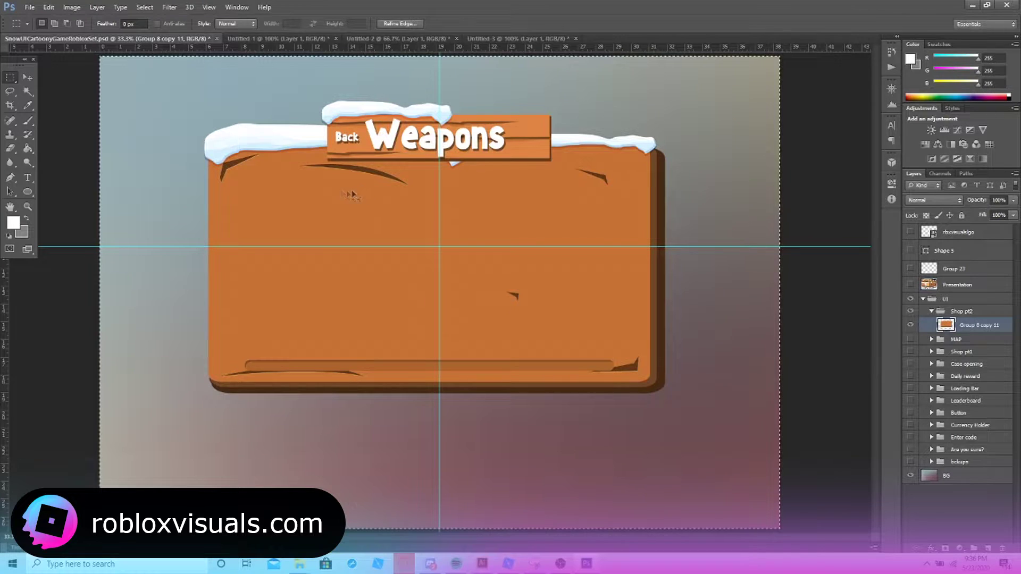
{"action": "left_click", "coordinate": [30, 7]}
{"action": "left_click", "coordinate": [40, 18]}
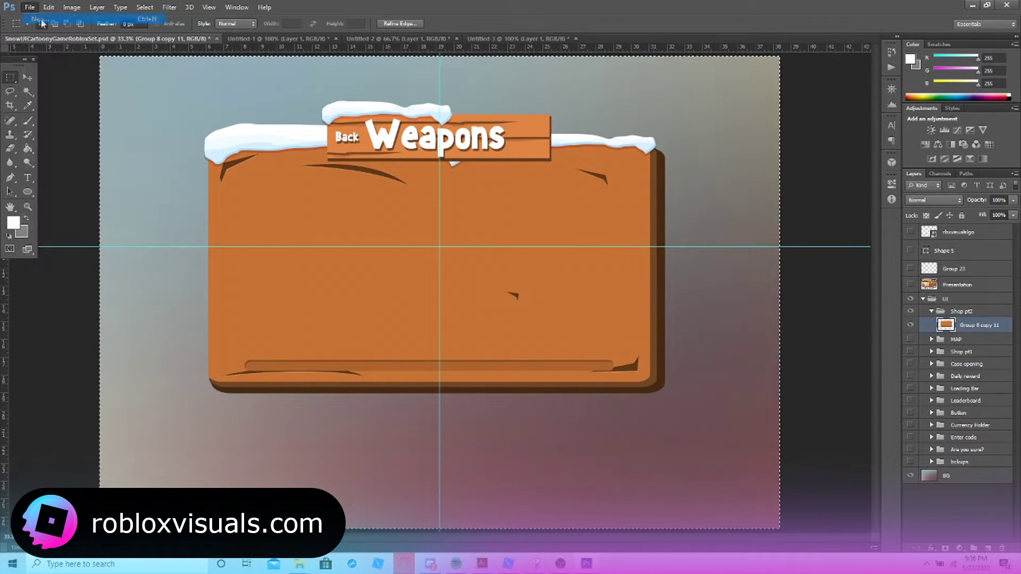
{"action": "left_click", "coordinate": [912, 107]}
{"action": "key", "text": "ctrl+v"}
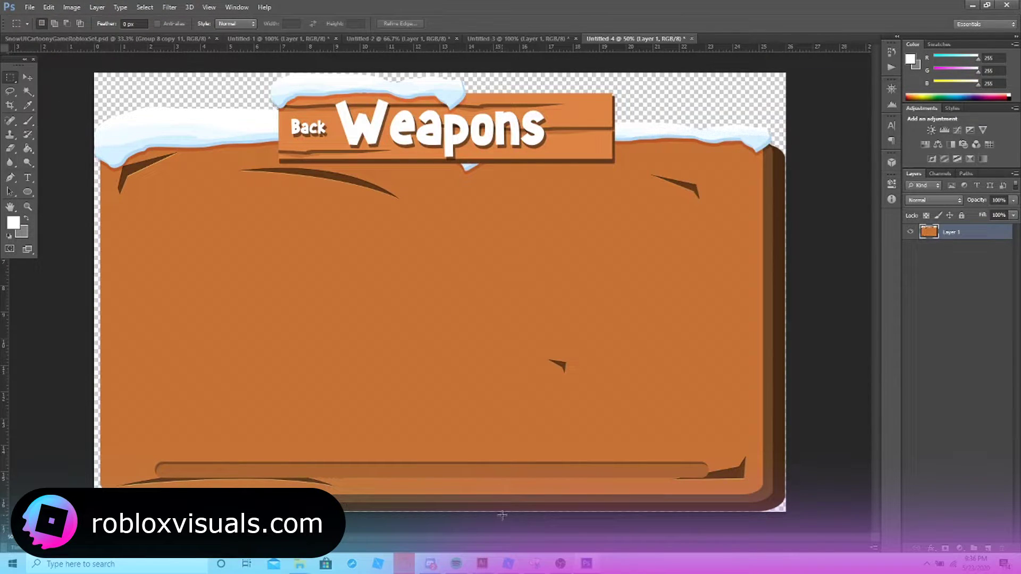
{"action": "left_click", "coordinate": [509, 562]}
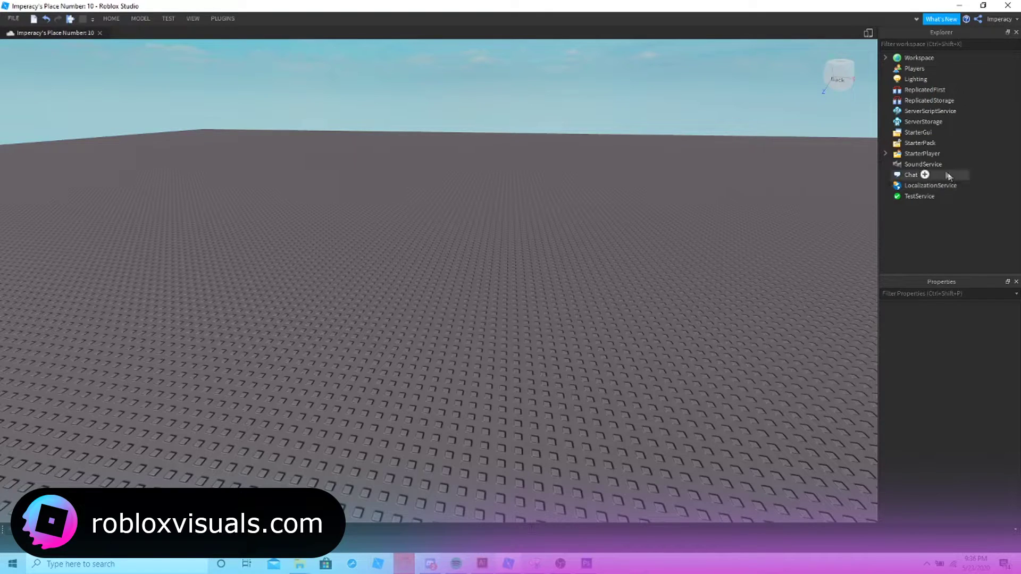
Insert a ScreenGui under StarterGui.
{"action": "left_click", "coordinate": [911, 133]}
{"action": "left_click", "coordinate": [939, 131]}
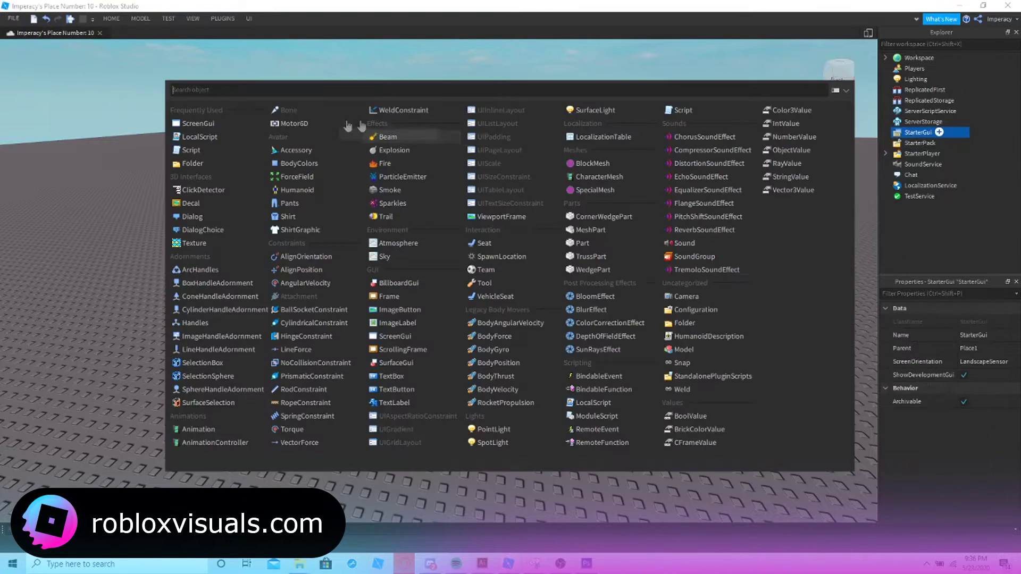
{"action": "left_click", "coordinate": [213, 124]}
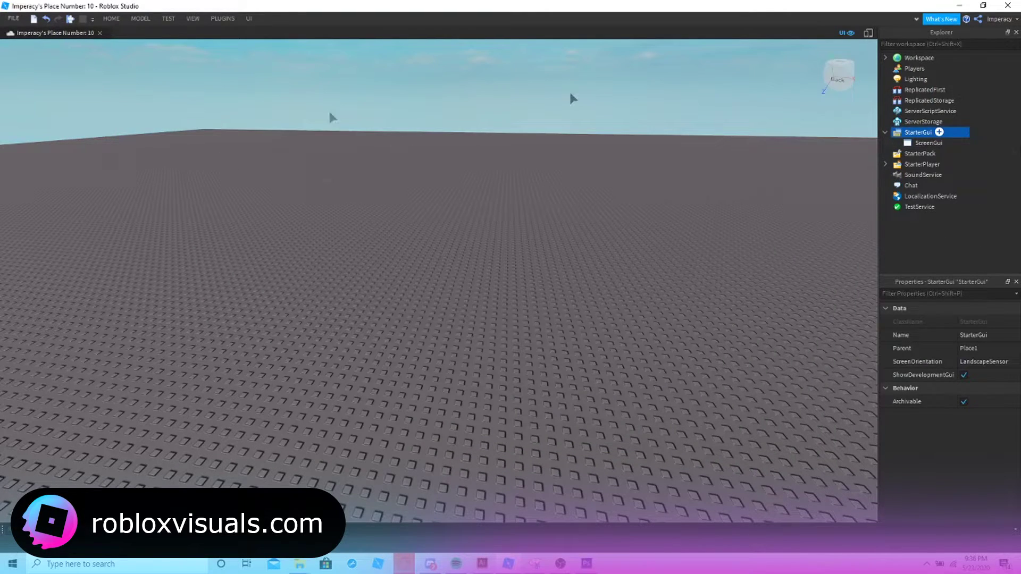
{"action": "right_click", "coordinate": [923, 144]}
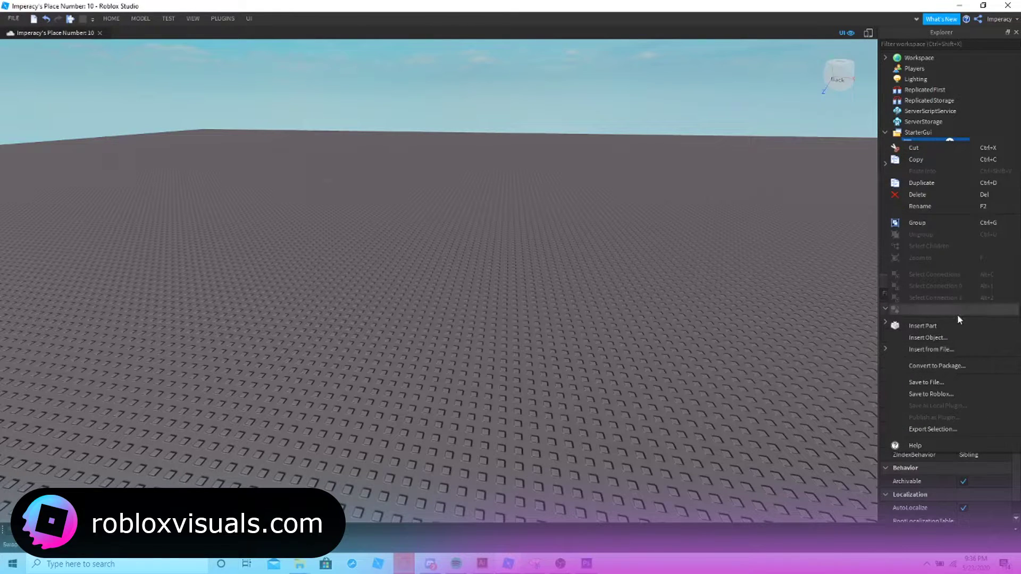
{"action": "left_click", "coordinate": [949, 336]}
Add a Frame inside the ScreenGui, stretch it across the view, and set BackgroundTransparency to 1.
{"action": "right_click", "coordinate": [939, 144]}
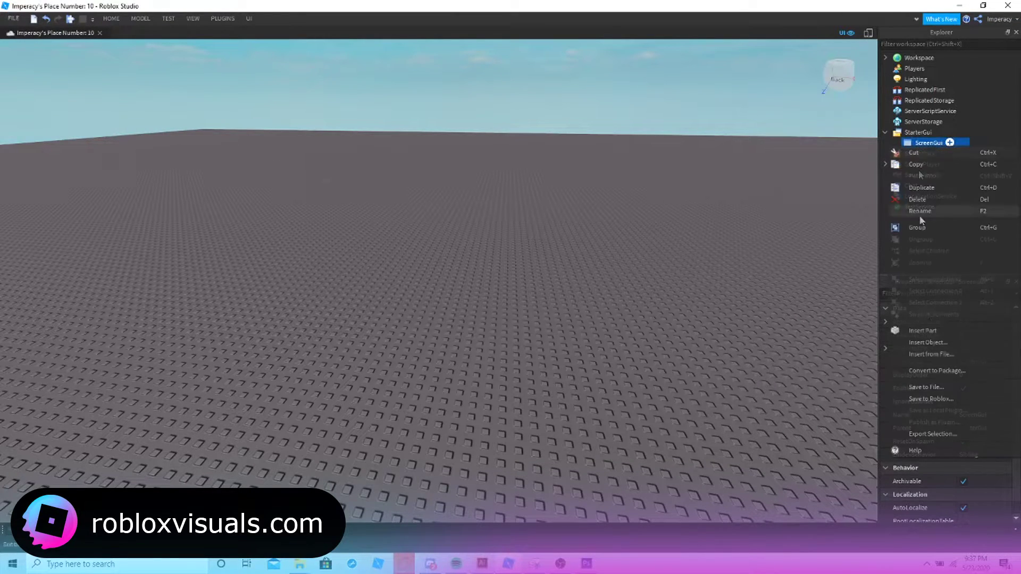
{"action": "left_click", "coordinate": [918, 343]}
{"action": "left_click", "coordinate": [192, 123]}
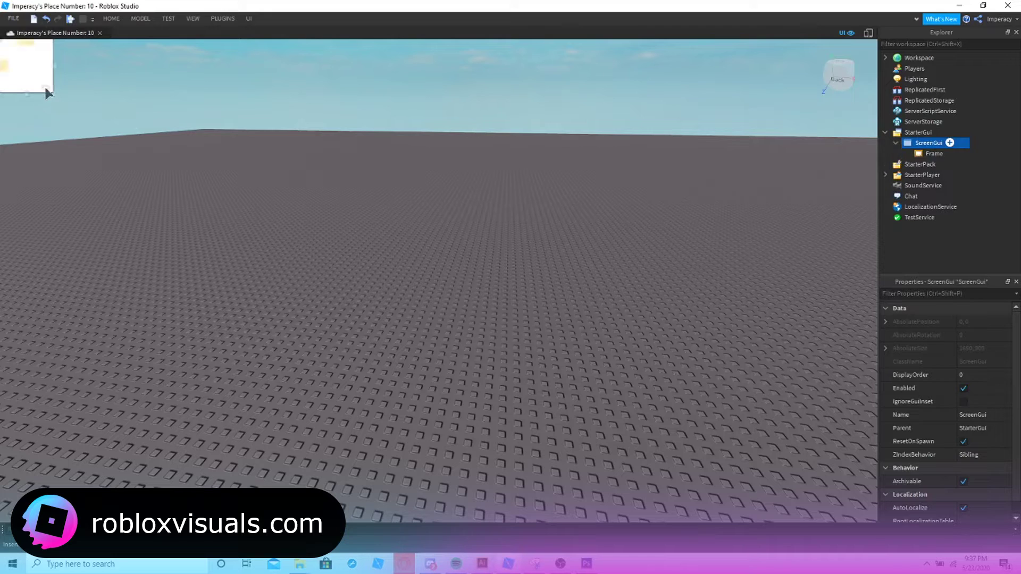
{"action": "left_click_drag", "start_coordinate": [53, 90], "coordinate": [803, 522]}
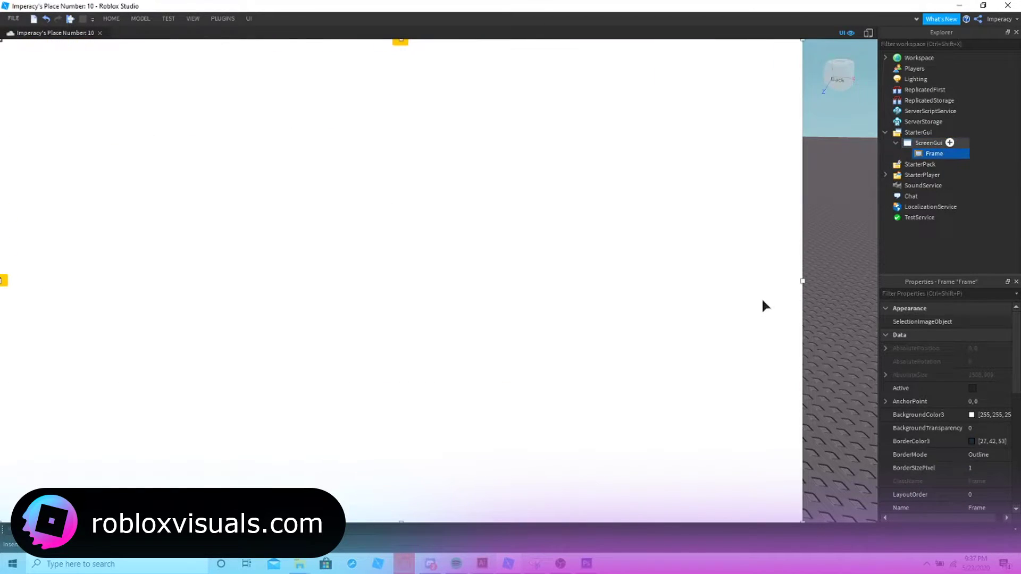
{"action": "left_click_drag", "start_coordinate": [801, 282], "coordinate": [877, 281]}
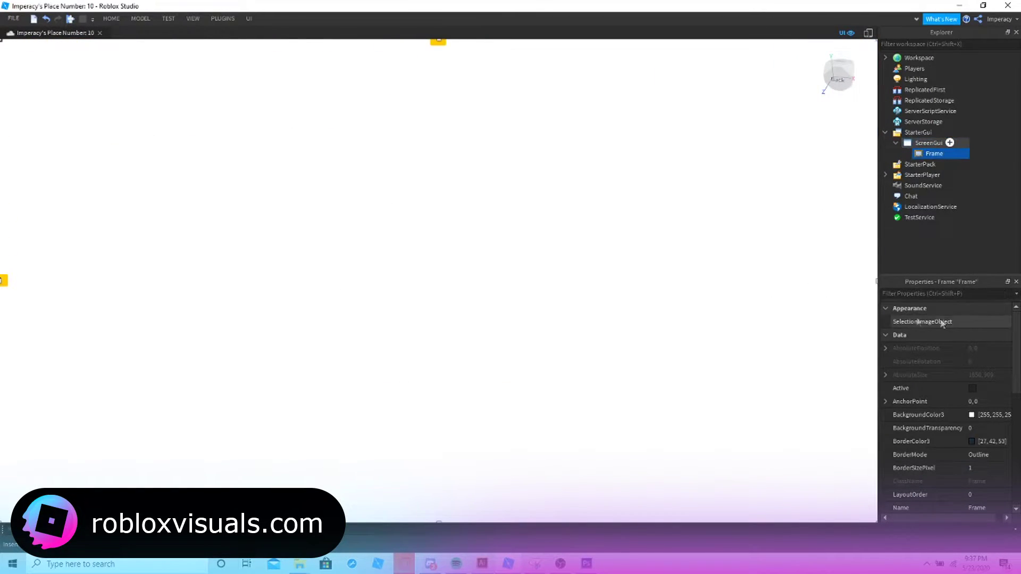
{"action": "left_click", "coordinate": [992, 427]}
{"action": "type", "text": "1"}
{"action": "key", "text": "Return"}
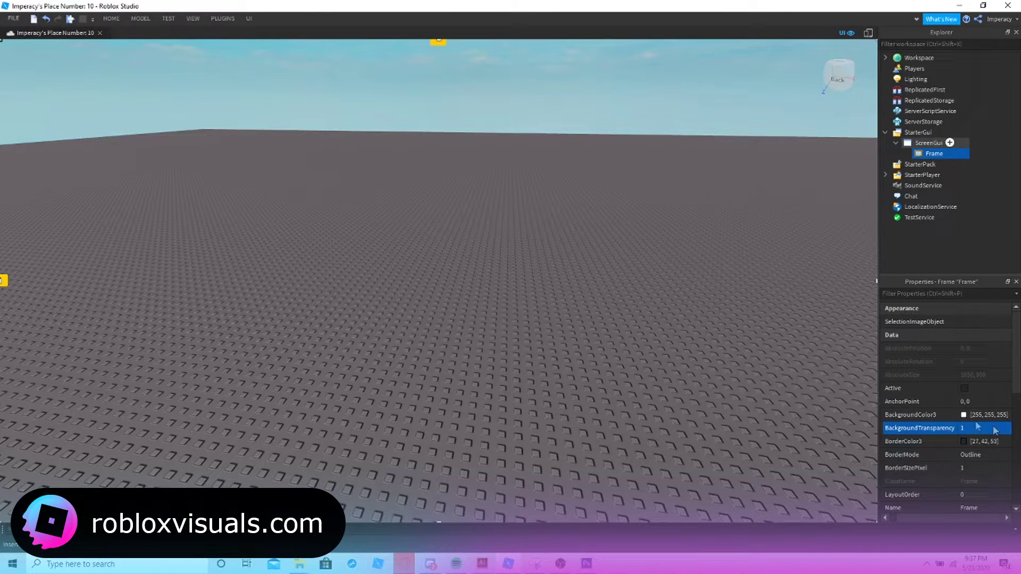
Use AutoScale's Size Scale and Add Constraint on the Frame.
{"action": "left_click", "coordinate": [226, 20]}
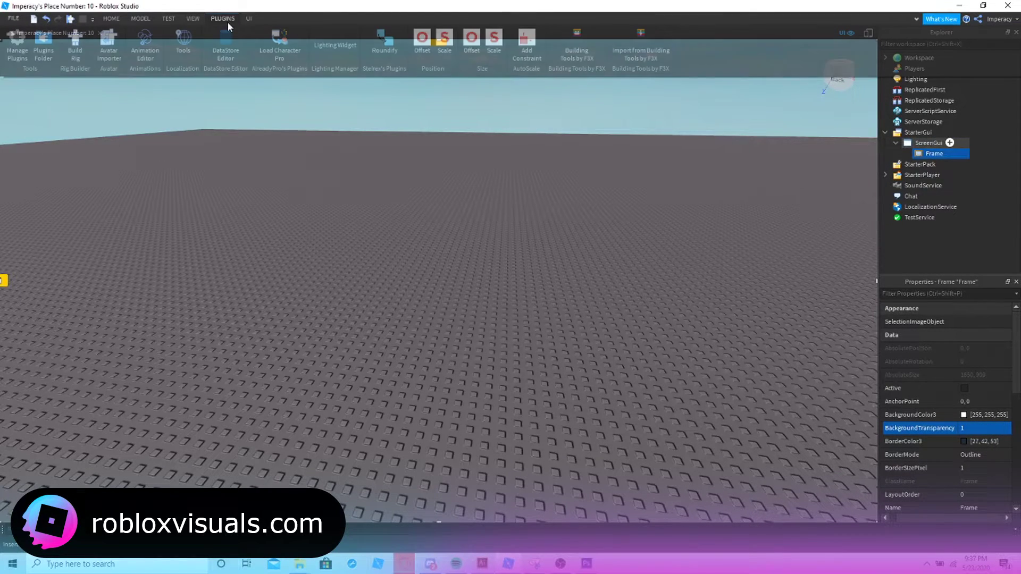
{"action": "left_click", "coordinate": [493, 50]}
{"action": "left_click", "coordinate": [534, 51]}
{"action": "left_click", "coordinate": [681, 285]}
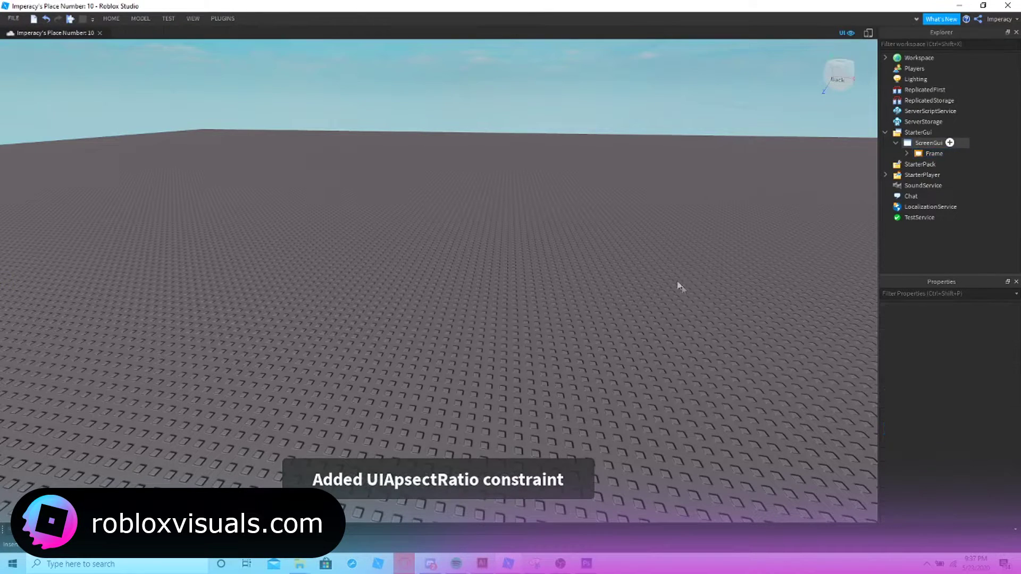
{"action": "left_click", "coordinate": [193, 18]}
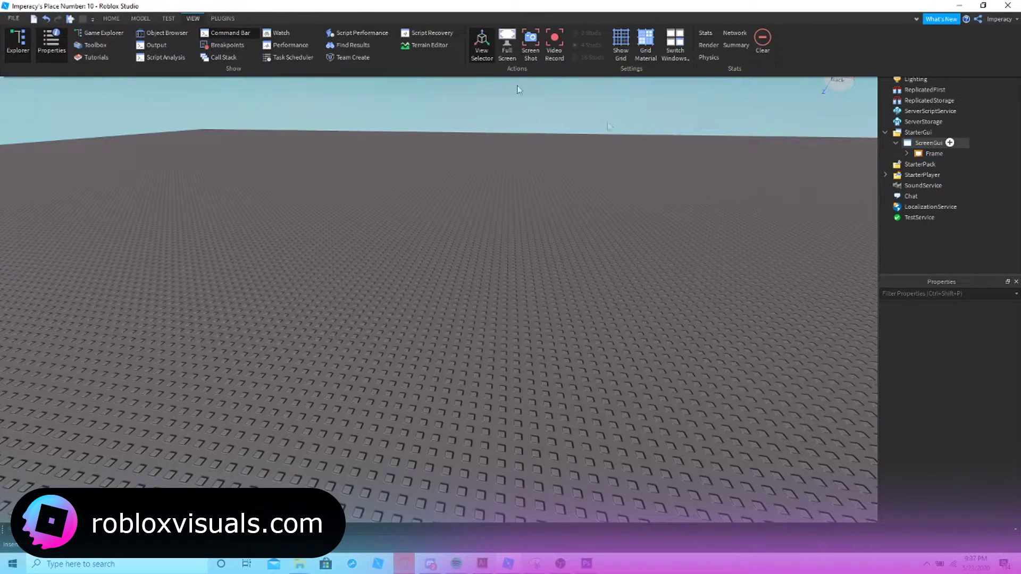
{"action": "left_click", "coordinate": [222, 19]}
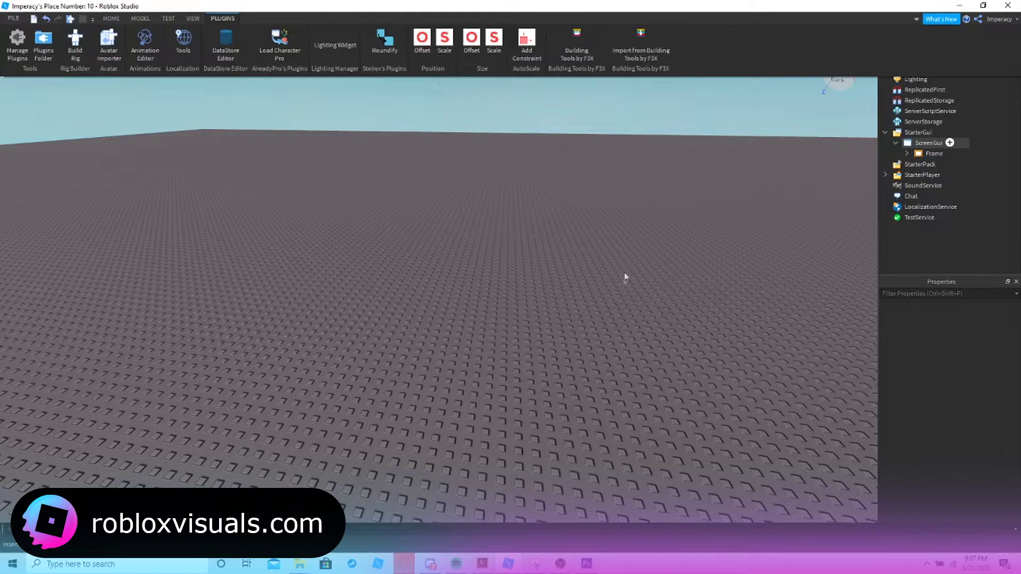
{"action": "left_click", "coordinate": [628, 286]}
Insert an ImageLabel into the Frame.
{"action": "right_click", "coordinate": [925, 155]}
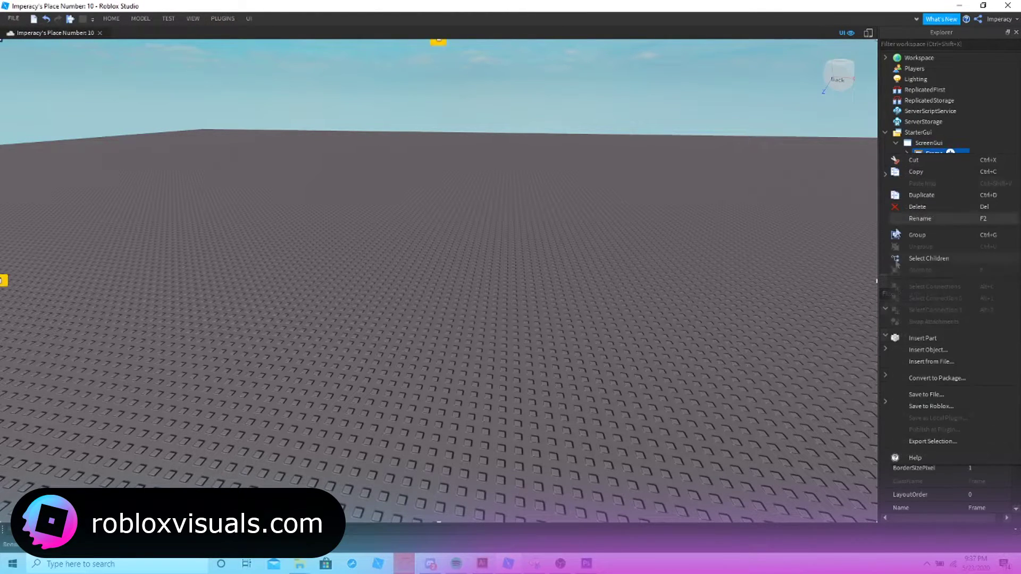
{"action": "left_click", "coordinate": [915, 339]}
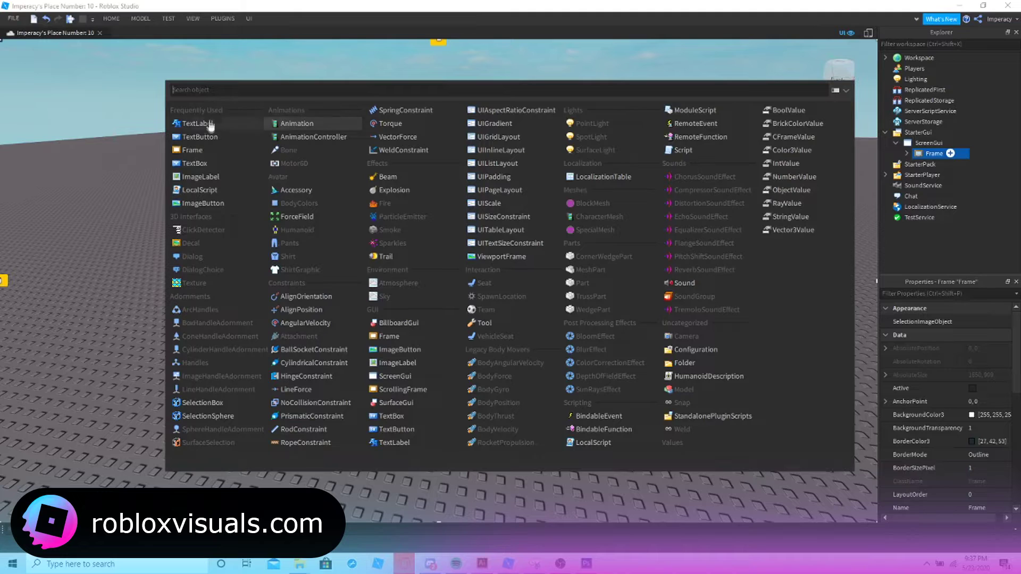
{"action": "left_click", "coordinate": [202, 177]}
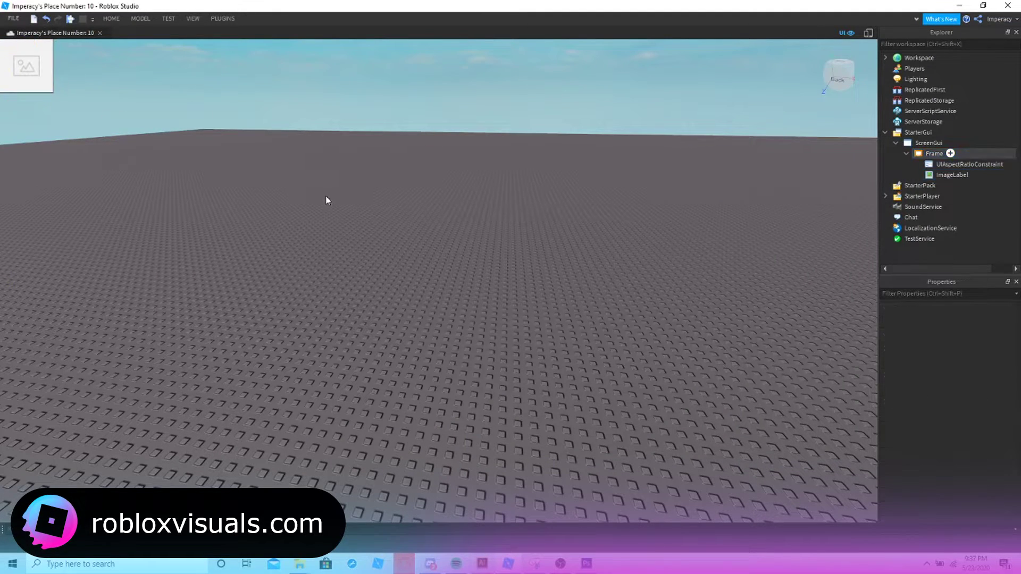
Resize the ImageLabel to 732 x 508 and centre it in the view.
{"action": "left_click", "coordinate": [952, 175]}
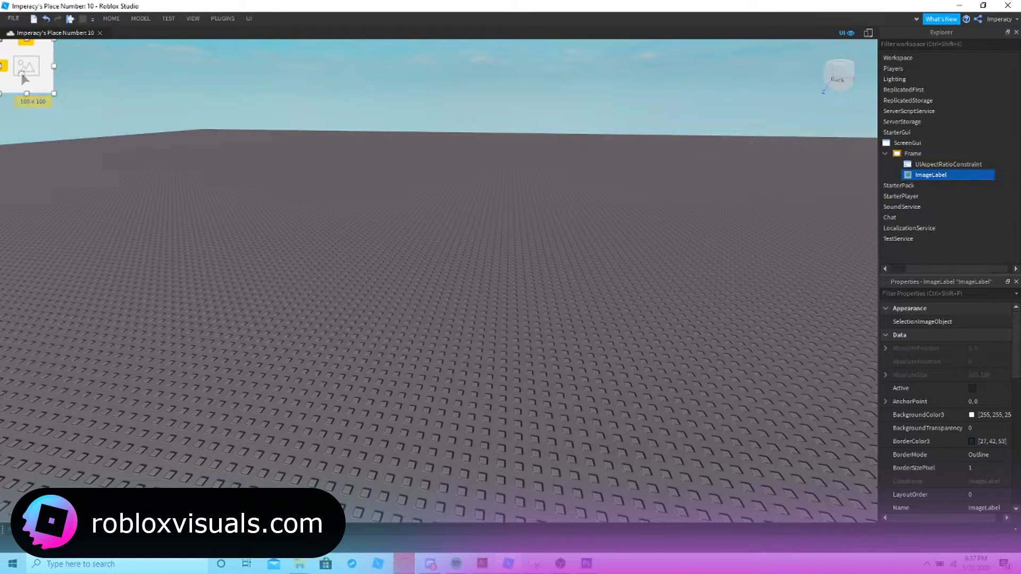
{"action": "left_click_drag", "start_coordinate": [30, 80], "coordinate": [315, 215]}
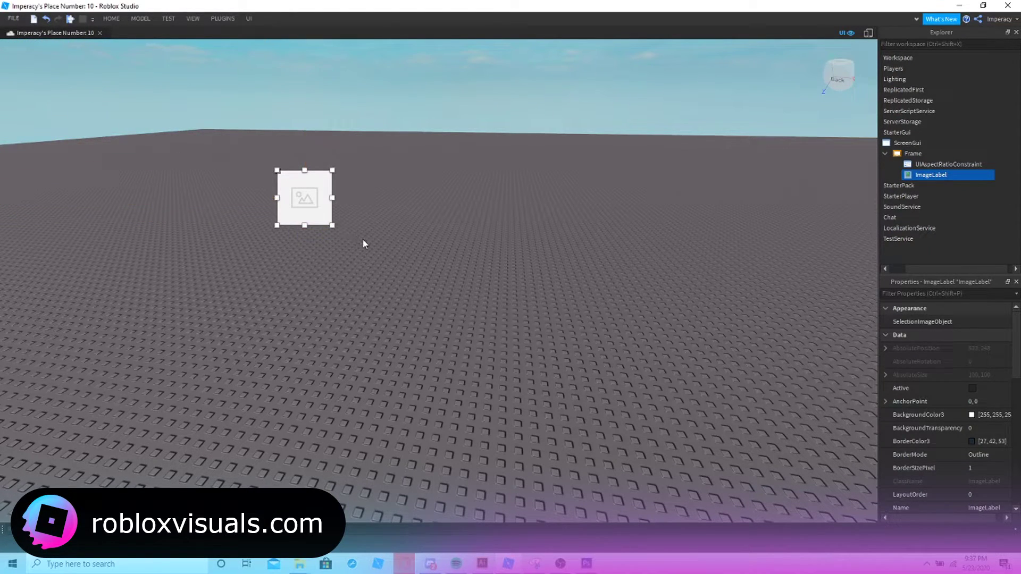
{"action": "left_click", "coordinate": [337, 233]}
{"action": "left_click_drag", "start_coordinate": [931, 175], "coordinate": [382, 191]}
{"action": "left_click", "coordinate": [944, 177]}
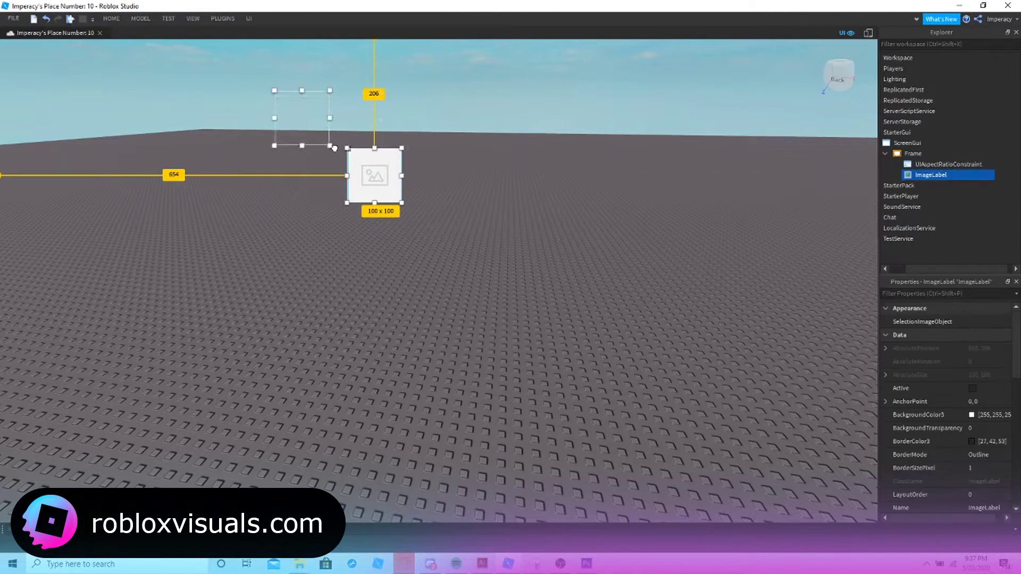
{"action": "left_click_drag", "start_coordinate": [402, 202], "coordinate": [737, 418]}
{"action": "left_click_drag", "start_coordinate": [578, 324], "coordinate": [472, 320]}
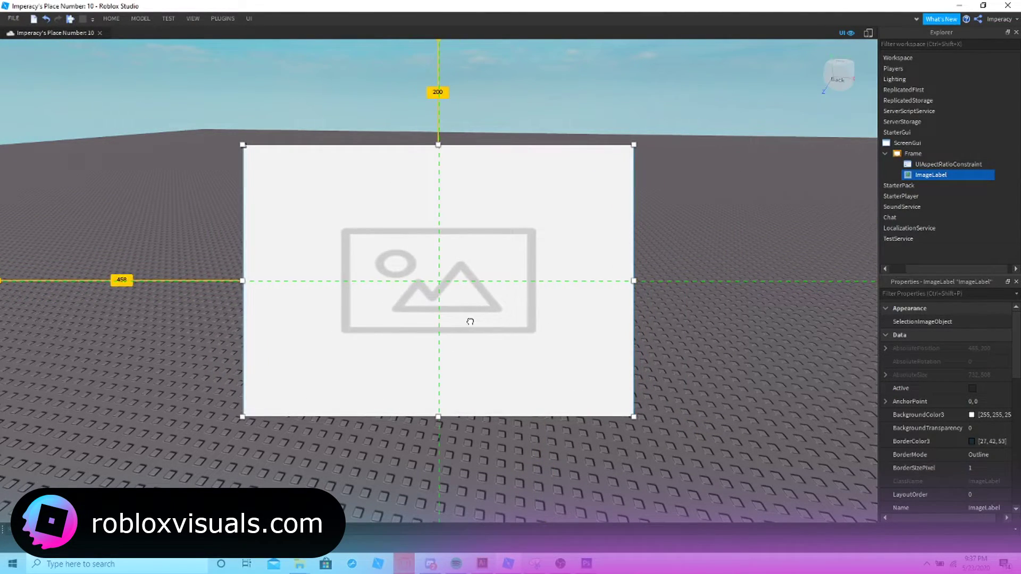
{"action": "scroll", "coordinate": [986, 458], "scroll_direction": "down", "scroll_amount": 10}
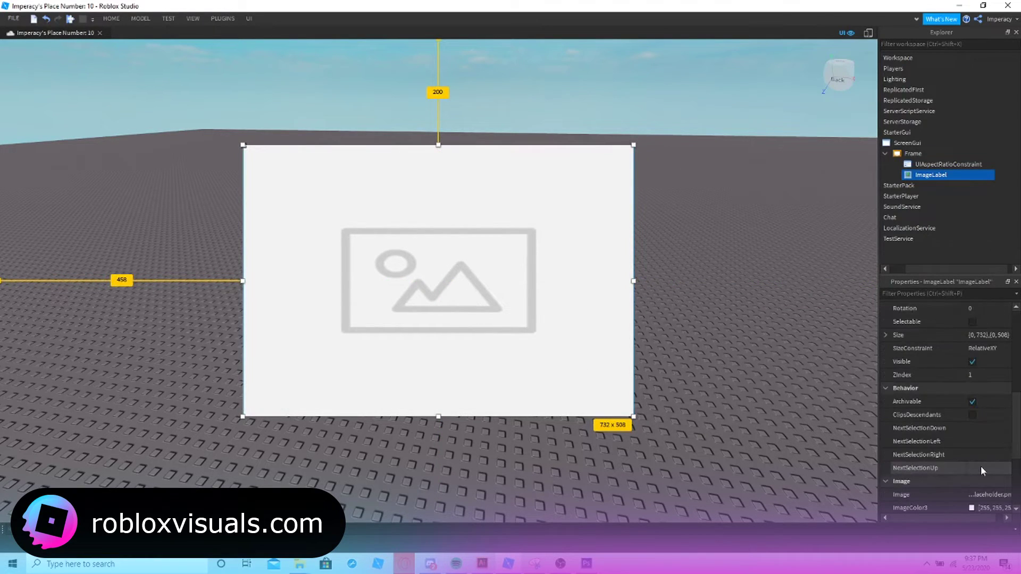
Upload TV4.png as the ImageLabel's image.
{"action": "left_click", "coordinate": [999, 362]}
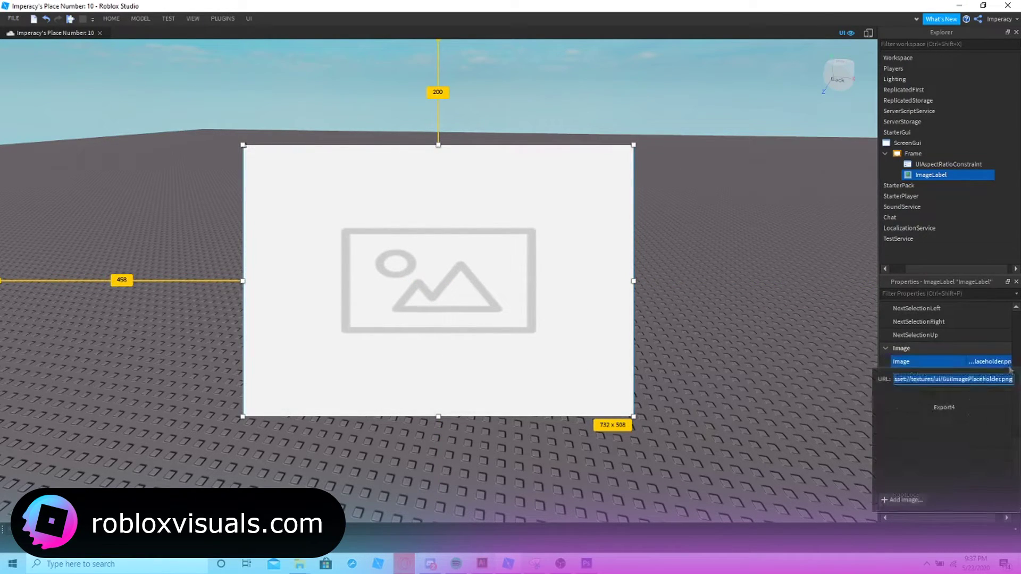
{"action": "left_click", "coordinate": [903, 500]}
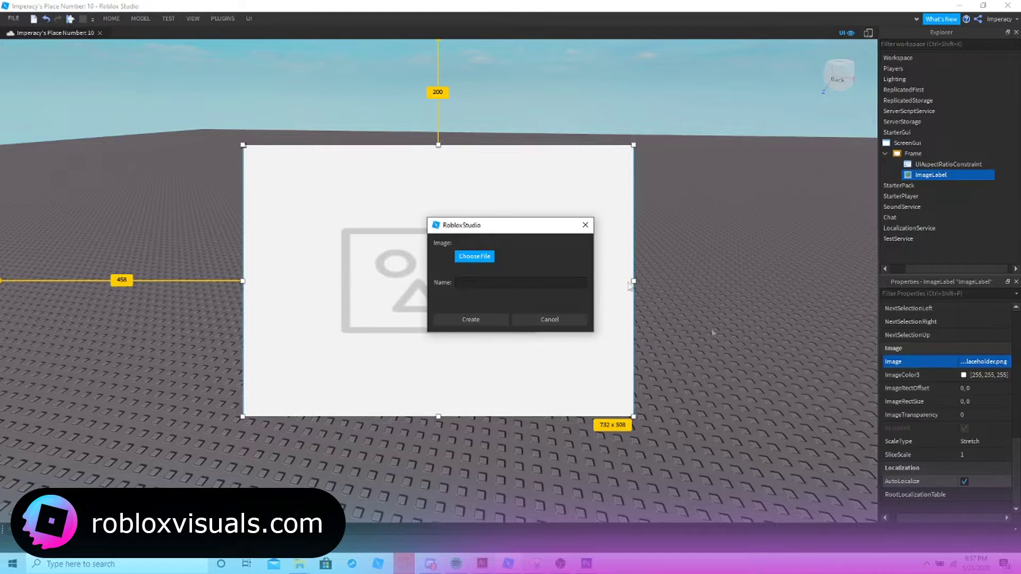
{"action": "left_click", "coordinate": [480, 258]}
{"action": "double_click", "coordinate": [610, 388]}
{"action": "left_click", "coordinate": [478, 318]}
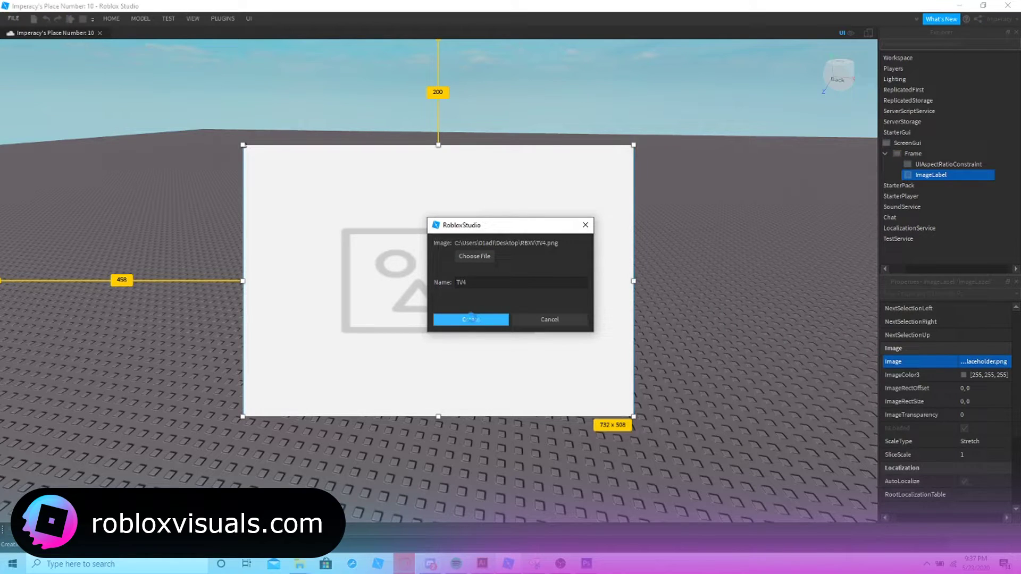
Set the ImageLabel's BackgroundTransparency to 1.
{"action": "scroll", "coordinate": [952, 425], "scroll_direction": "up", "scroll_amount": 5}
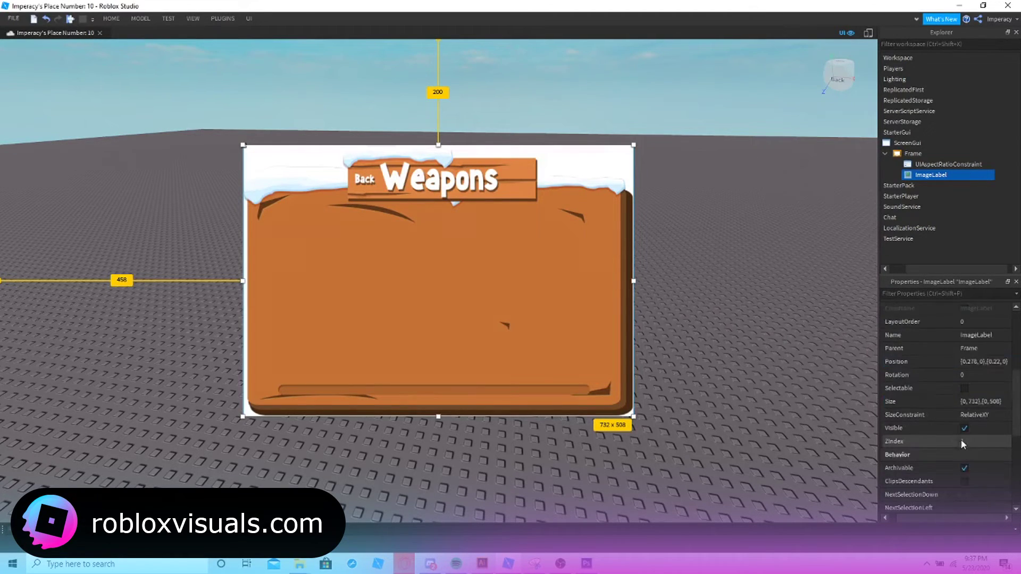
{"action": "scroll", "coordinate": [962, 443], "scroll_direction": "up", "scroll_amount": 3}
{"action": "left_click", "coordinate": [989, 427]}
{"action": "type", "text": "1"}
{"action": "key", "text": "Return"}
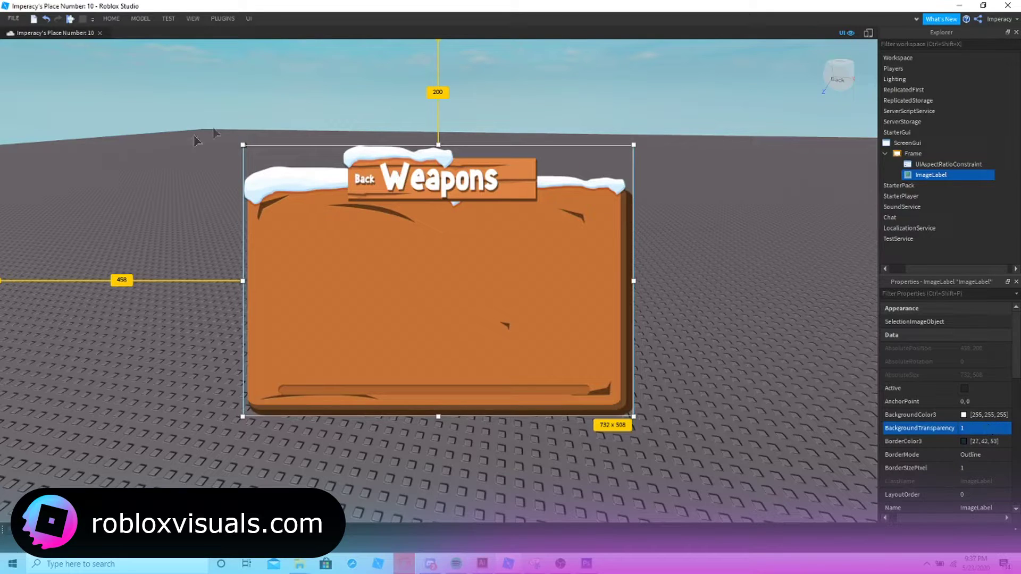
{"action": "left_click", "coordinate": [243, 89]}
{"action": "left_click", "coordinate": [222, 18]}
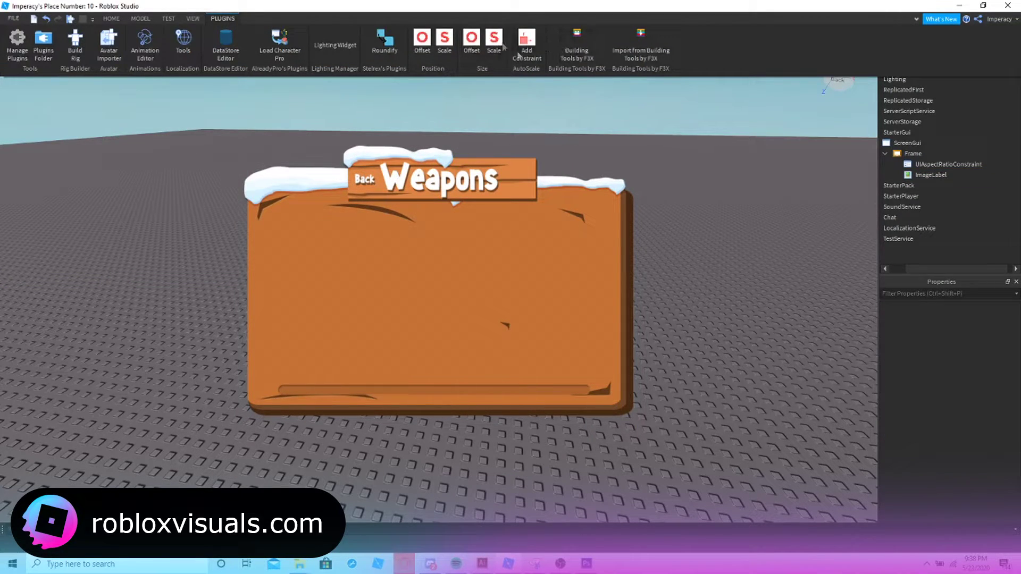
Briefly preview the interface on a phone screen in the Device Emulator.
{"action": "left_click", "coordinate": [695, 145]}
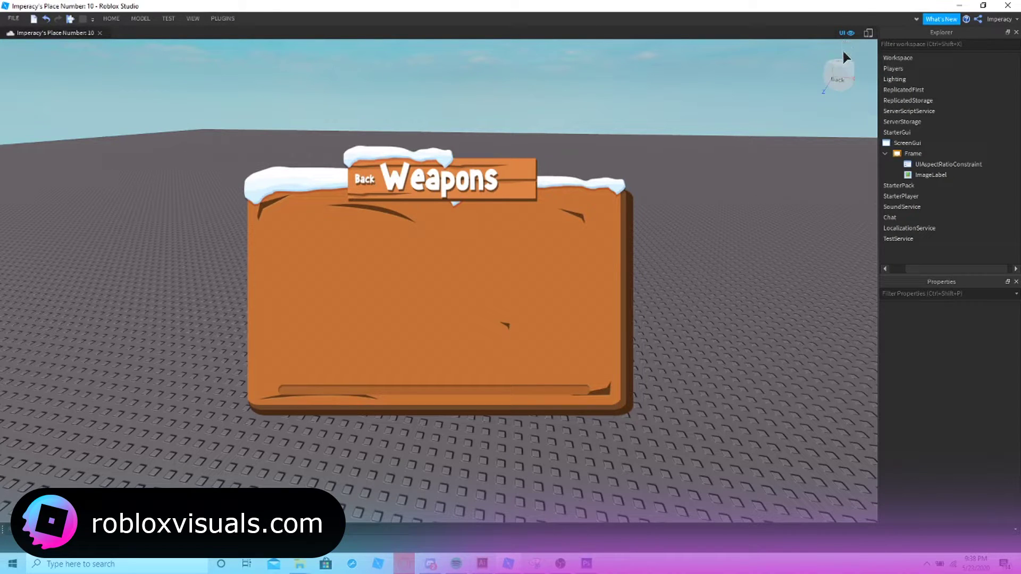
{"action": "left_click", "coordinate": [867, 33]}
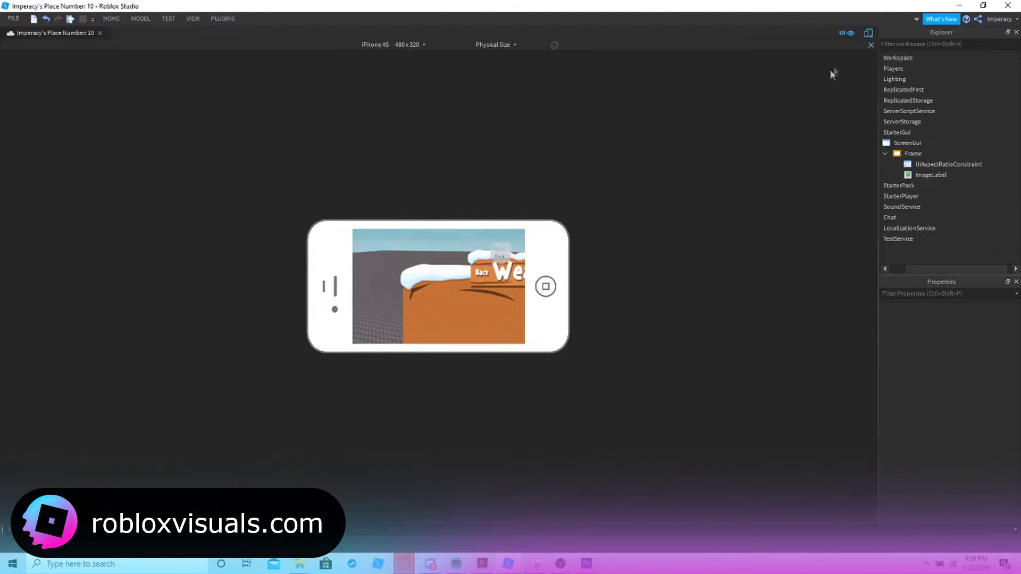
{"action": "left_click", "coordinate": [867, 33]}
Apply AutoScale's Size Scale and Add Constraint to the ImageLabel.
{"action": "left_click", "coordinate": [930, 174]}
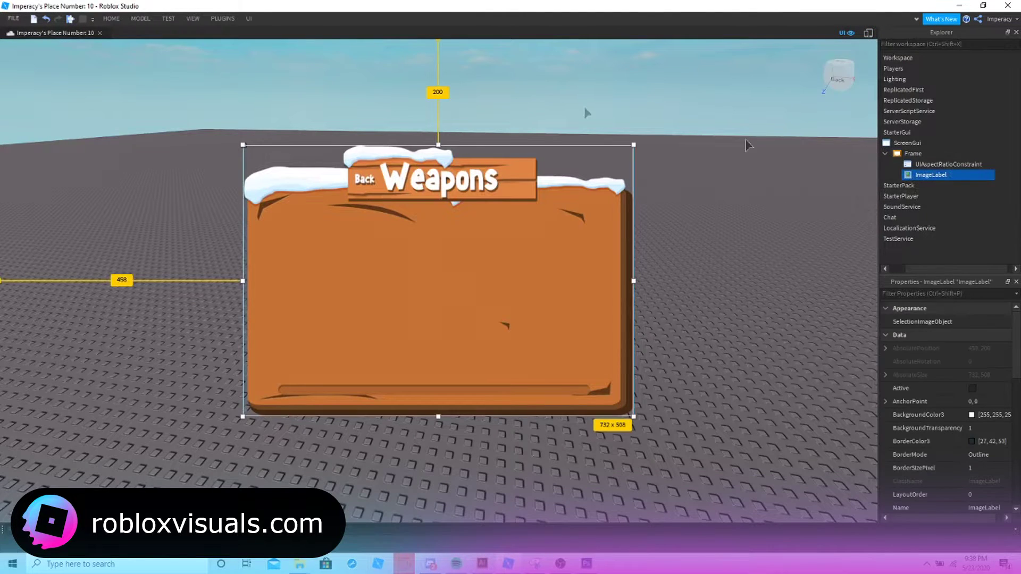
{"action": "left_click", "coordinate": [222, 19]}
{"action": "left_click", "coordinate": [500, 53]}
{"action": "left_click", "coordinate": [527, 48]}
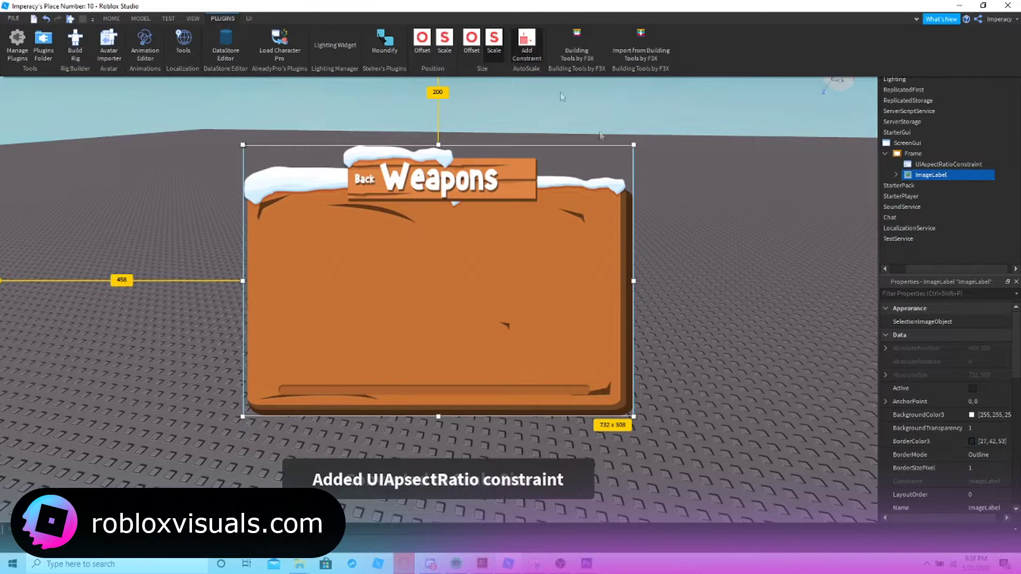
Check the Weapons panel on iPhone 4S and iPhone 6 Plus previews, then inspect its constraint.
{"action": "left_click", "coordinate": [869, 34]}
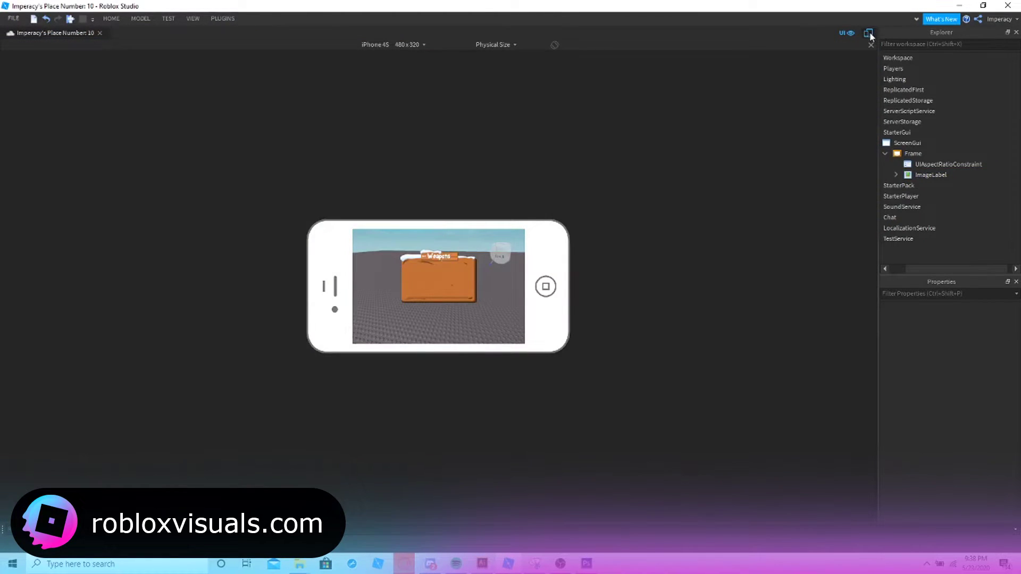
{"action": "left_click", "coordinate": [868, 34]}
{"action": "left_click", "coordinate": [868, 34]}
{"action": "left_click", "coordinate": [869, 34]}
{"action": "left_click", "coordinate": [868, 34]}
{"action": "left_click", "coordinate": [868, 33]}
{"action": "left_click", "coordinate": [869, 33]}
{"action": "left_click", "coordinate": [869, 33]}
{"action": "left_click", "coordinate": [869, 33]}
{"action": "left_click", "coordinate": [869, 33]}
{"action": "left_click", "coordinate": [869, 33]}
{"action": "left_click", "coordinate": [389, 45]}
{"action": "left_click", "coordinate": [364, 111]}
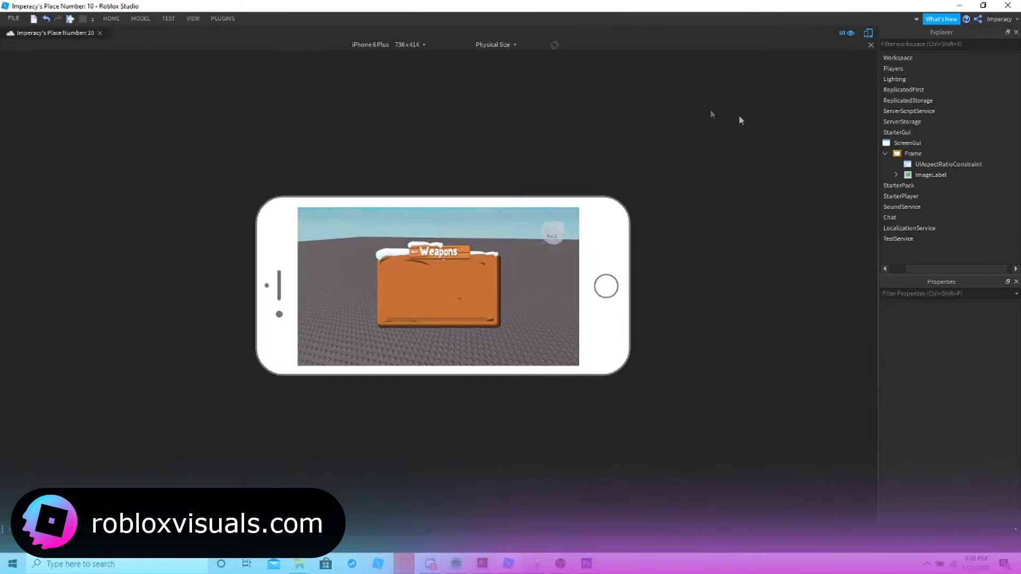
{"action": "left_click", "coordinate": [869, 34]}
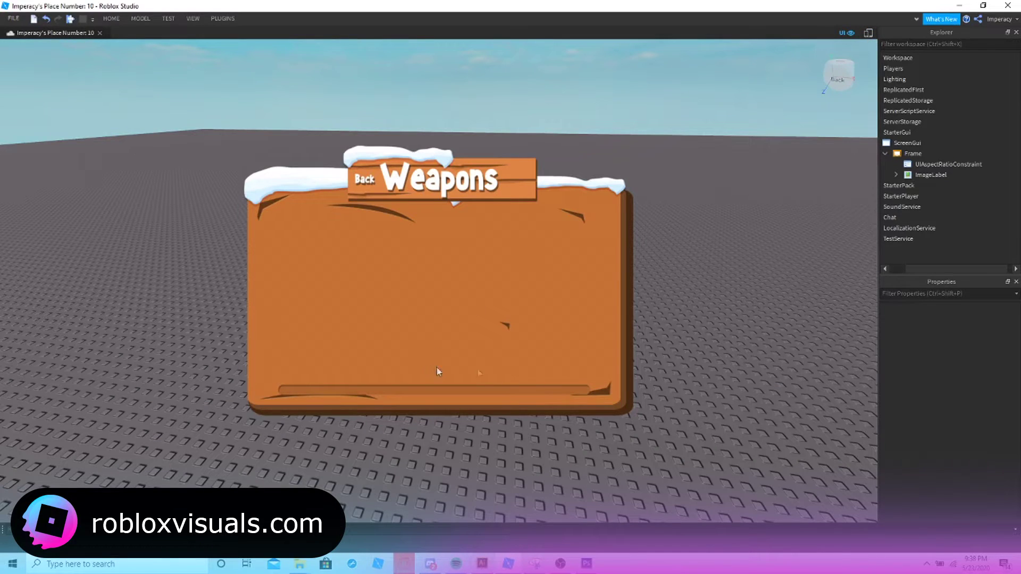
{"action": "left_click", "coordinate": [895, 174]}
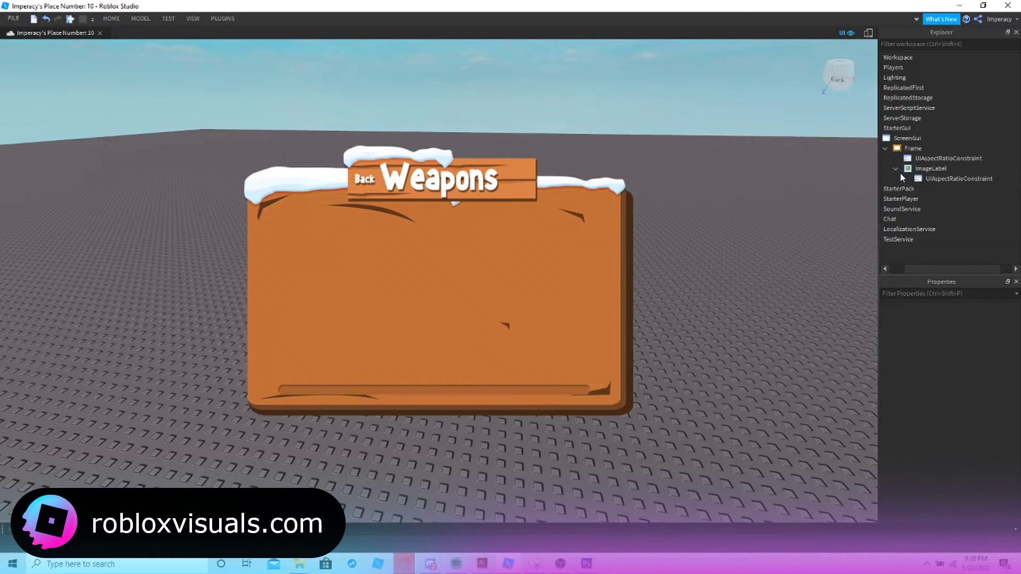
{"action": "left_click", "coordinate": [916, 170]}
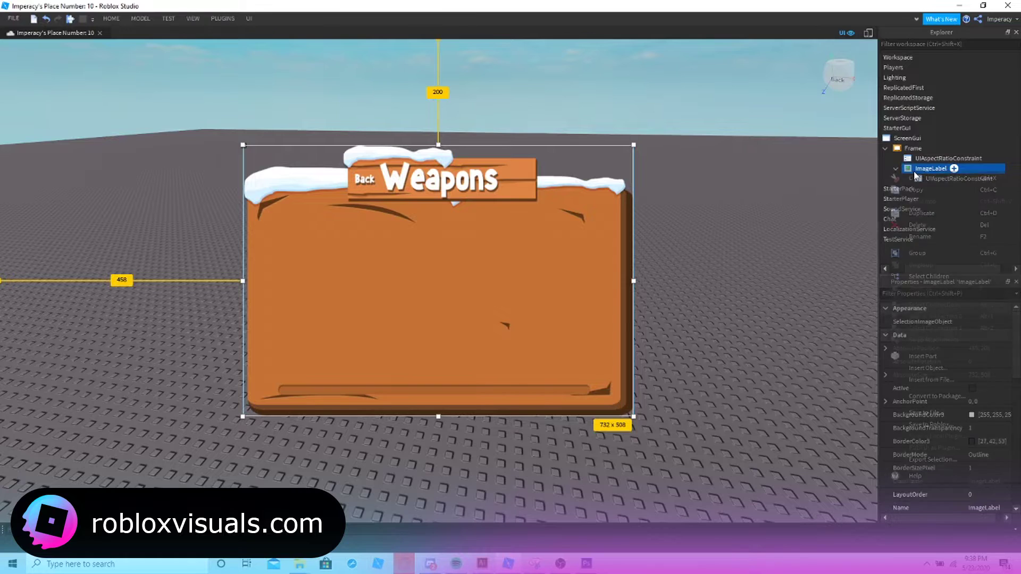
Delete the ImageLabel's UIAspectRatioConstraint.
{"action": "right_click", "coordinate": [904, 172]}
{"action": "left_click", "coordinate": [860, 155]}
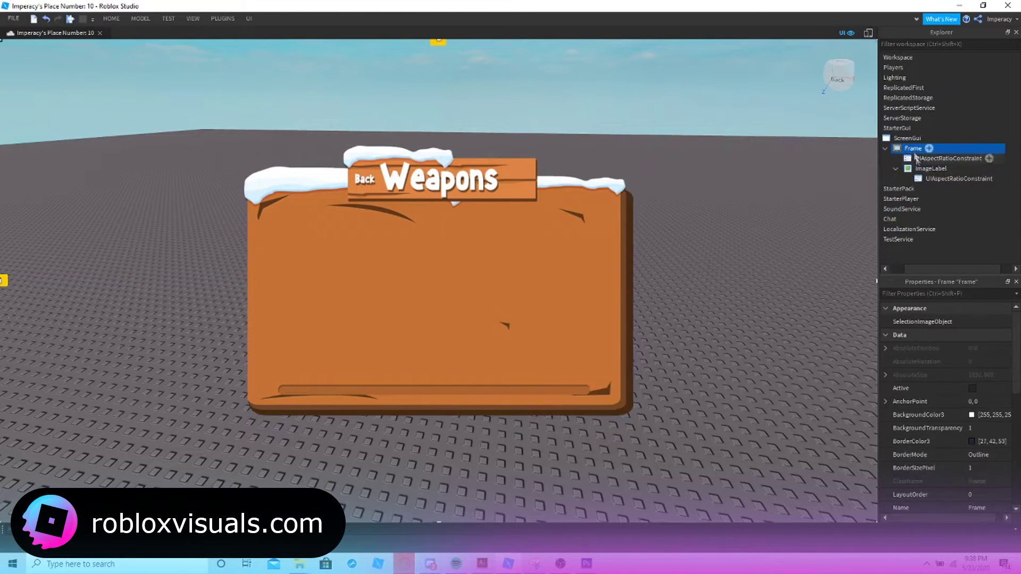
{"action": "left_click", "coordinate": [926, 179]}
{"action": "key", "text": "Delete"}
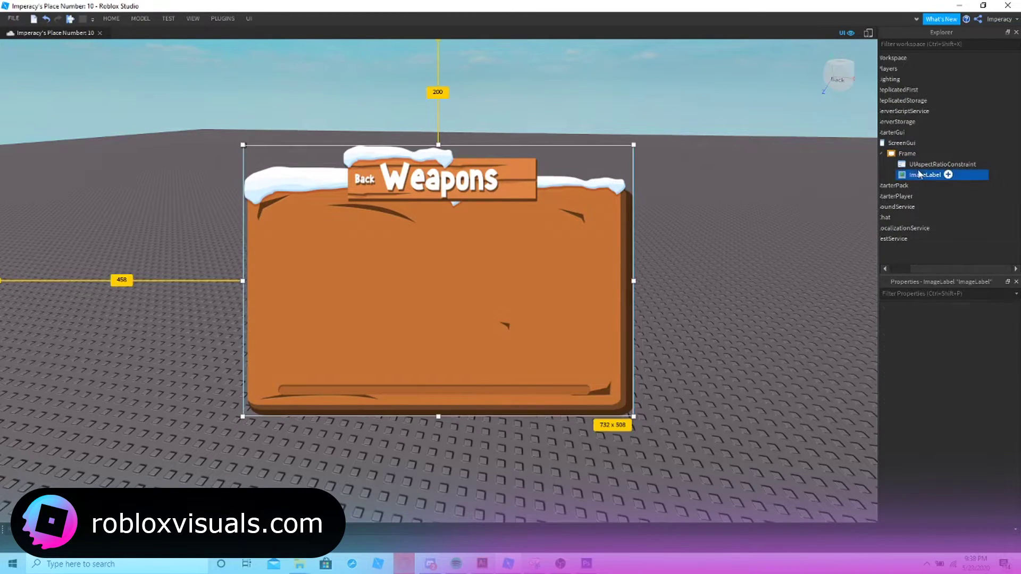
{"action": "left_click", "coordinate": [928, 175]}
Settle the Weapons board at 826 x 573 in the centre of the view.
{"action": "mouse_move", "coordinate": [632, 415]}
{"action": "left_mouse_down"}
{"action": "mouse_move", "coordinate": [674, 419]}
{"action": "mouse_move", "coordinate": [665, 433]}
{"action": "mouse_move", "coordinate": [683, 452]}
{"action": "mouse_move", "coordinate": [612, 403]}
{"action": "mouse_move", "coordinate": [617, 423]}
{"action": "mouse_move", "coordinate": [621, 401]}
{"action": "left_mouse_up"}
{"action": "key", "text": "ctrl+z"}
{"action": "left_click", "coordinate": [691, 400]}
{"action": "left_click", "coordinate": [951, 175]}
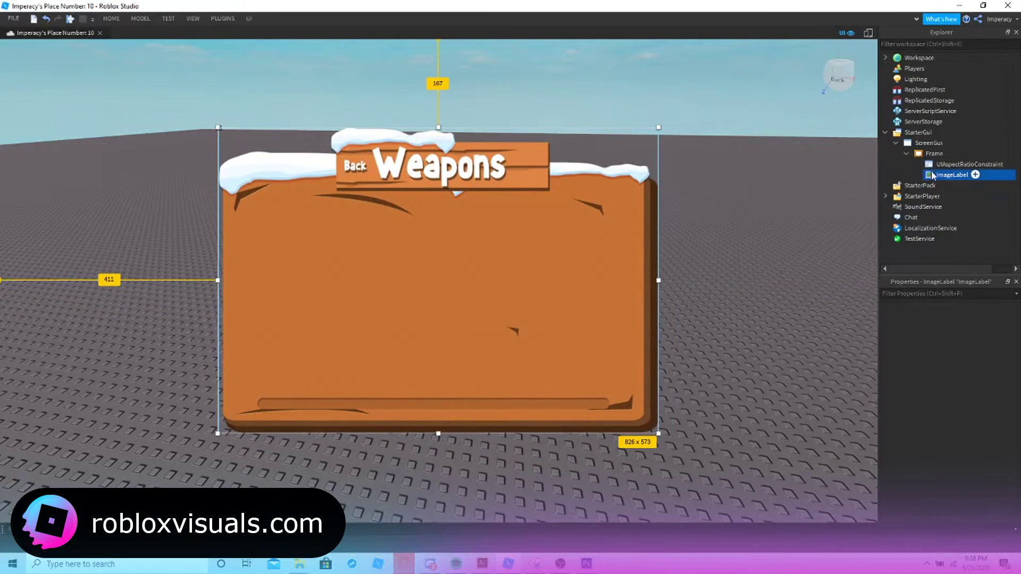
{"action": "scroll", "coordinate": [987, 407], "scroll_direction": "down", "scroll_amount": 5}
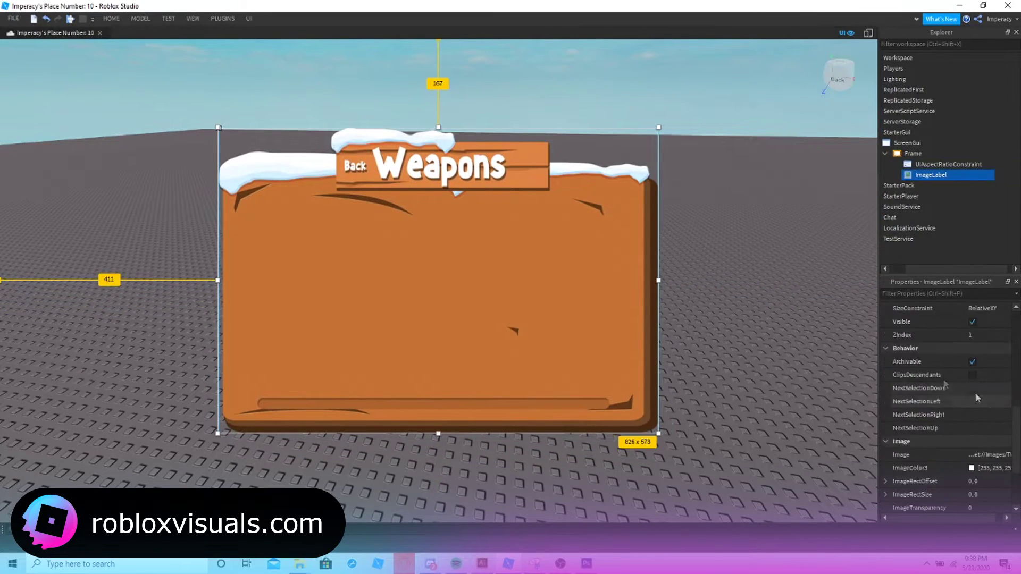
{"action": "right_click", "coordinate": [919, 174]}
Insert a new ImageLabel inside the board and move it to the board's left area.
{"action": "left_click", "coordinate": [932, 372]}
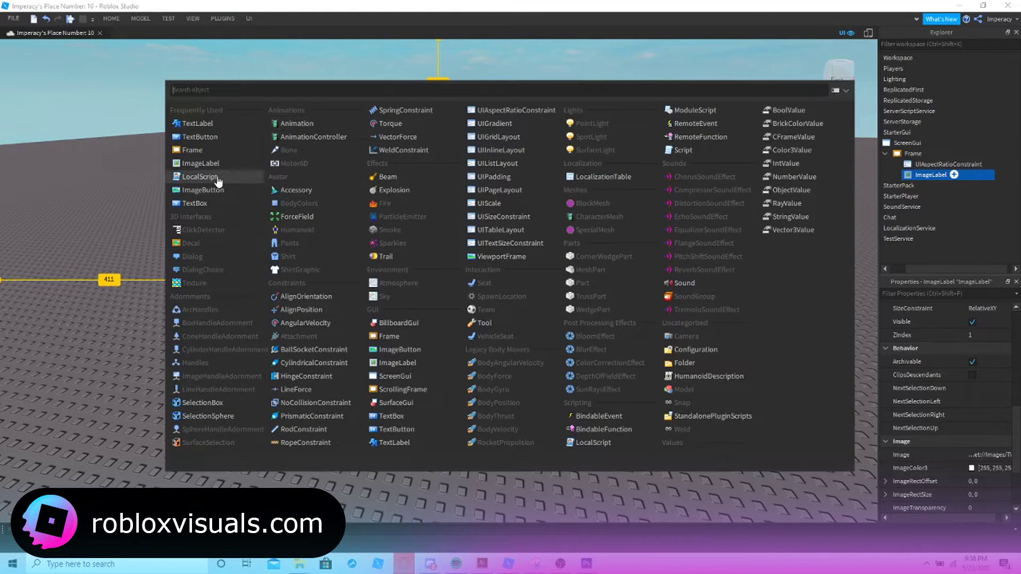
{"action": "left_click", "coordinate": [197, 163]}
{"action": "left_click_drag", "start_coordinate": [234, 162], "coordinate": [348, 372]}
{"action": "scroll", "coordinate": [946, 404], "scroll_direction": "down", "scroll_amount": 1}
Upload TV2.png as the card's image.
{"action": "left_click", "coordinate": [991, 416]}
{"action": "left_click", "coordinate": [900, 553]}
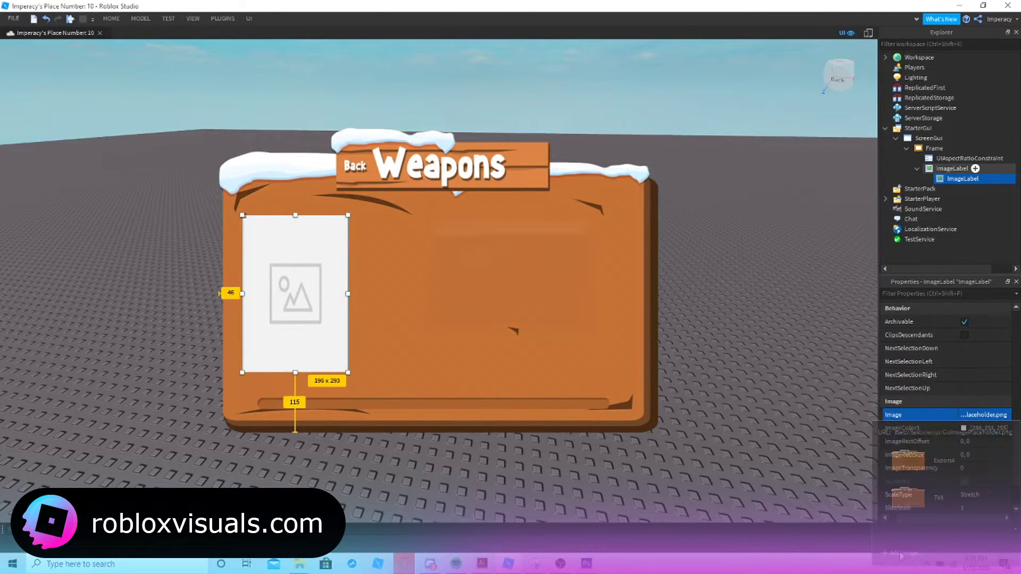
{"action": "left_click", "coordinate": [491, 257]}
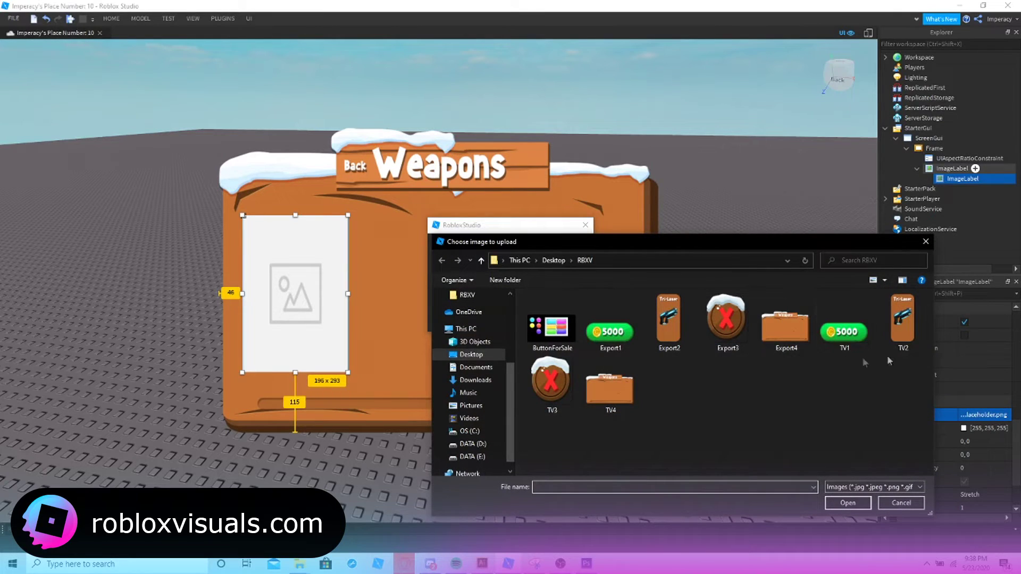
{"action": "left_click", "coordinate": [905, 336]}
{"action": "double_click", "coordinate": [905, 336]}
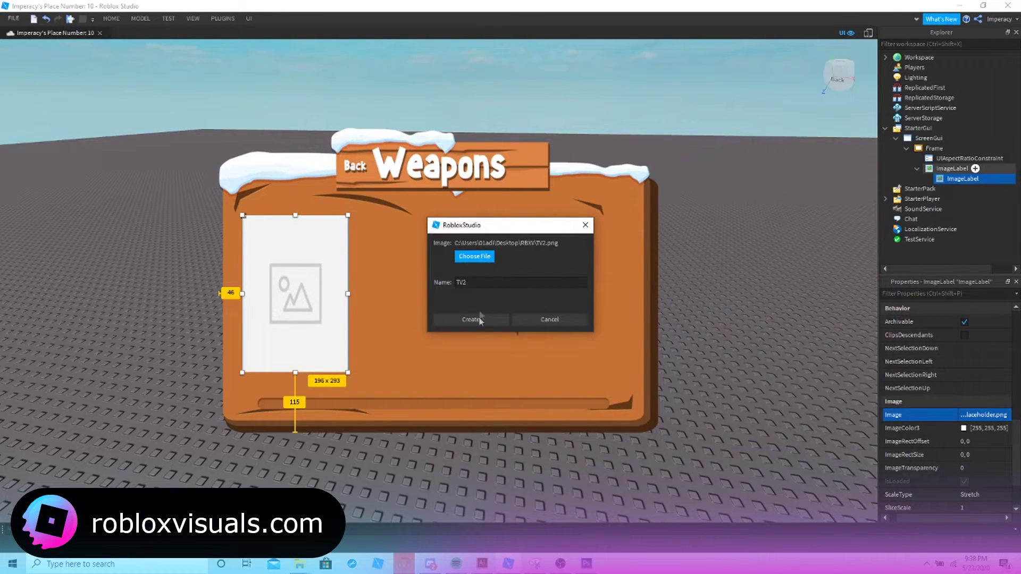
{"action": "left_click", "coordinate": [477, 318]}
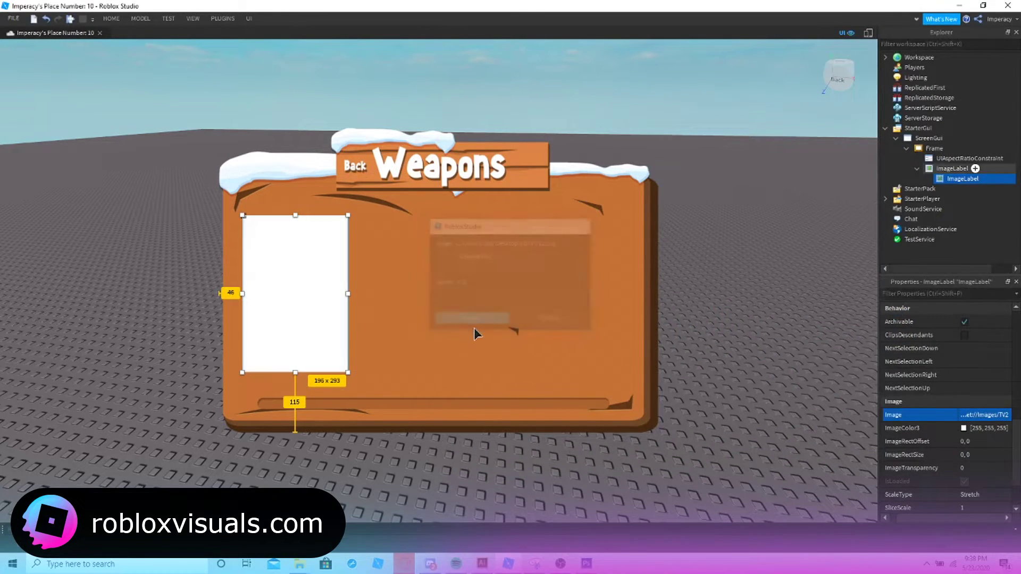
Set the card's BackgroundTransparency to 1 and size it to 171 x 293.
{"action": "scroll", "coordinate": [971, 415], "scroll_direction": "up", "scroll_amount": 3}
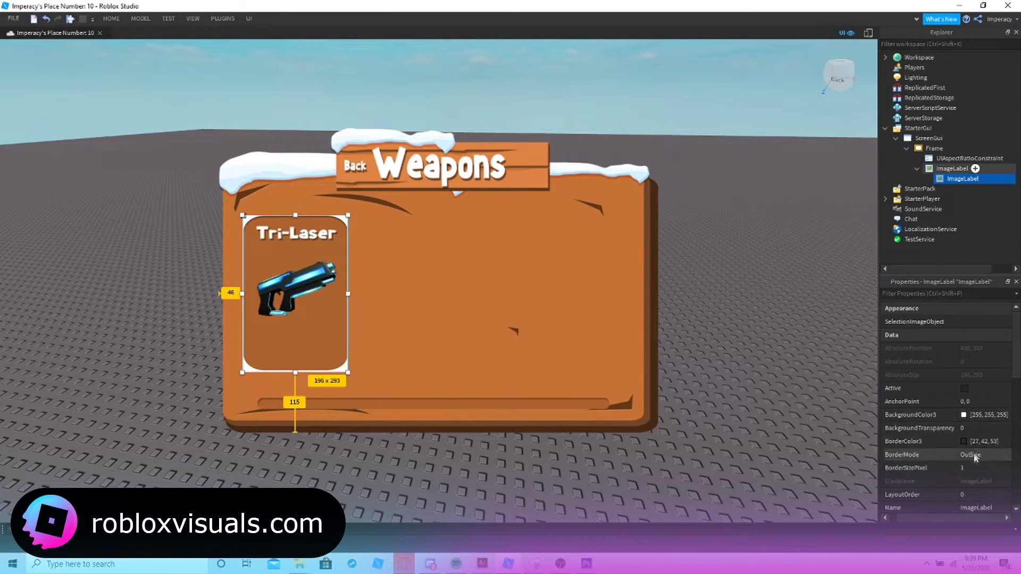
{"action": "left_click", "coordinate": [981, 430]}
{"action": "type", "text": "1"}
{"action": "key", "text": "Return"}
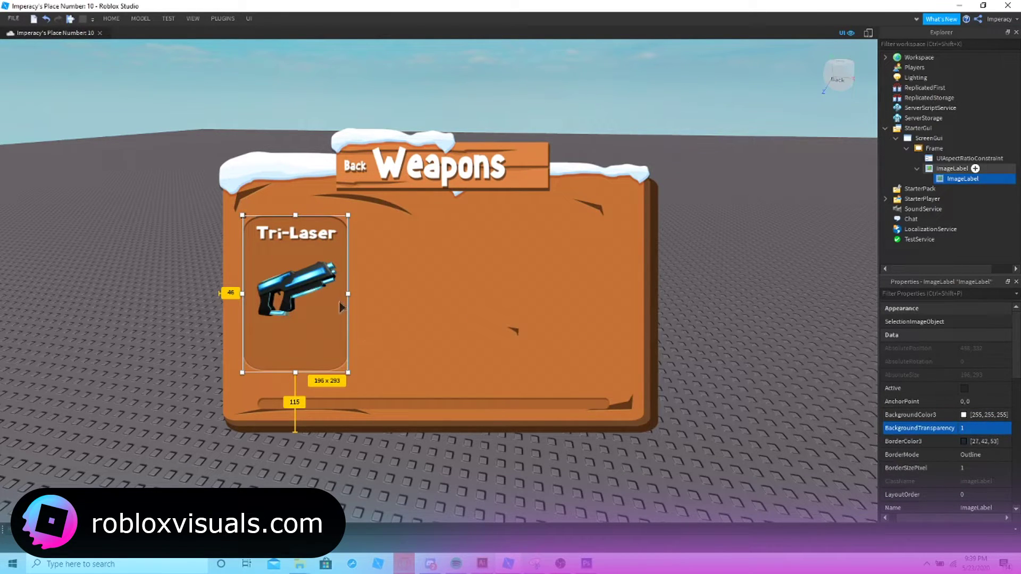
{"action": "left_click_drag", "start_coordinate": [347, 292], "coordinate": [313, 291]}
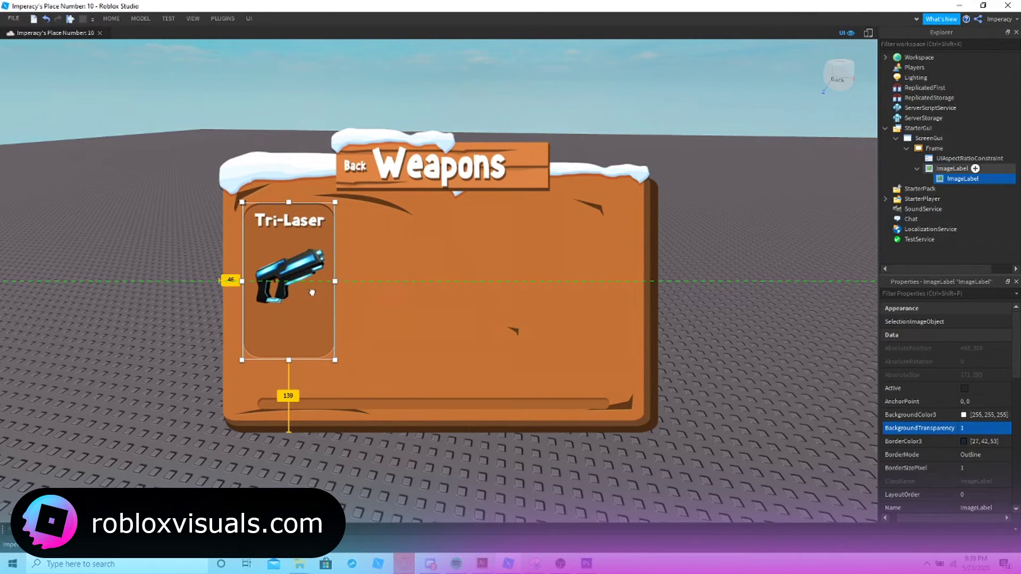
{"action": "mouse_move", "coordinate": [333, 359]}
{"action": "left_mouse_down"}
{"action": "mouse_move", "coordinate": [342, 374]}
{"action": "mouse_move", "coordinate": [337, 362]}
{"action": "left_mouse_up"}
{"action": "left_click", "coordinate": [941, 168]}
{"action": "right_click", "coordinate": [914, 169]}
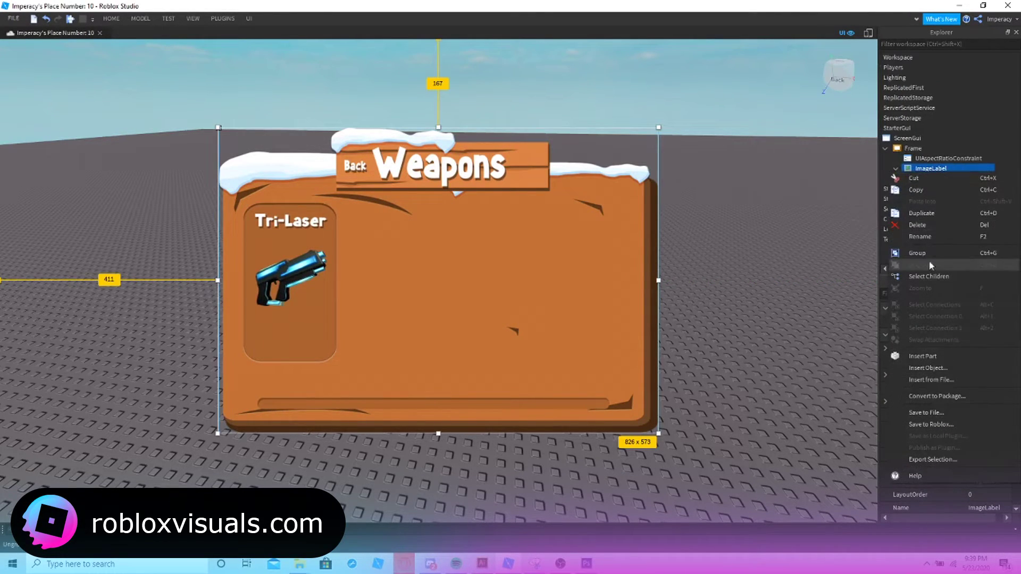
{"action": "left_click", "coordinate": [927, 235]}
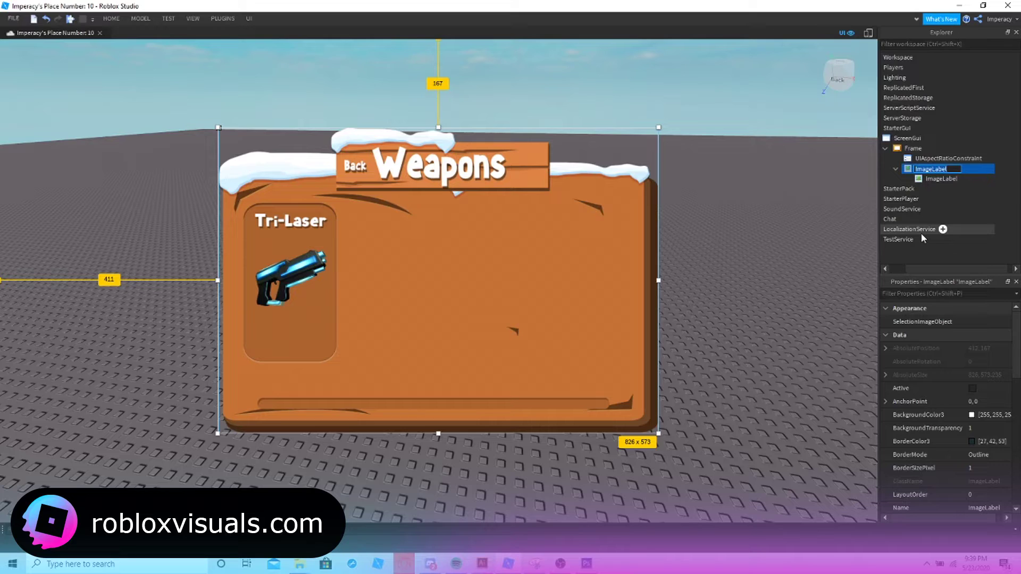
Rename the board WeaponsFrame and the card Selection, then duplicate the Selection card.
{"action": "type", "text": "WeaponsFrame"}
{"action": "key", "text": "Return"}
{"action": "left_click", "coordinate": [940, 179]}
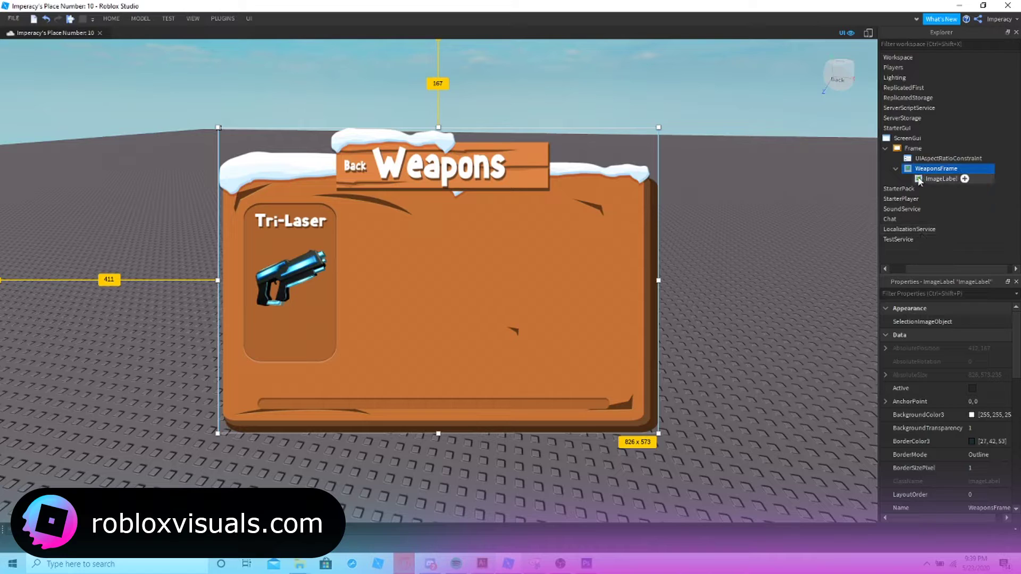
{"action": "right_click", "coordinate": [939, 179]}
{"action": "left_click", "coordinate": [932, 238]}
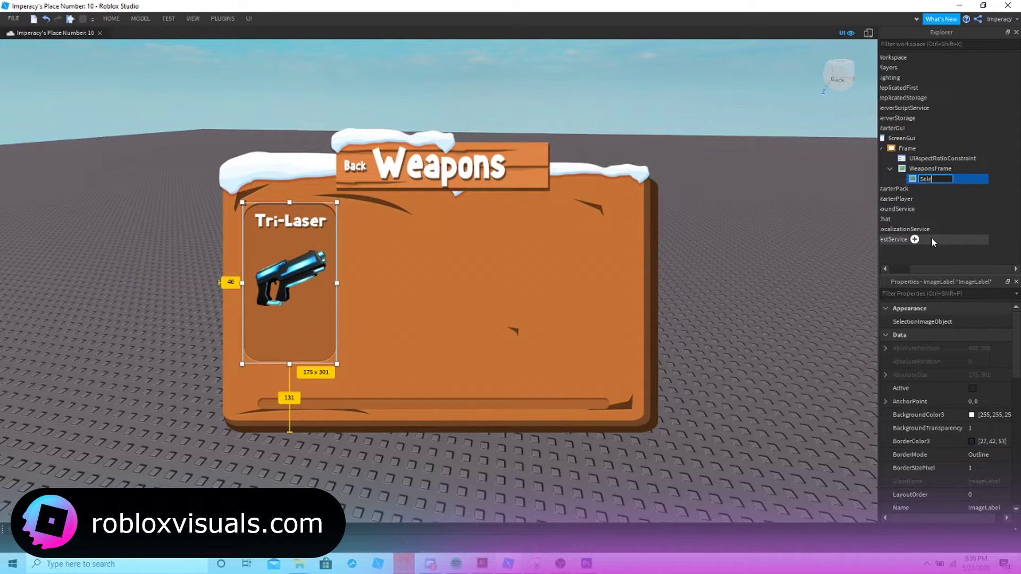
{"action": "type", "text": "Selection"}
{"action": "key", "text": "Return"}
{"action": "key", "text": "ctrl+d"}
{"action": "key", "text": "ctrl+d"}
{"action": "key", "text": "ctrl+d"}
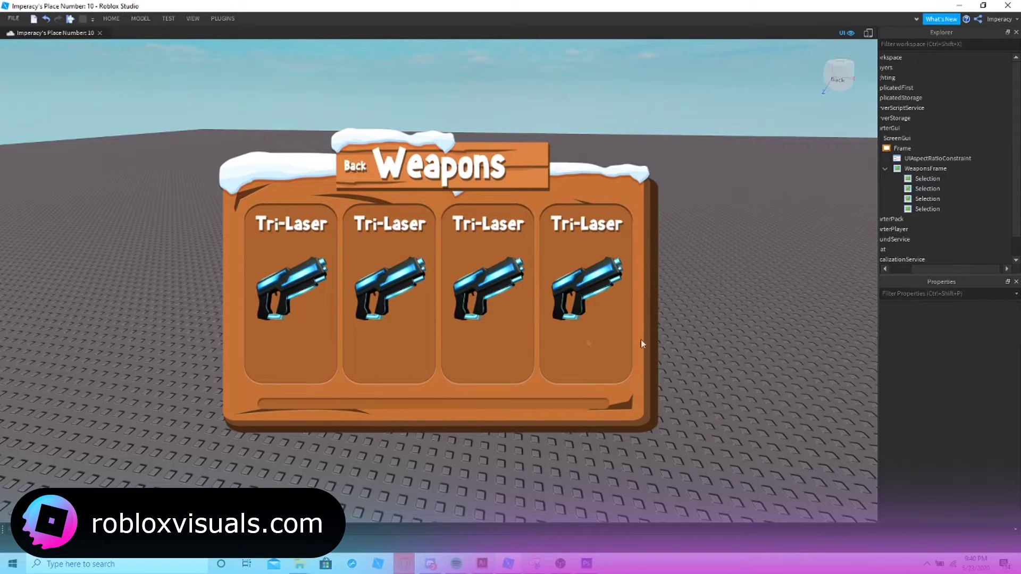
Select the first Tri-Laser card in the Explorer.
{"action": "left_click", "coordinate": [926, 179]}
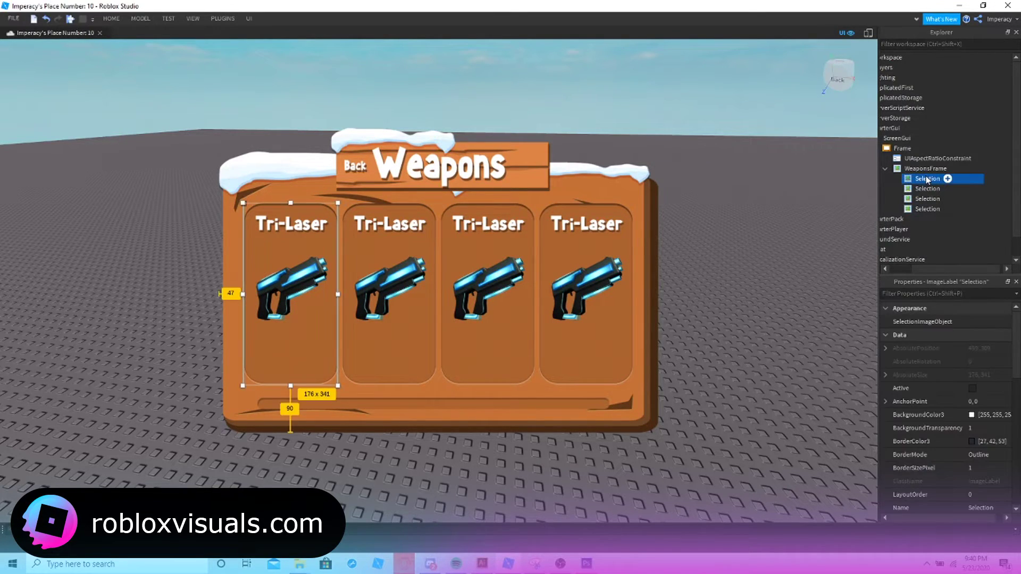
{"action": "left_click", "coordinate": [927, 372]}
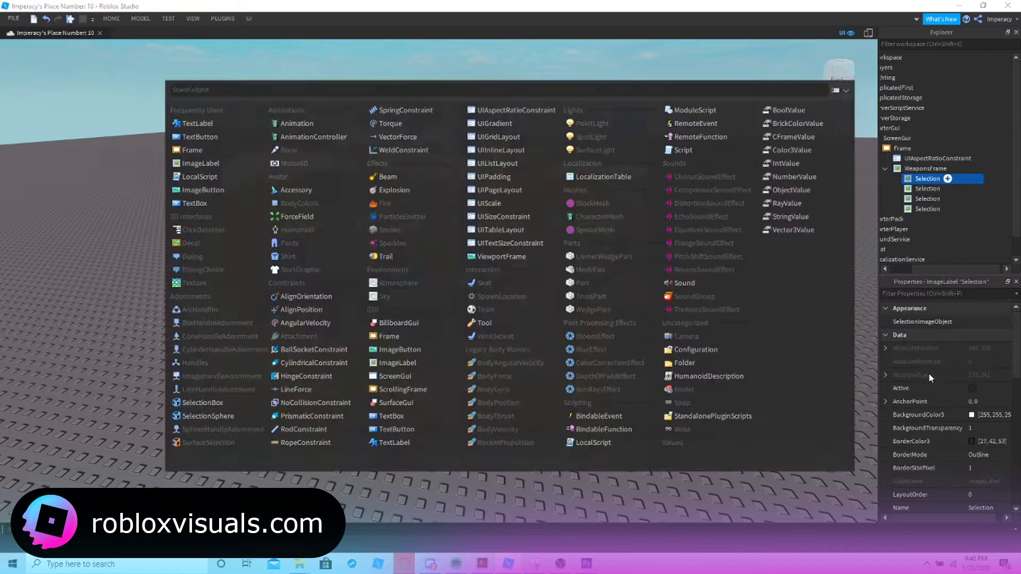
{"action": "left_click", "coordinate": [660, 480]}
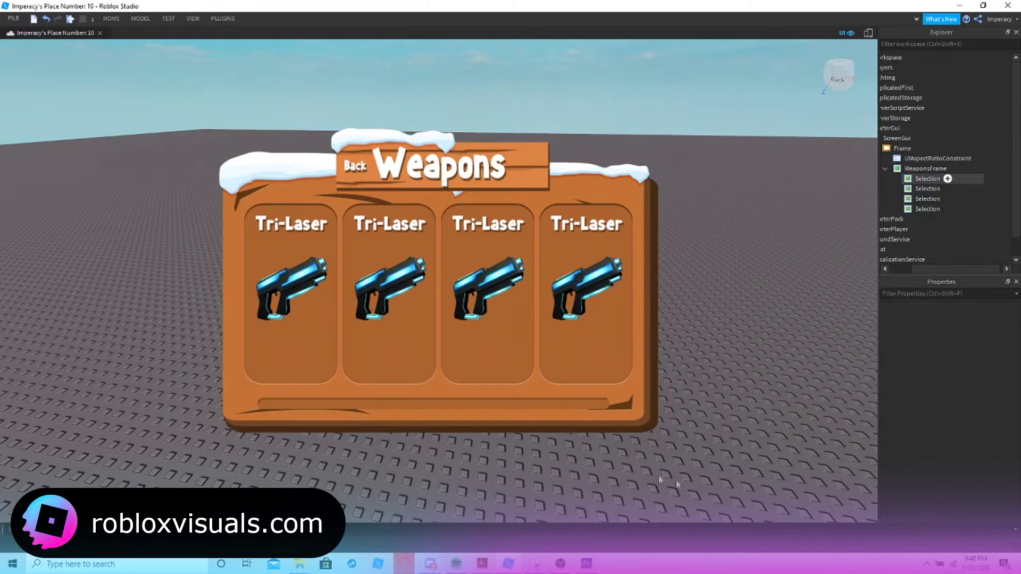
{"action": "left_click", "coordinate": [925, 179]}
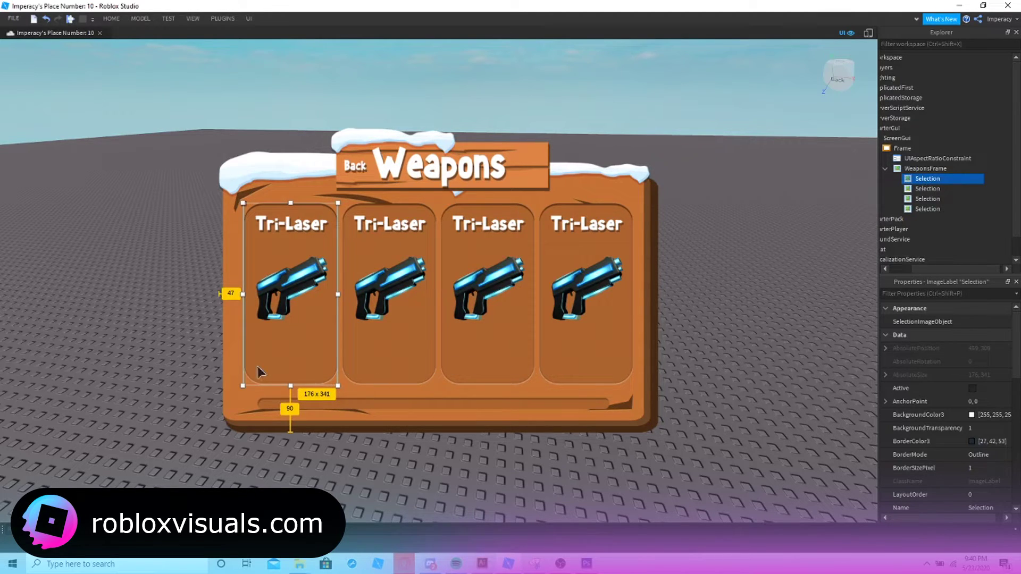
{"action": "left_click", "coordinate": [195, 358]}
{"action": "left_click", "coordinate": [928, 179]}
{"action": "left_click", "coordinate": [924, 189]}
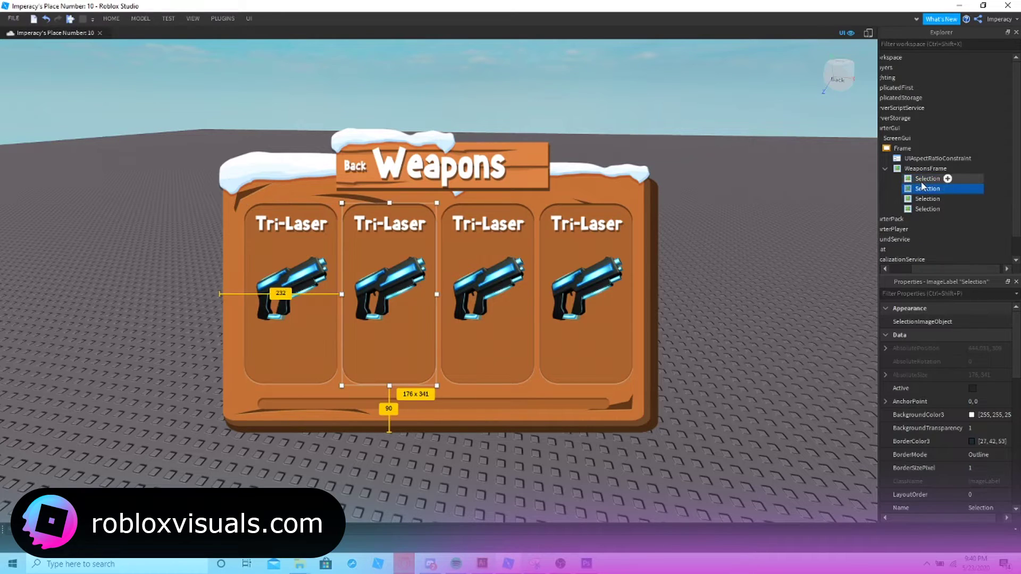
{"action": "left_click", "coordinate": [921, 180]}
Insert an ImageButton into the first card and move it to the card's bottom.
{"action": "right_click", "coordinate": [920, 181]}
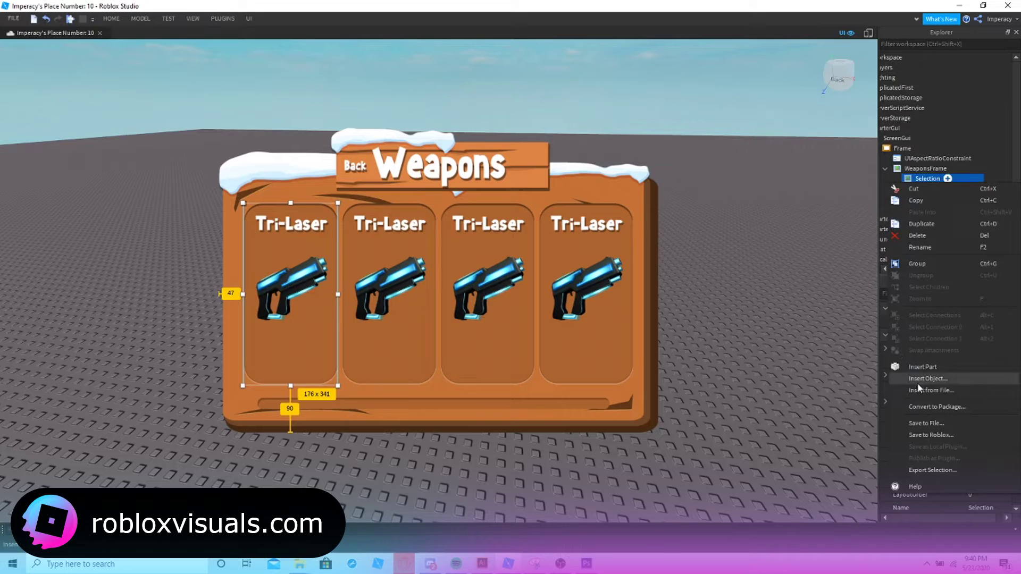
{"action": "left_click", "coordinate": [784, 372]}
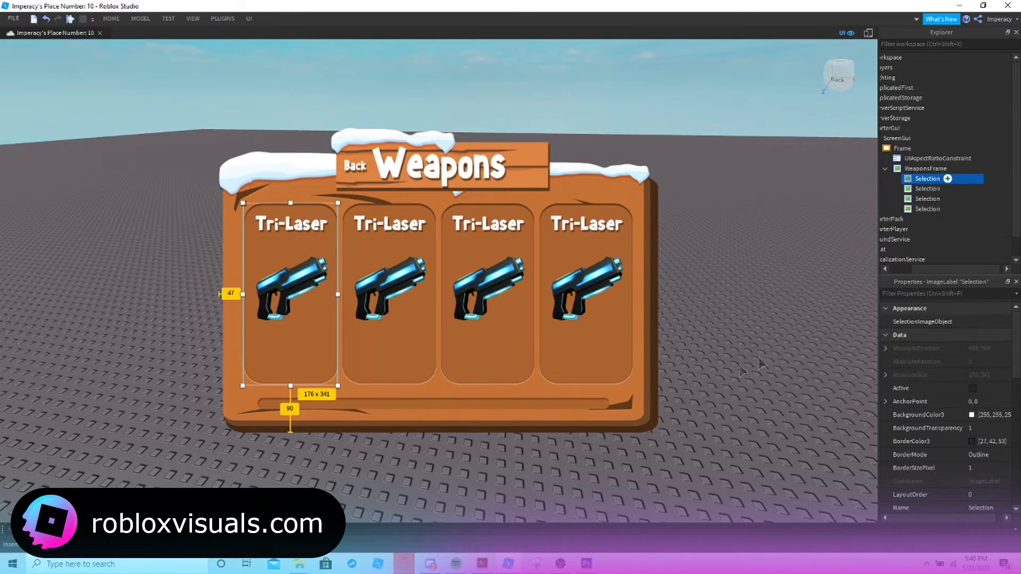
{"action": "right_click", "coordinate": [925, 182]}
{"action": "left_click", "coordinate": [928, 373]}
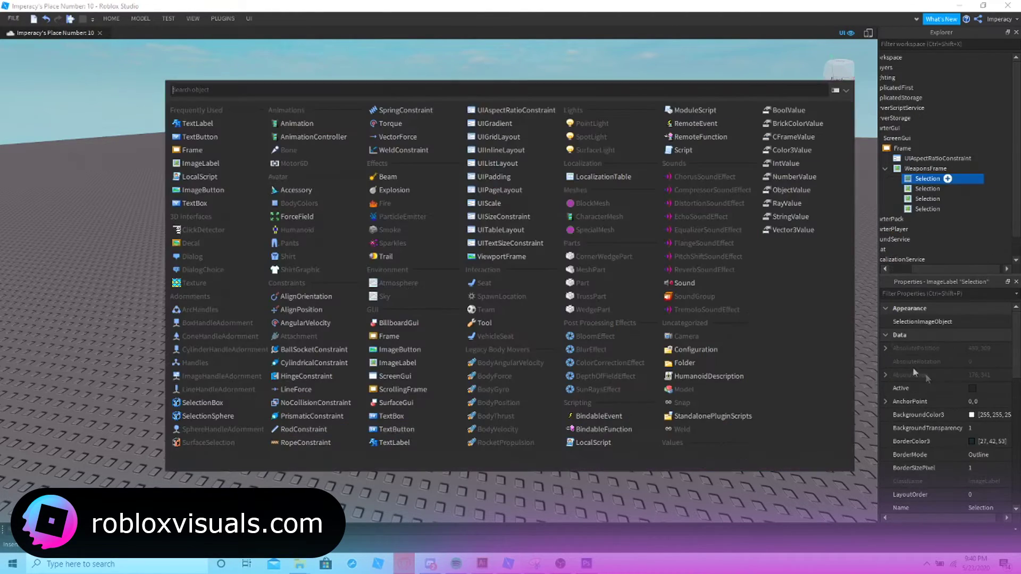
{"action": "left_click", "coordinate": [203, 190]}
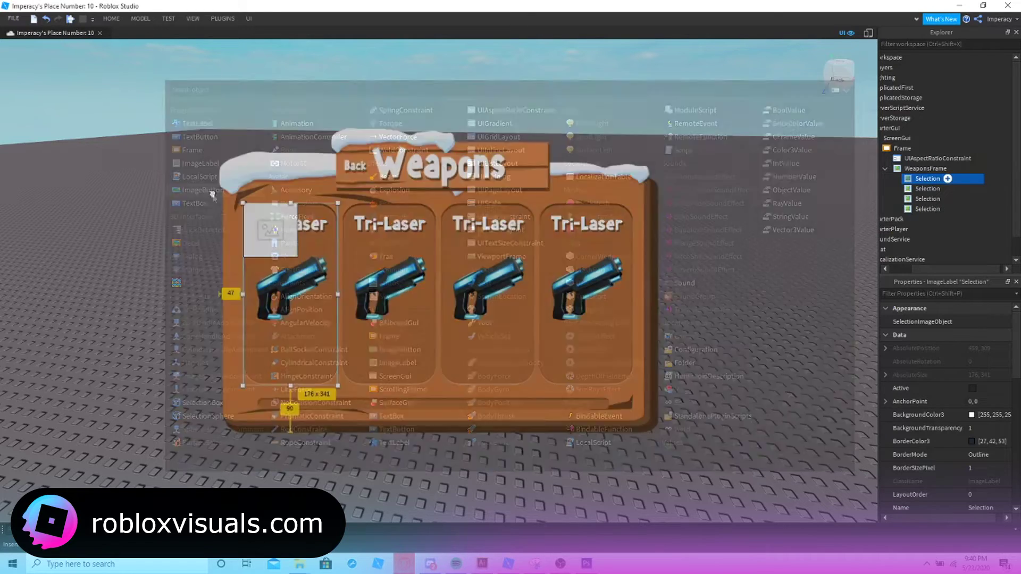
{"action": "left_click_drag", "start_coordinate": [279, 254], "coordinate": [288, 375]}
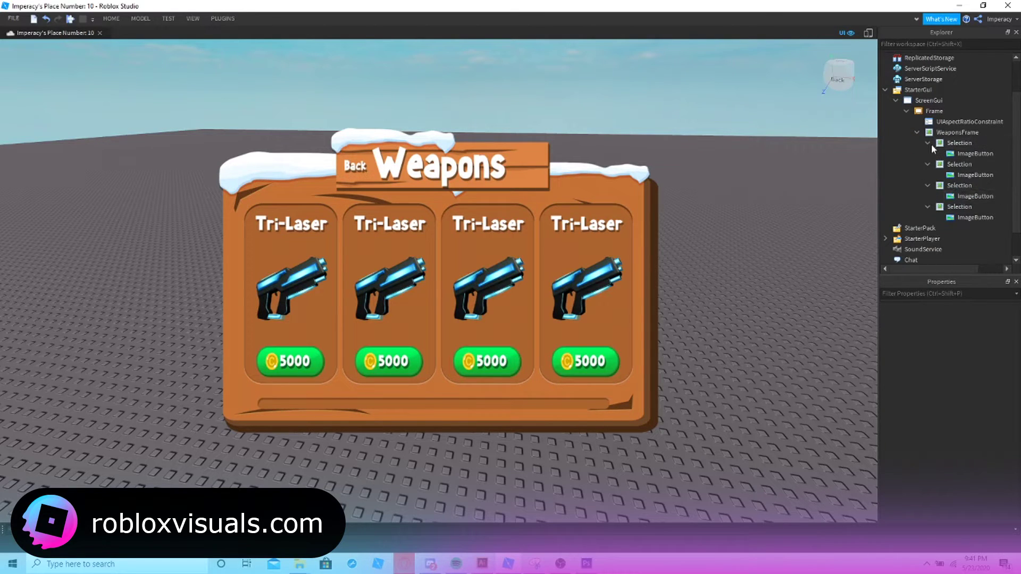
Collapse the four cards in the Explorer and select WeaponsFrame.
{"action": "left_click", "coordinate": [928, 143]}
{"action": "left_click", "coordinate": [927, 153]}
{"action": "left_click", "coordinate": [927, 163]}
{"action": "left_click", "coordinate": [928, 174]}
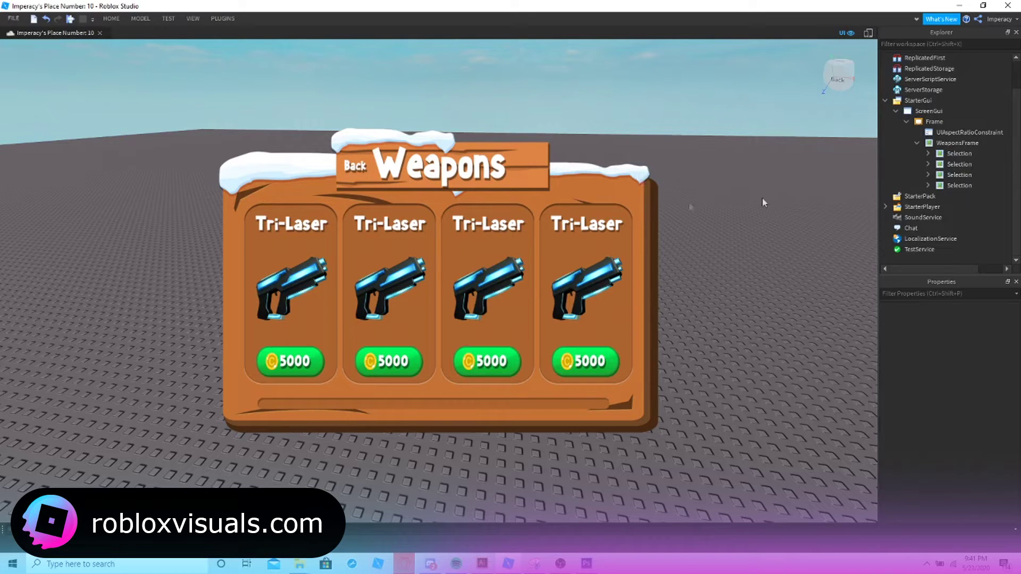
{"action": "left_click", "coordinate": [946, 143]}
Insert an ImageButton under WeaponsFrame with BackgroundTransparency 1.
{"action": "right_click", "coordinate": [945, 144]}
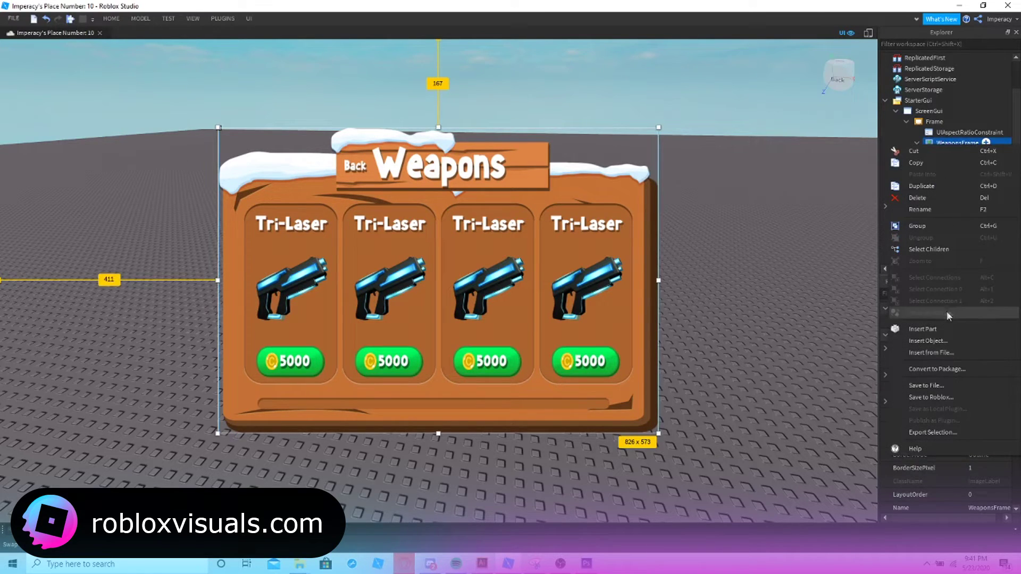
{"action": "left_click", "coordinate": [942, 340]}
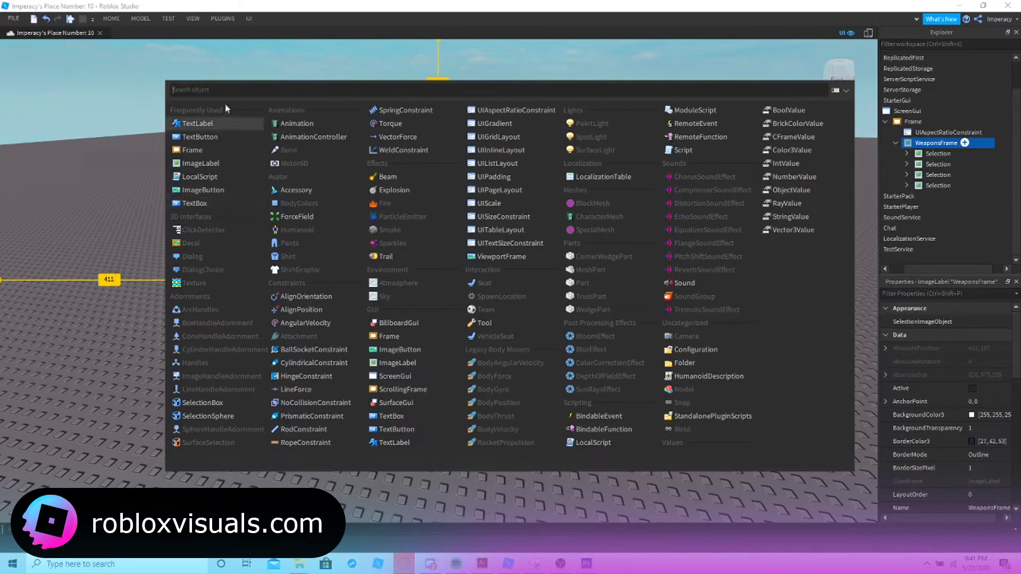
{"action": "left_click", "coordinate": [202, 190]}
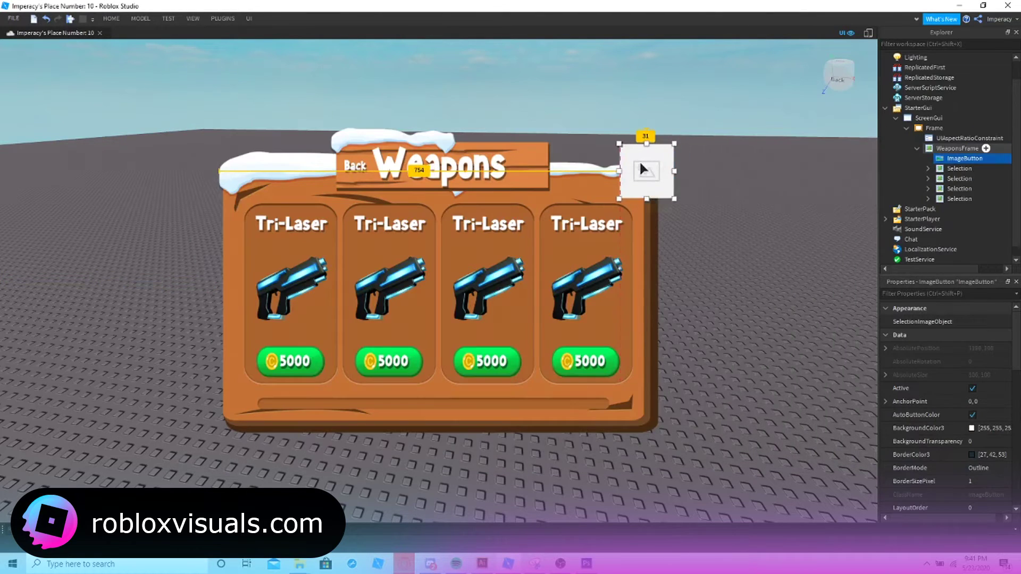
{"action": "left_click", "coordinate": [989, 442]}
{"action": "type", "text": "1"}
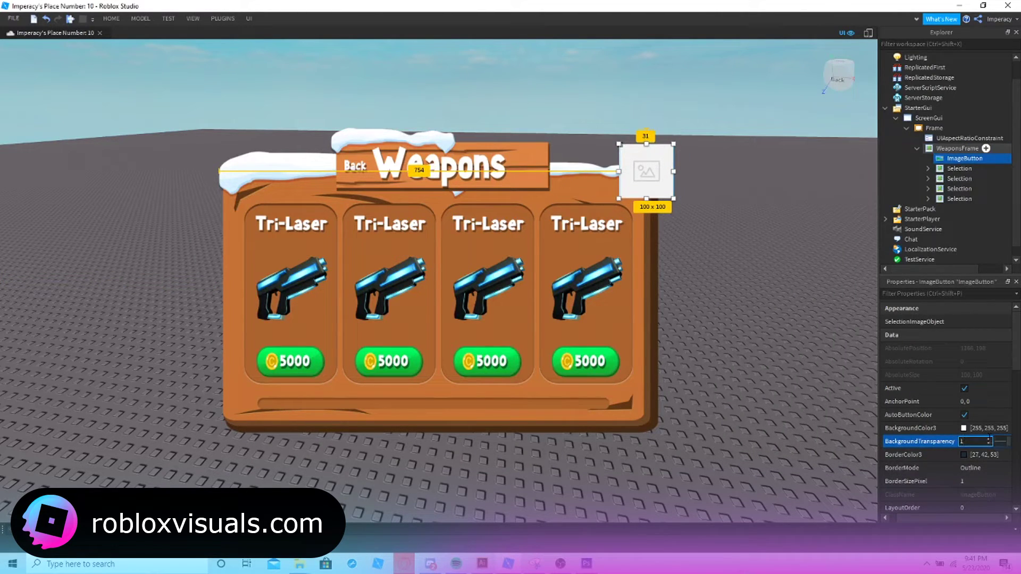
{"action": "scroll", "coordinate": [971, 445], "scroll_direction": "down", "scroll_amount": 5}
Upload TV3.png as the button's red X image.
{"action": "left_click", "coordinate": [984, 348]}
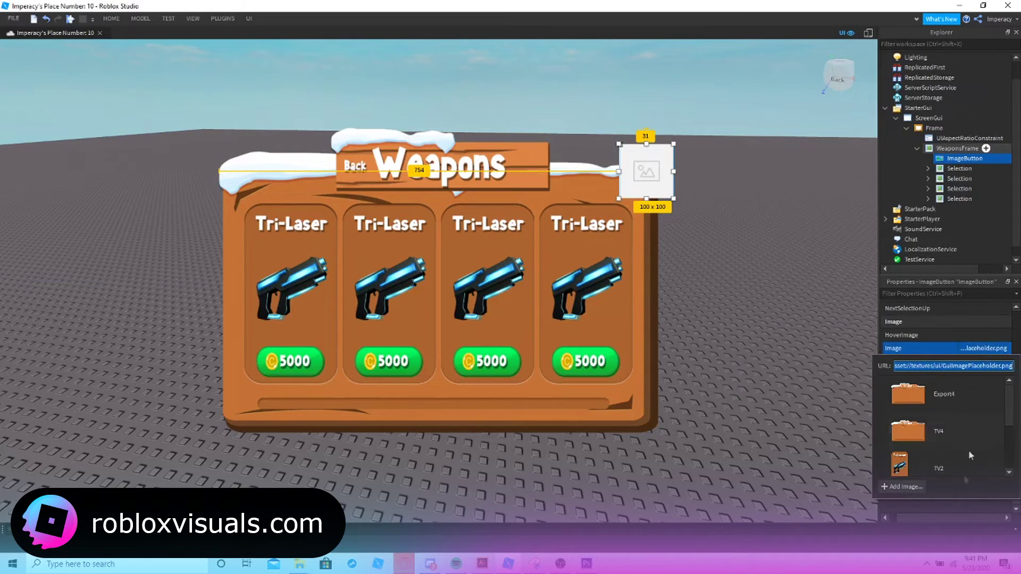
{"action": "left_click", "coordinate": [902, 486]}
{"action": "left_click", "coordinate": [474, 260]}
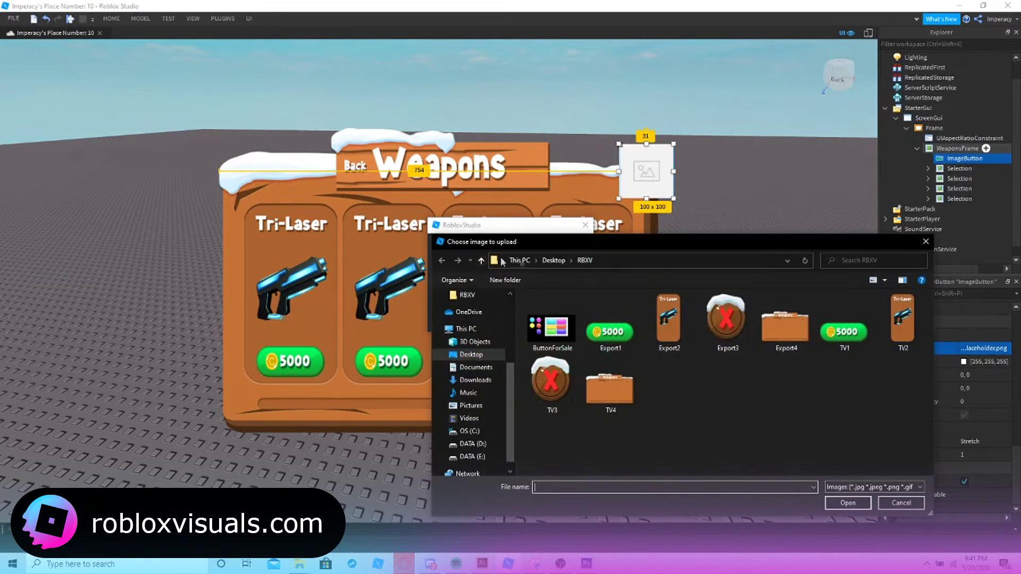
{"action": "double_click", "coordinate": [552, 380]}
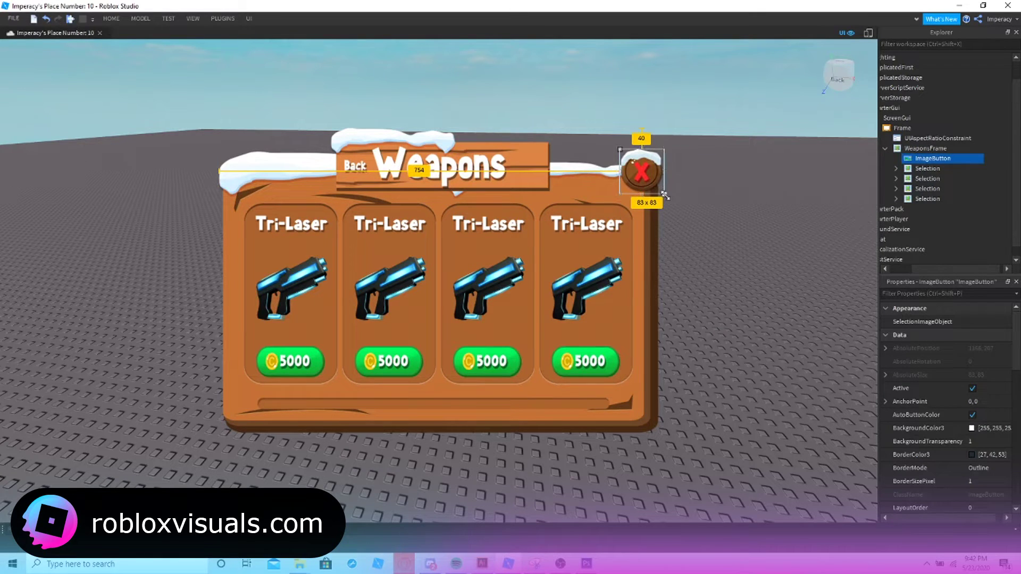
Resize the red X button to about 96x96 and place it on the panel's top-right corner.
{"action": "left_click_drag", "start_coordinate": [664, 196], "coordinate": [859, 392]}
{"action": "left_click_drag", "start_coordinate": [798, 295], "coordinate": [266, 194]}
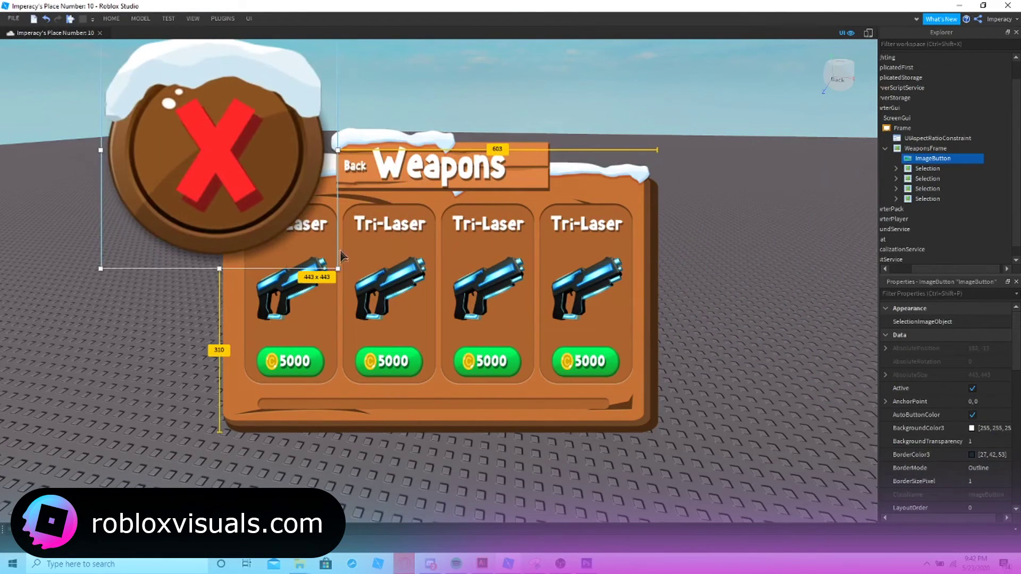
{"action": "left_click_drag", "start_coordinate": [338, 269], "coordinate": [196, 130]}
{"action": "left_click_drag", "start_coordinate": [154, 98], "coordinate": [279, 213]}
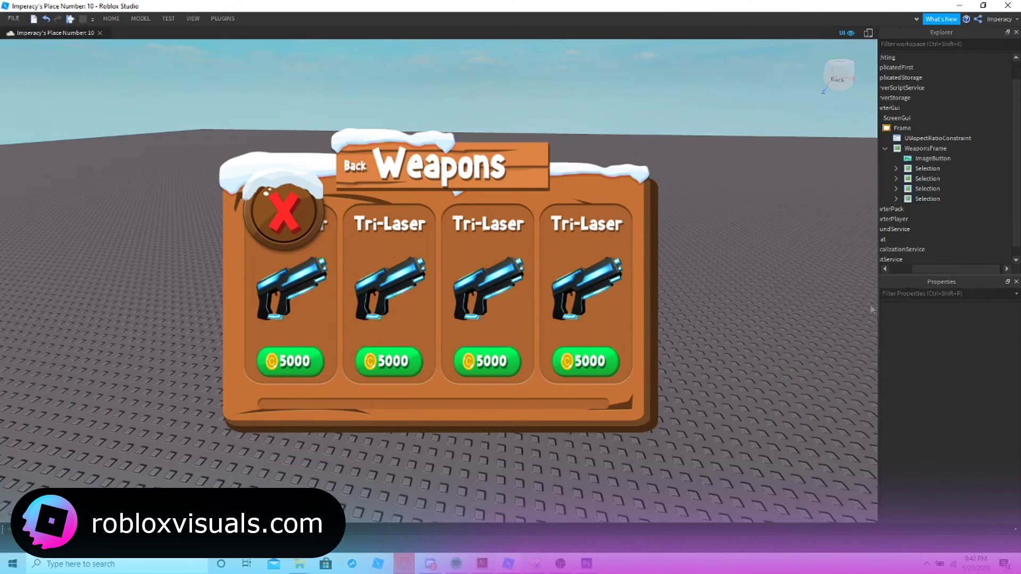
{"action": "left_click", "coordinate": [933, 158]}
{"action": "left_click_drag", "start_coordinate": [299, 210], "coordinate": [243, 431]}
{"action": "left_click_drag", "start_coordinate": [264, 473], "coordinate": [688, 199]}
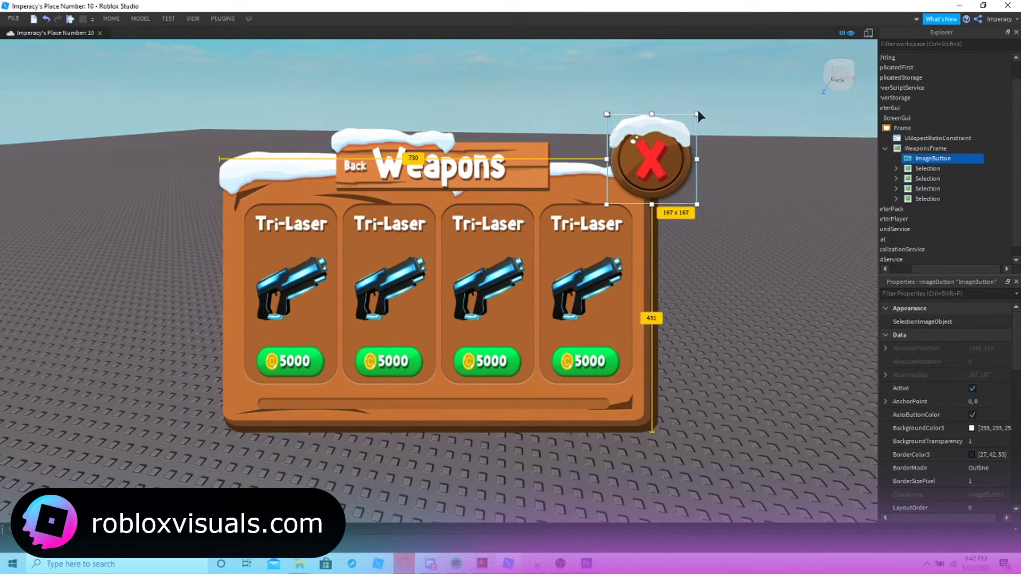
{"action": "left_click_drag", "start_coordinate": [697, 113], "coordinate": [658, 151]}
{"action": "mouse_move", "coordinate": [637, 184]}
{"action": "left_mouse_down"}
{"action": "mouse_move", "coordinate": [650, 175]}
{"action": "mouse_move", "coordinate": [651, 184]}
{"action": "left_mouse_up"}
{"action": "left_click", "coordinate": [728, 184]}
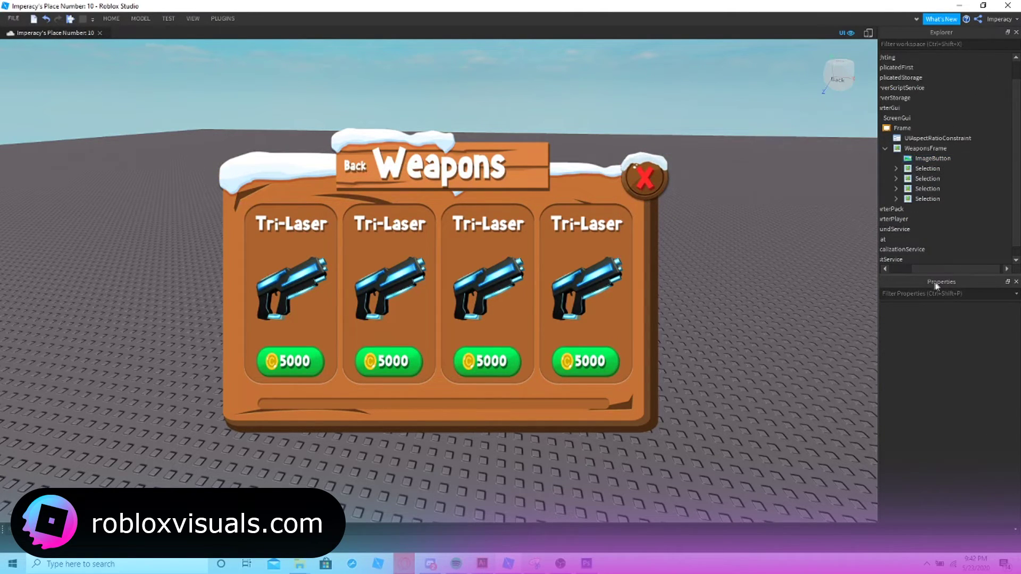
{"action": "left_click", "coordinate": [932, 158]}
Rename the ImageButton to Close.
{"action": "right_click", "coordinate": [933, 158]}
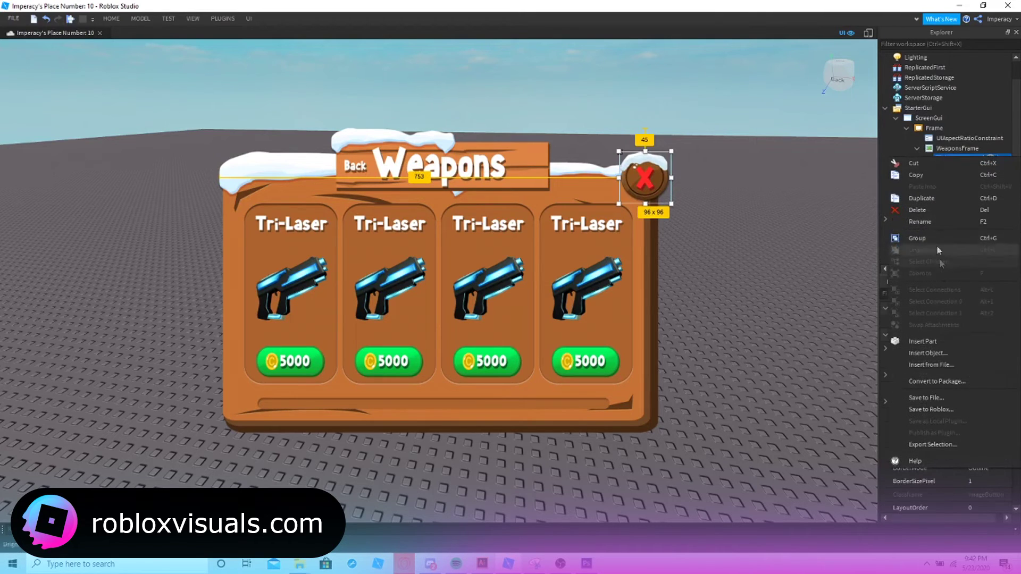
{"action": "left_click", "coordinate": [919, 222]}
{"action": "type", "text": "Close"}
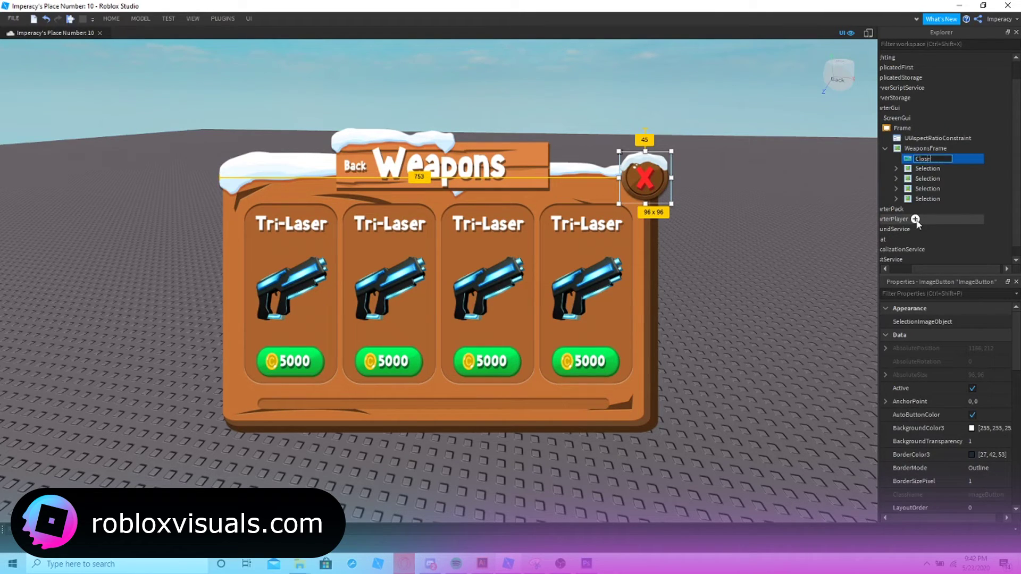
Convert WeaponsFrame and all its cards and buttons to scale sizing with UIAspectRatioConstraints.
{"action": "left_click", "coordinate": [925, 148]}
{"action": "scroll", "coordinate": [917, 186], "scroll_direction": "left", "scroll_amount": 2}
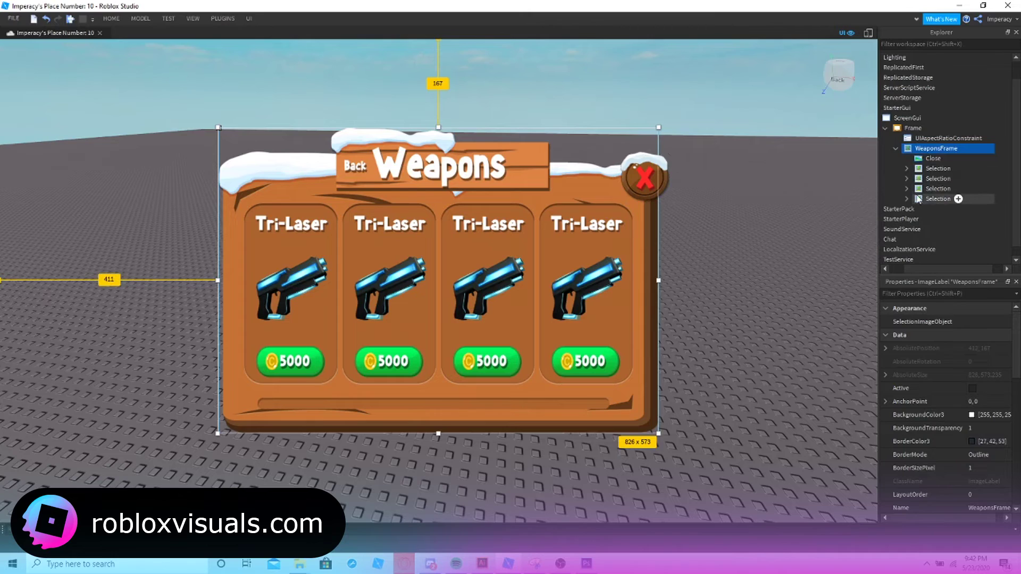
{"action": "left_click", "coordinate": [907, 199]}
{"action": "left_click", "coordinate": [907, 189]}
{"action": "left_click", "coordinate": [907, 179]}
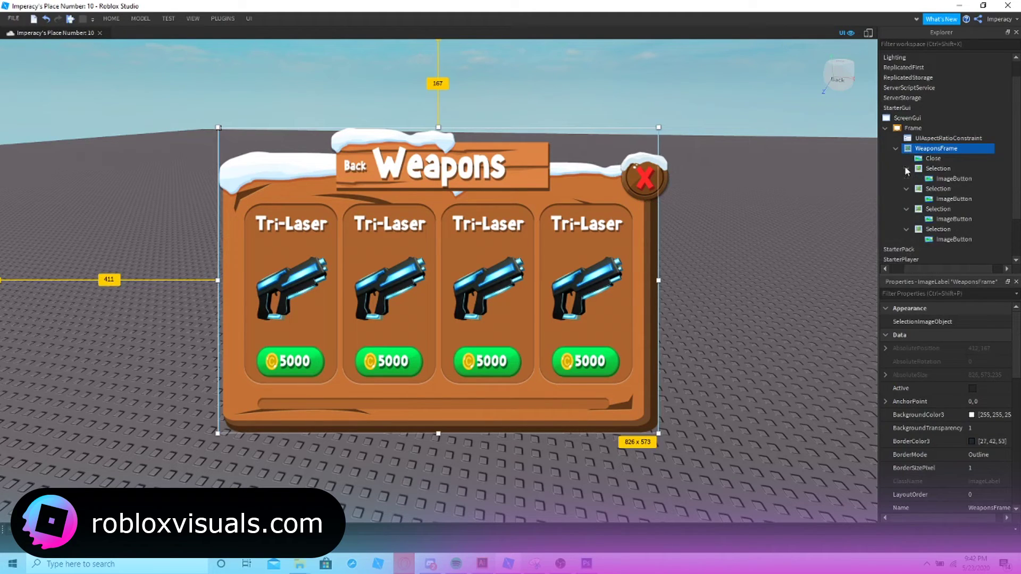
{"action": "left_click", "coordinate": [906, 168]}
{"action": "left_click", "coordinate": [954, 239], "text": "shift"}
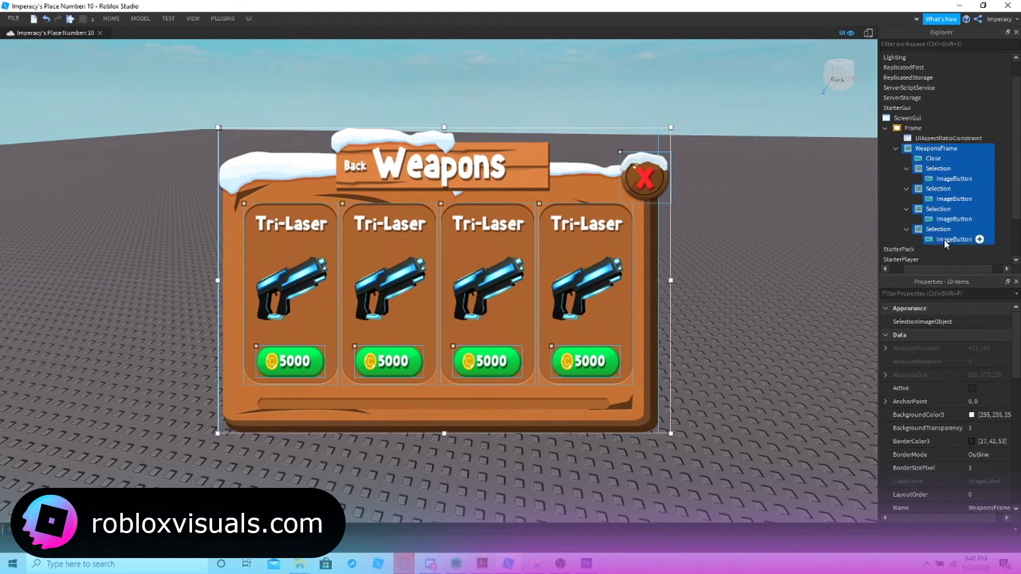
{"action": "left_click", "coordinate": [228, 19]}
{"action": "left_click", "coordinate": [494, 46]}
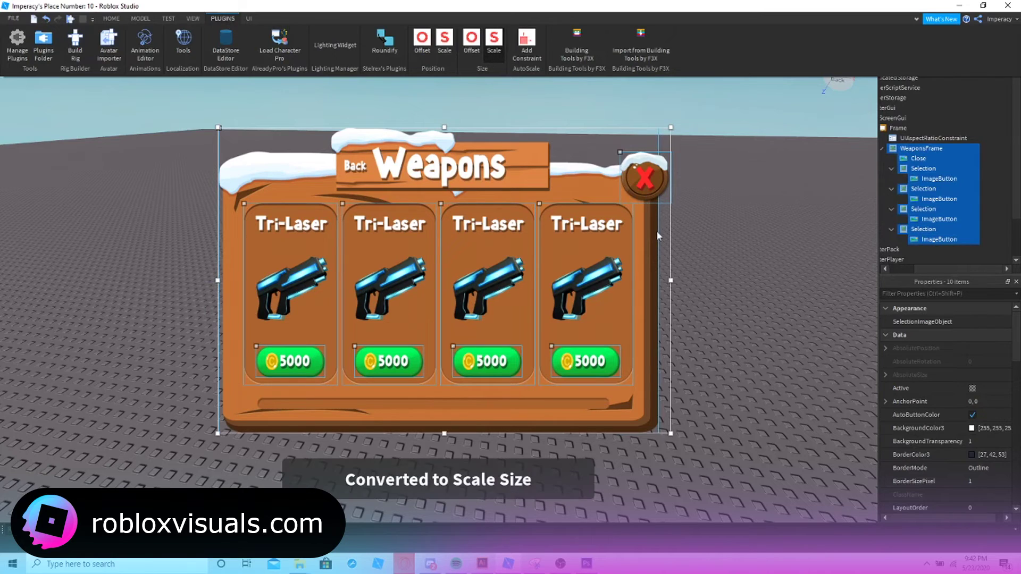
{"action": "left_click", "coordinate": [535, 53]}
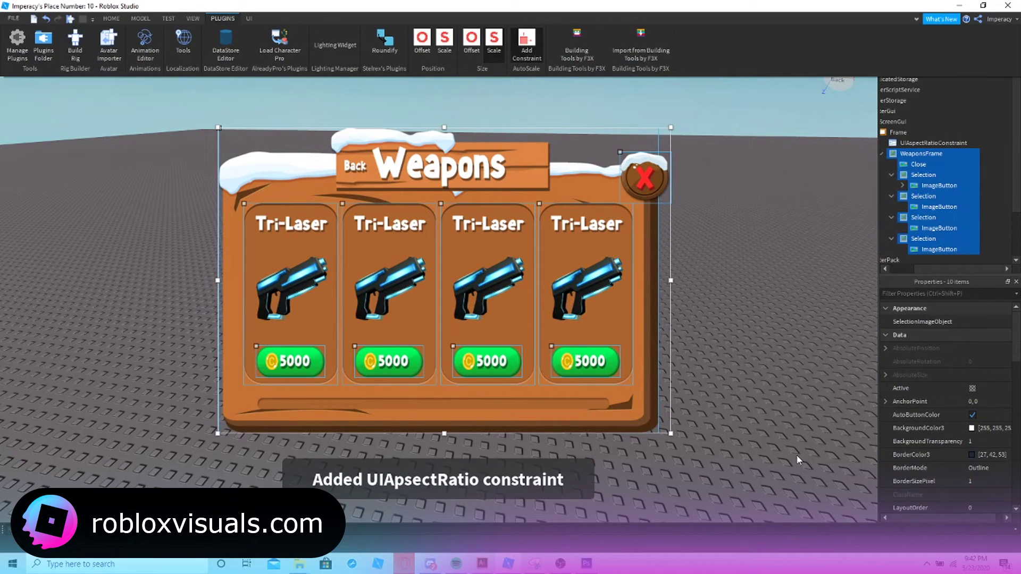
{"action": "left_click", "coordinate": [797, 456]}
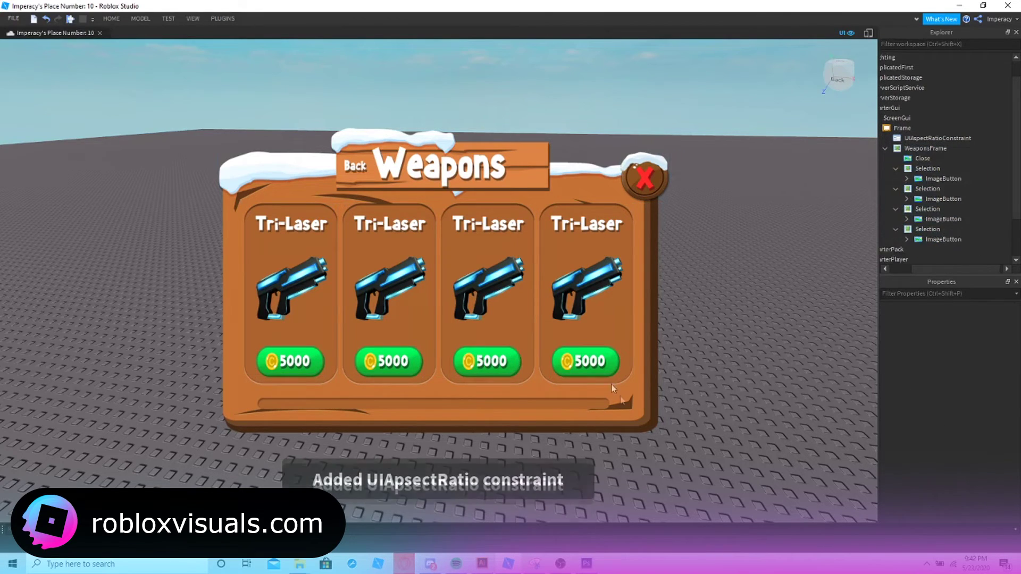
{"action": "left_click", "coordinate": [866, 33]}
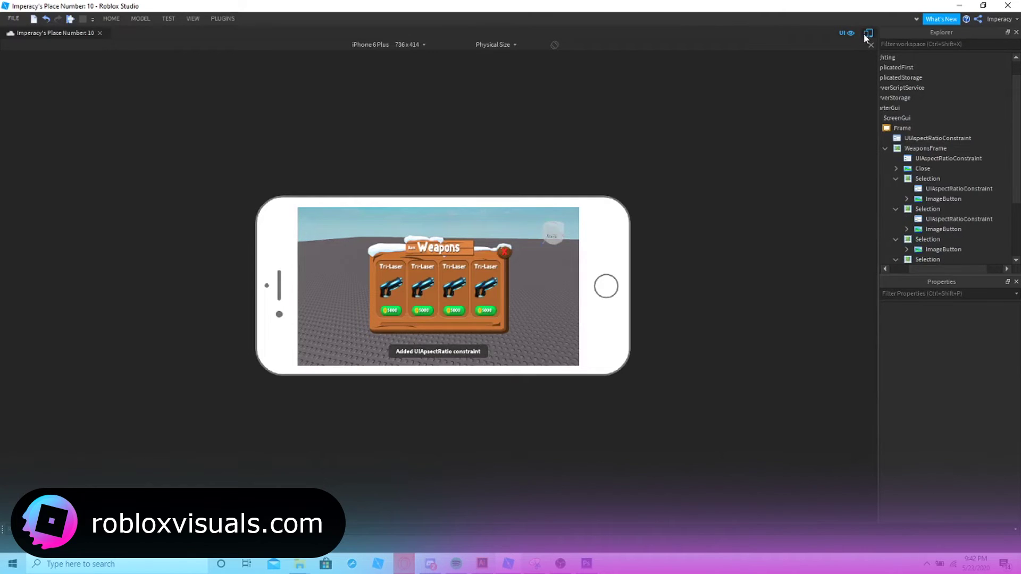
{"action": "left_click", "coordinate": [410, 44]}
{"action": "left_click", "coordinate": [372, 154]}
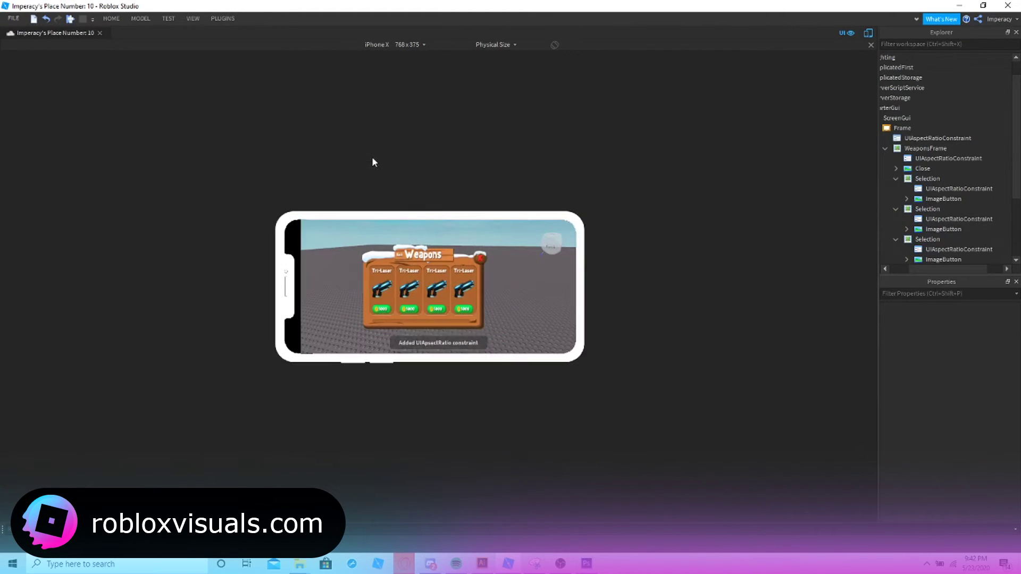
{"action": "left_click", "coordinate": [394, 43]}
{"action": "left_click", "coordinate": [421, 253]}
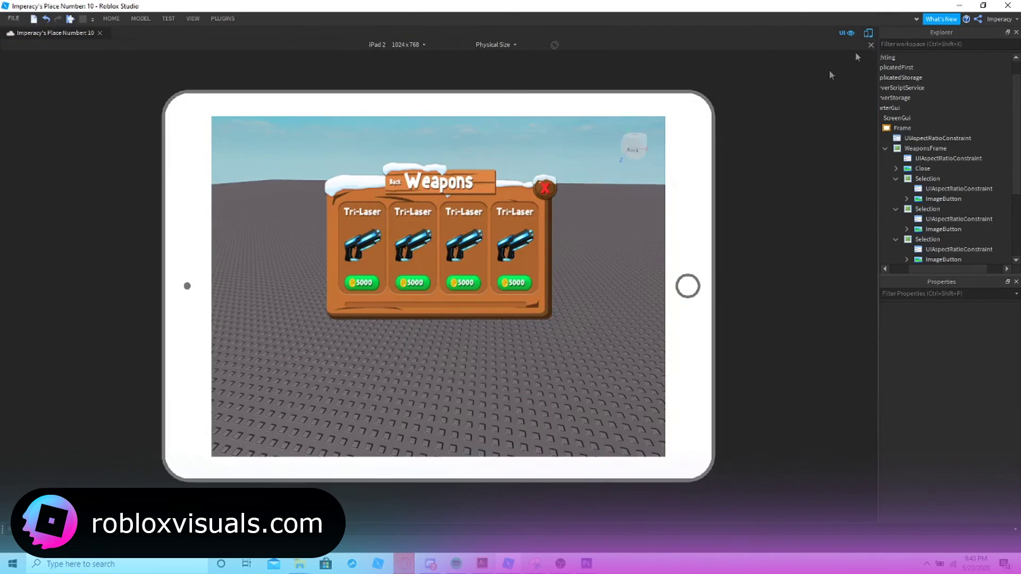
{"action": "left_click", "coordinate": [864, 34]}
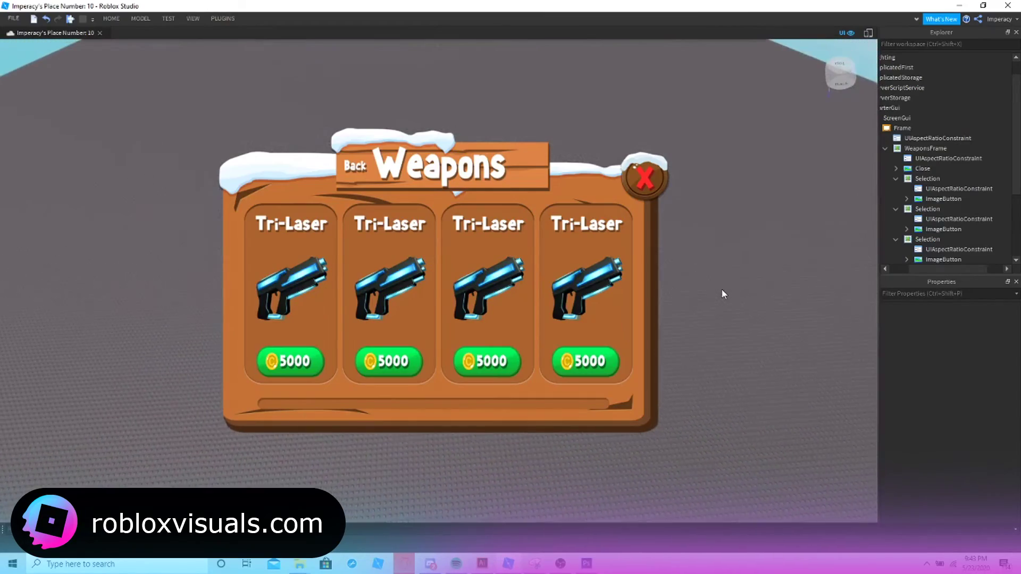
{"action": "right_click_drag", "start_coordinate": [722, 294], "coordinate": [721, 293]}
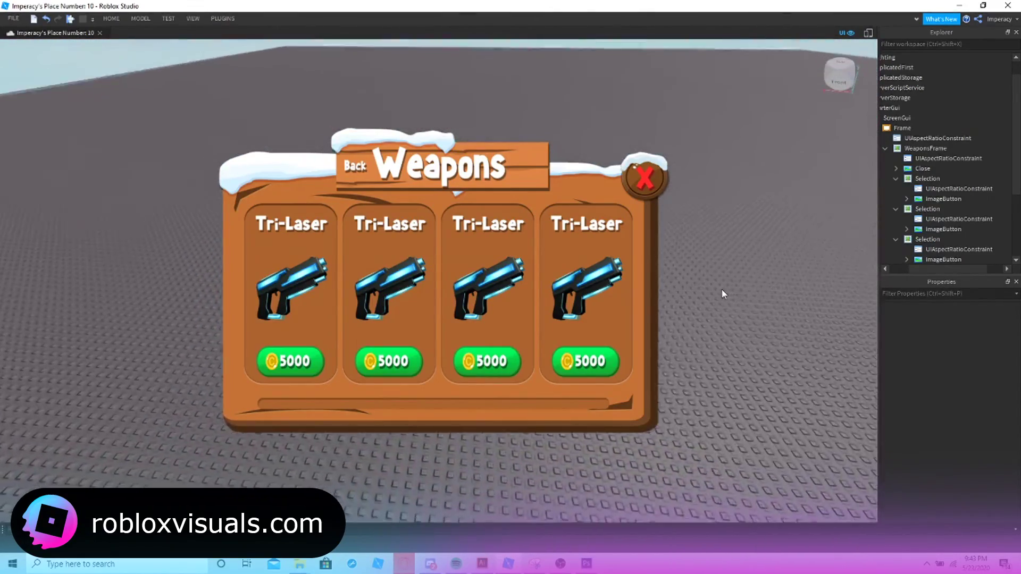
{"action": "right_click_drag", "start_coordinate": [668, 263], "coordinate": [675, 262]}
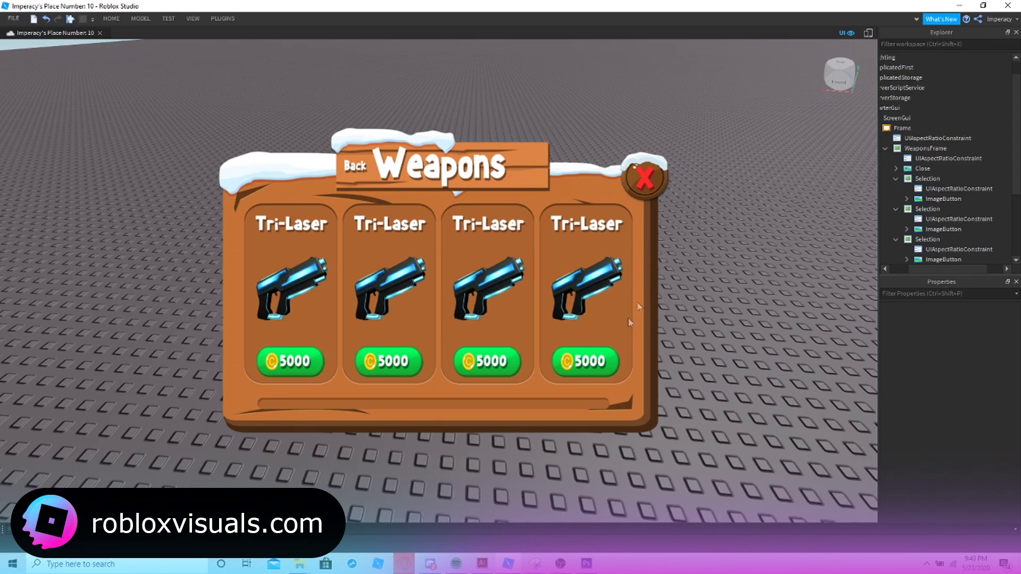
{"action": "mouse_move", "coordinate": [567, 556]}
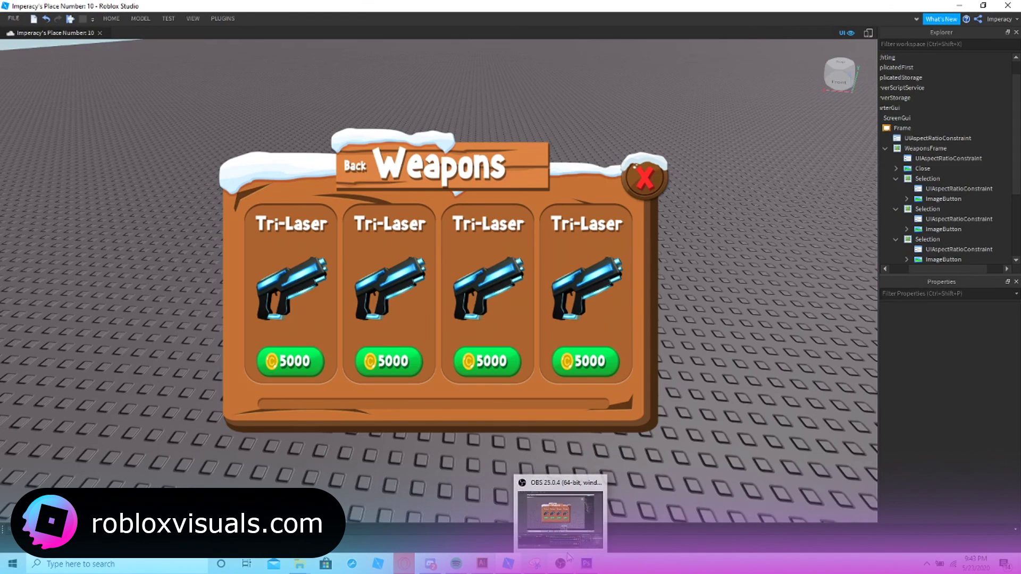